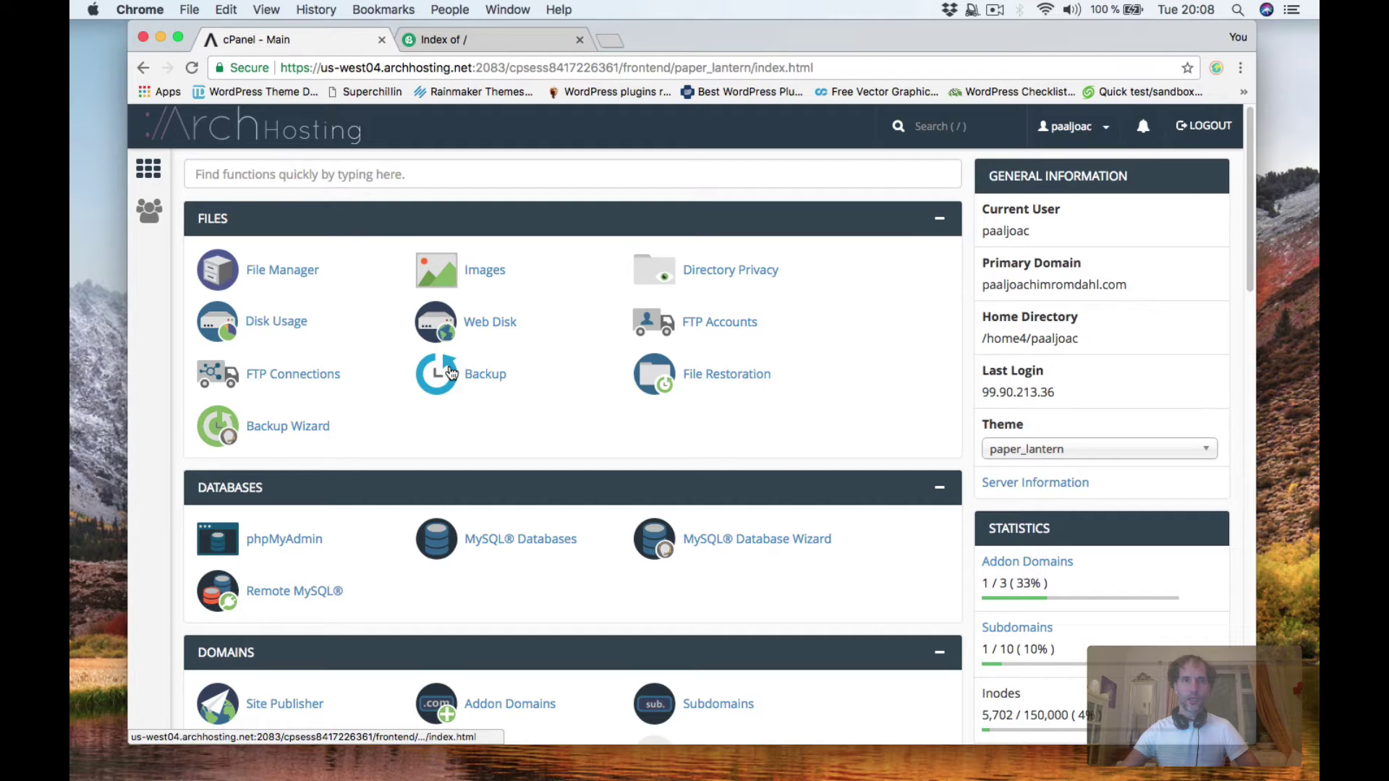
Open File Manager, expand public_html and open the paaljoachimromdahl site folder.
{"action": "left_click", "coordinate": [288, 280]}
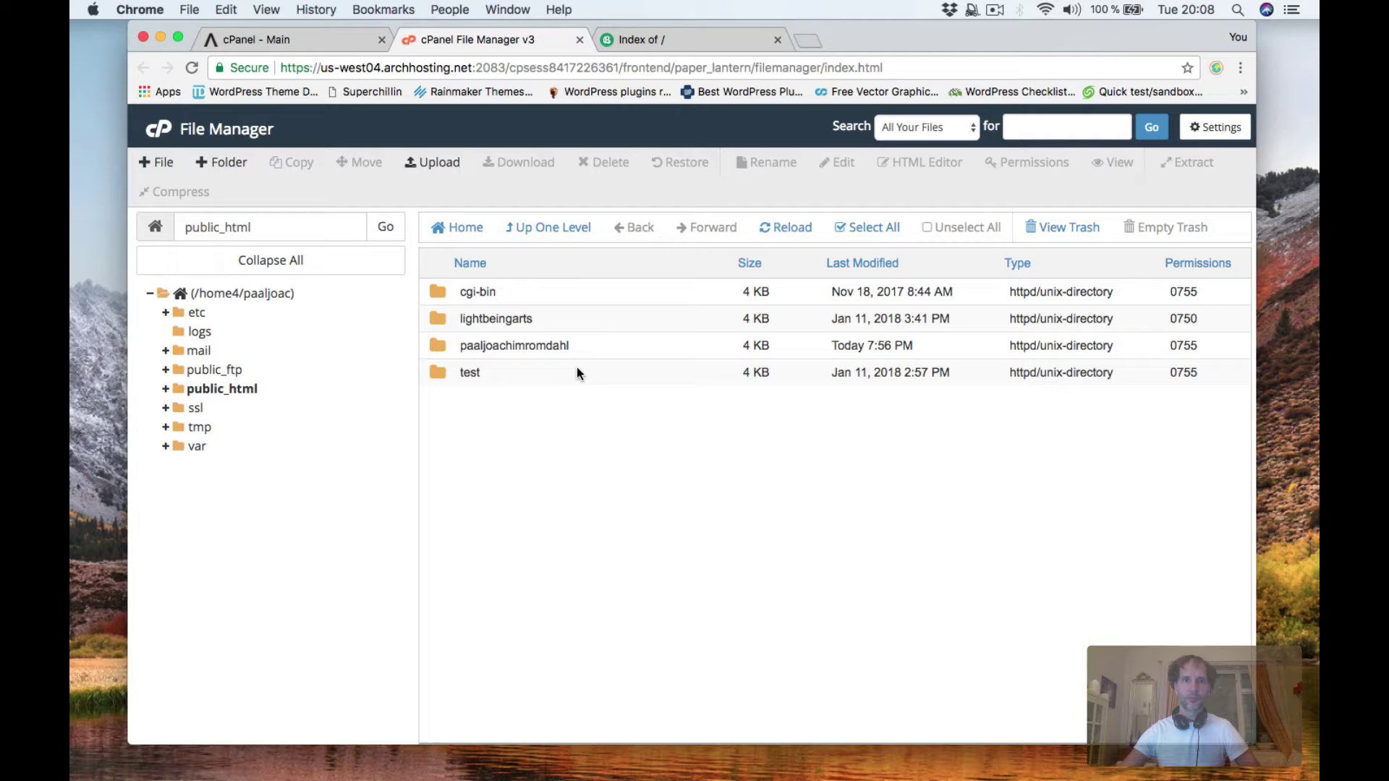
{"action": "left_click", "coordinate": [164, 390]}
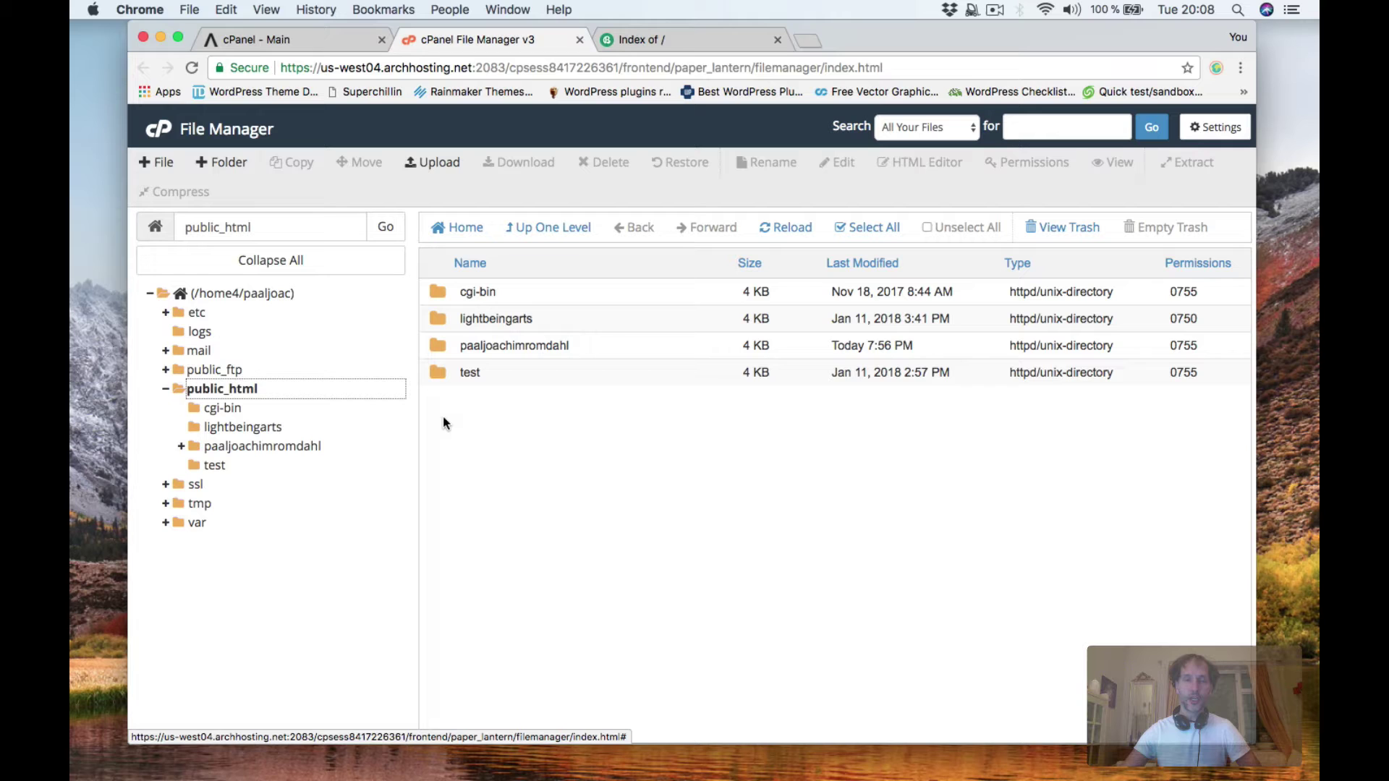
{"action": "double_click", "coordinate": [497, 346]}
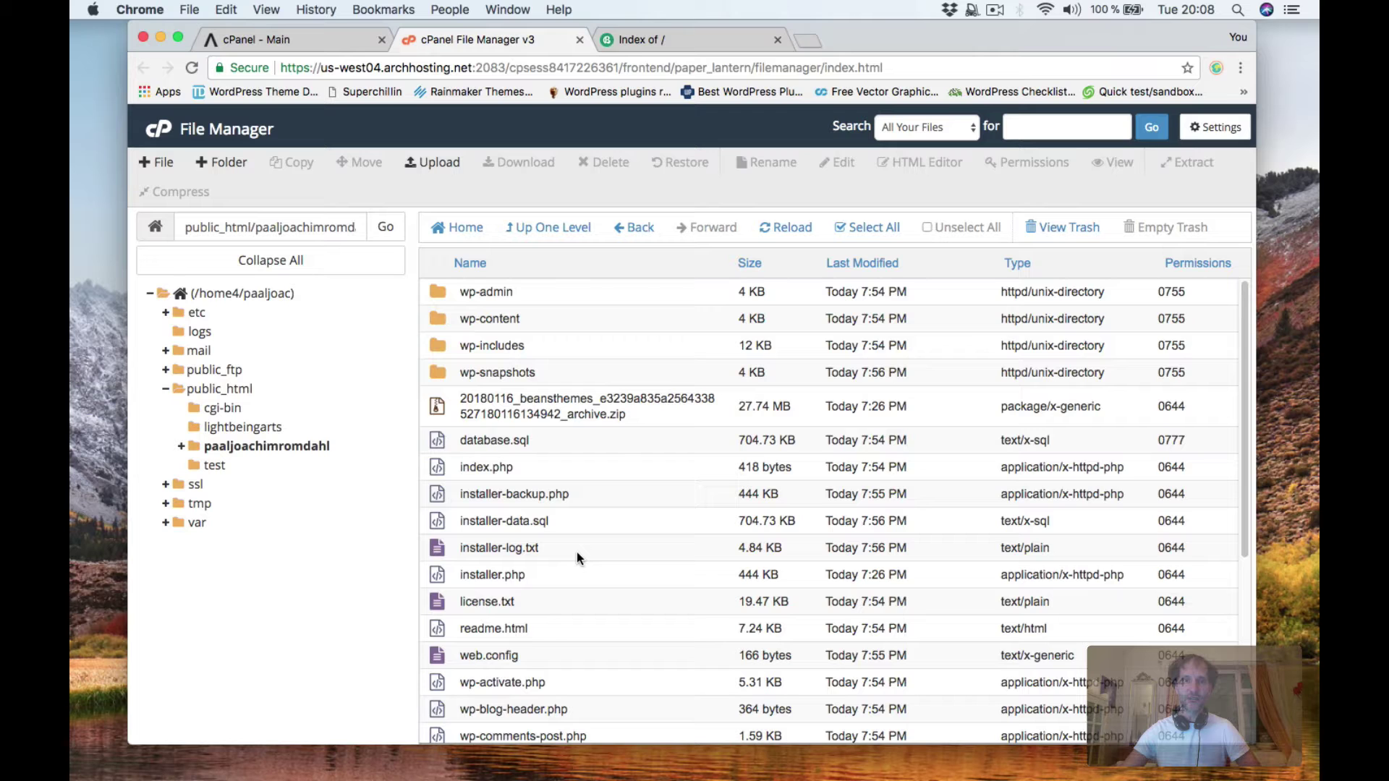
Turn on Show Hidden Files in File Manager settings and save.
{"action": "left_click", "coordinate": [1210, 131]}
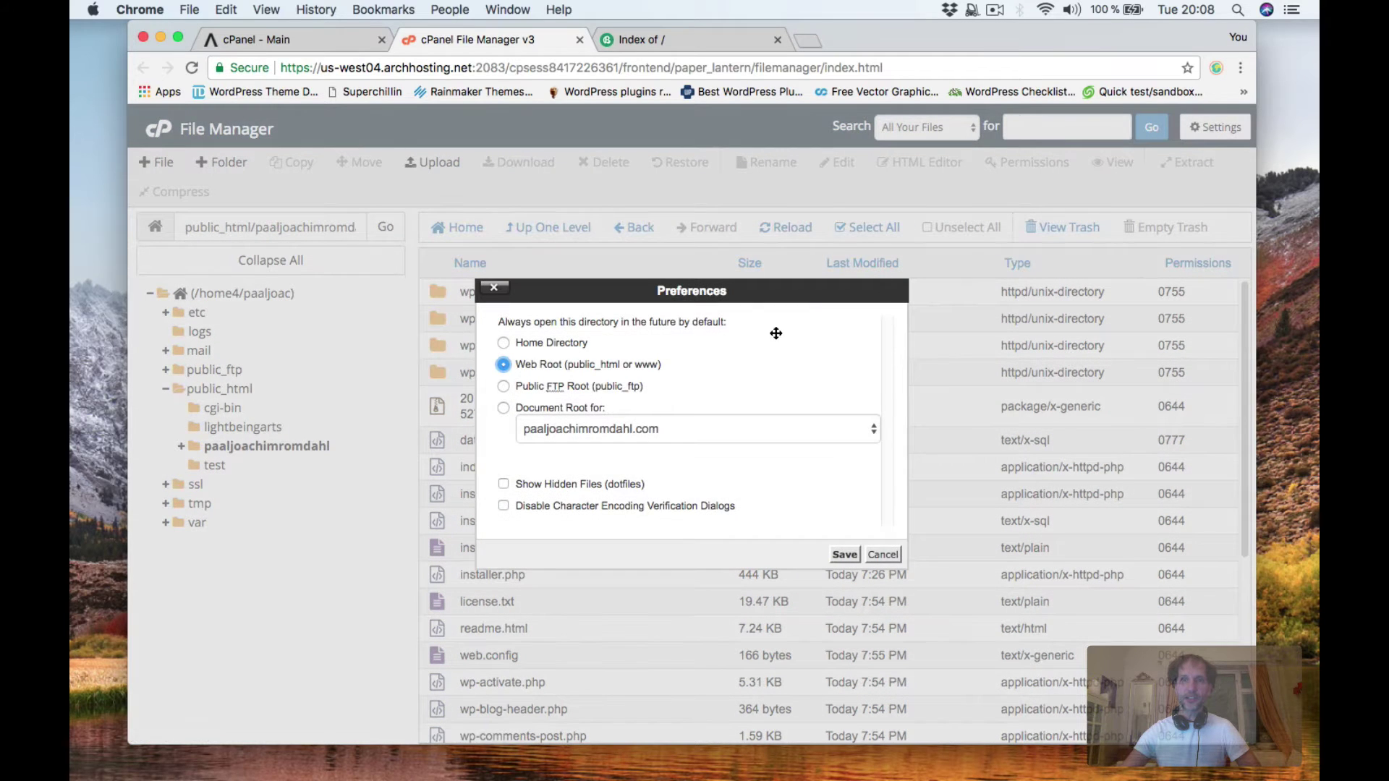
{"action": "left_click", "coordinate": [503, 483]}
{"action": "left_click", "coordinate": [841, 554]}
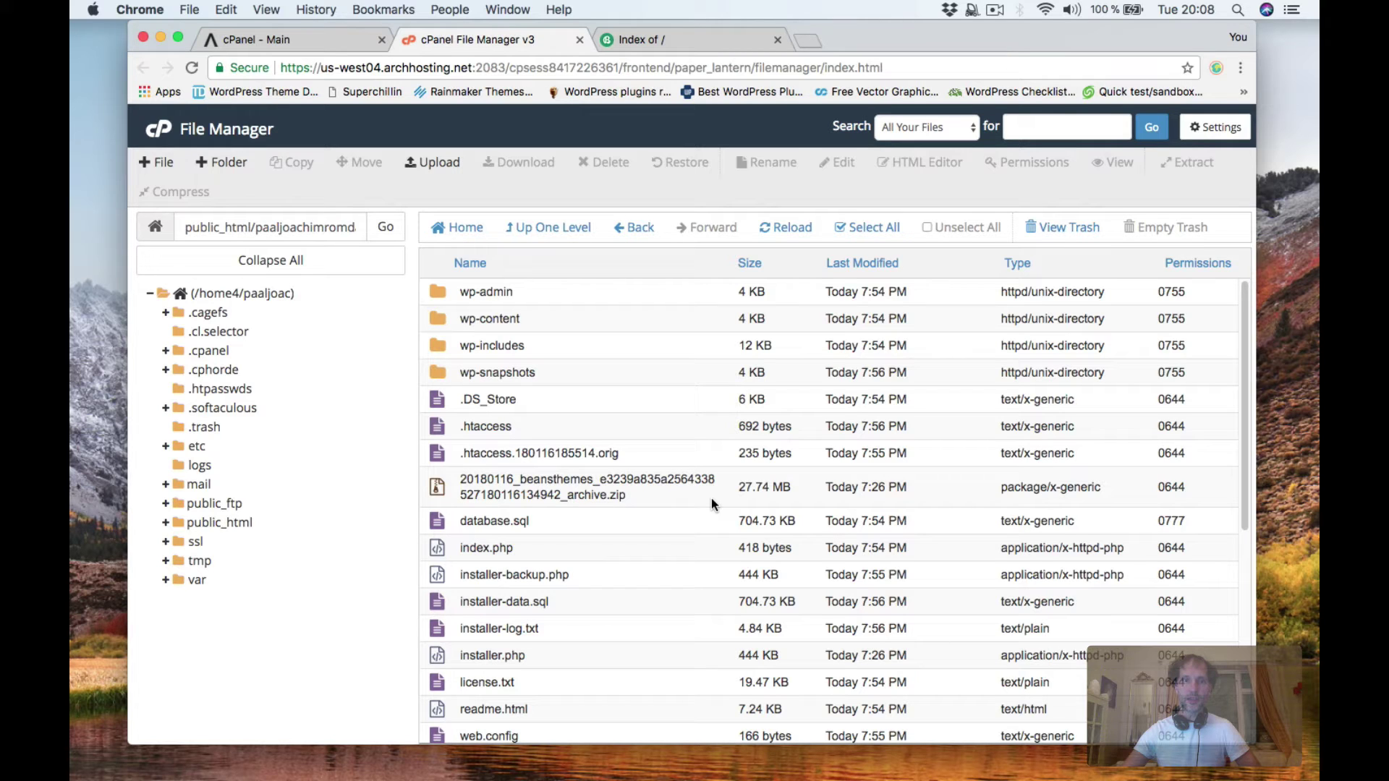
Copy the site's .htaccess to the /public_html/ destination.
{"action": "left_click", "coordinate": [435, 429]}
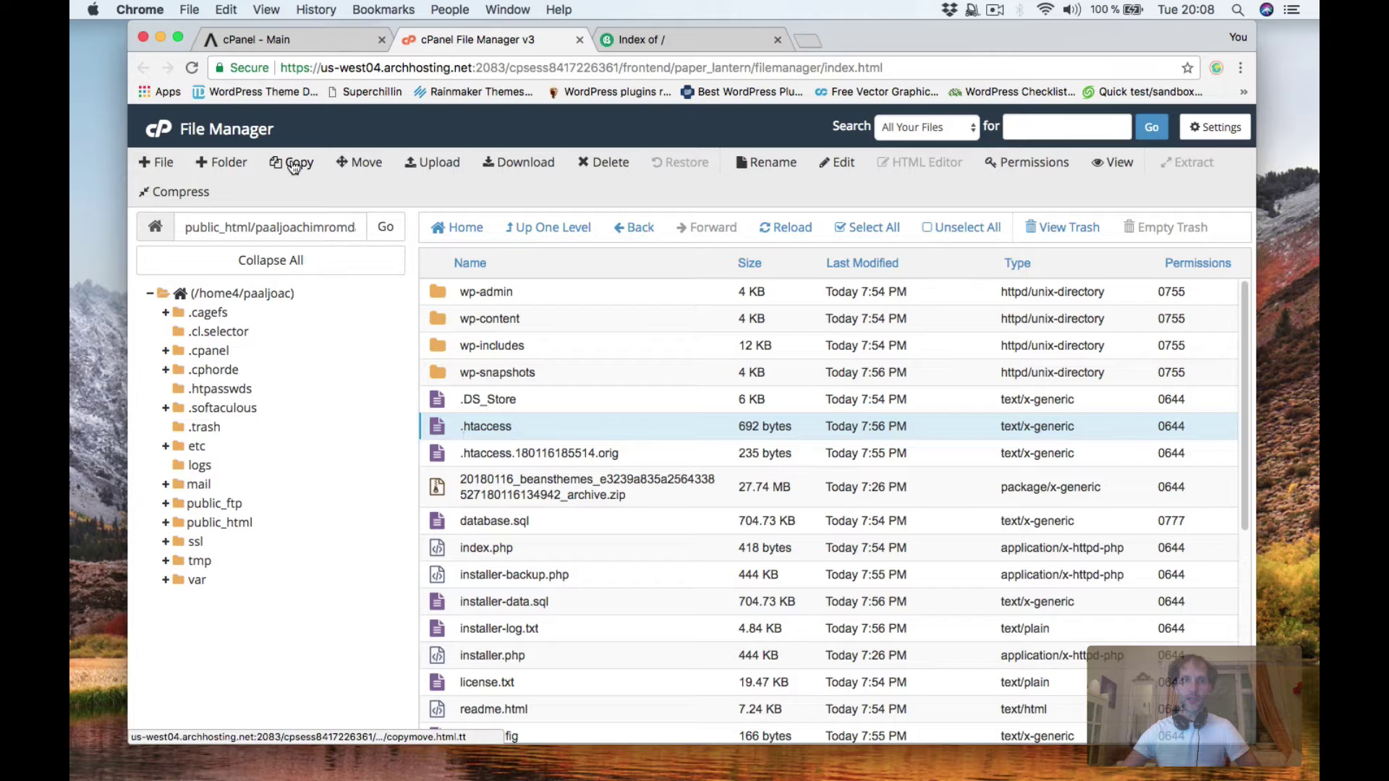
{"action": "right_click", "coordinate": [435, 428]}
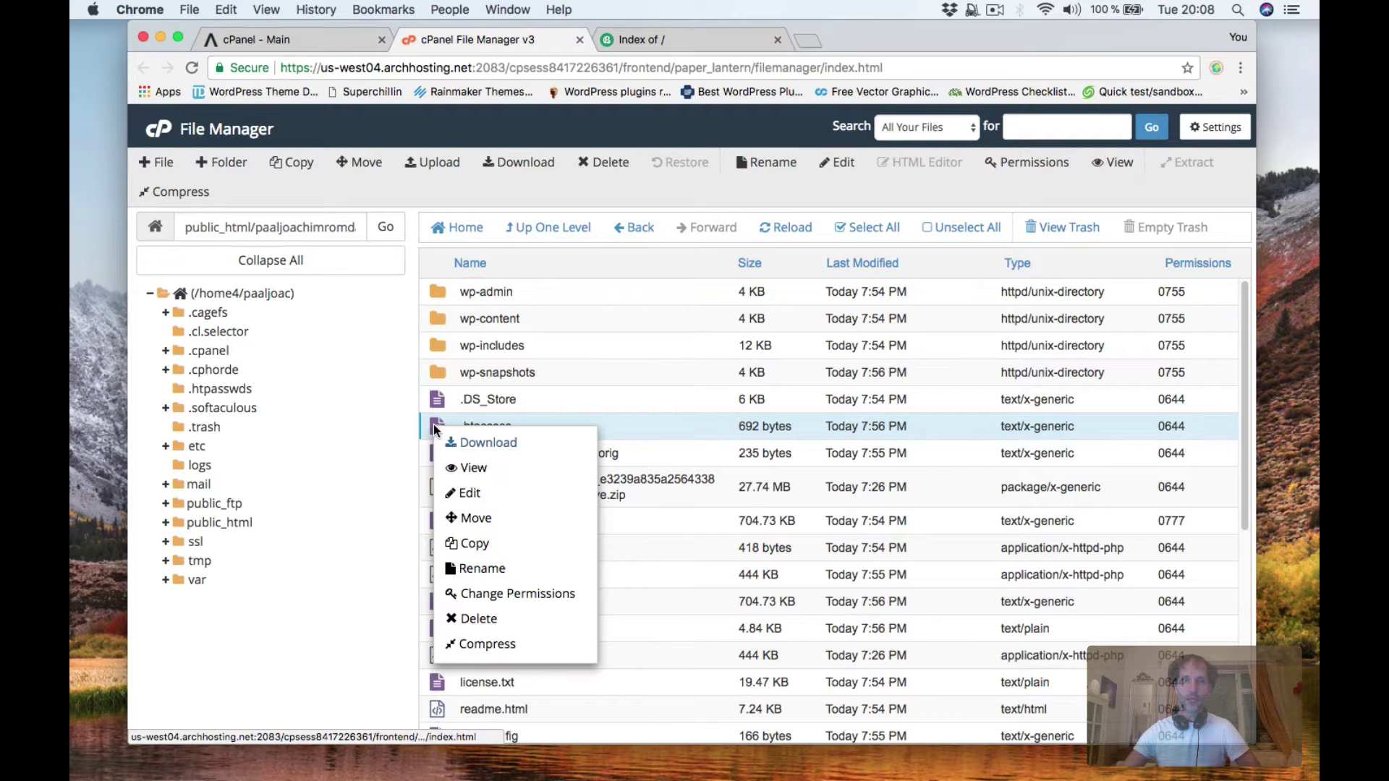
{"action": "left_click", "coordinate": [478, 548]}
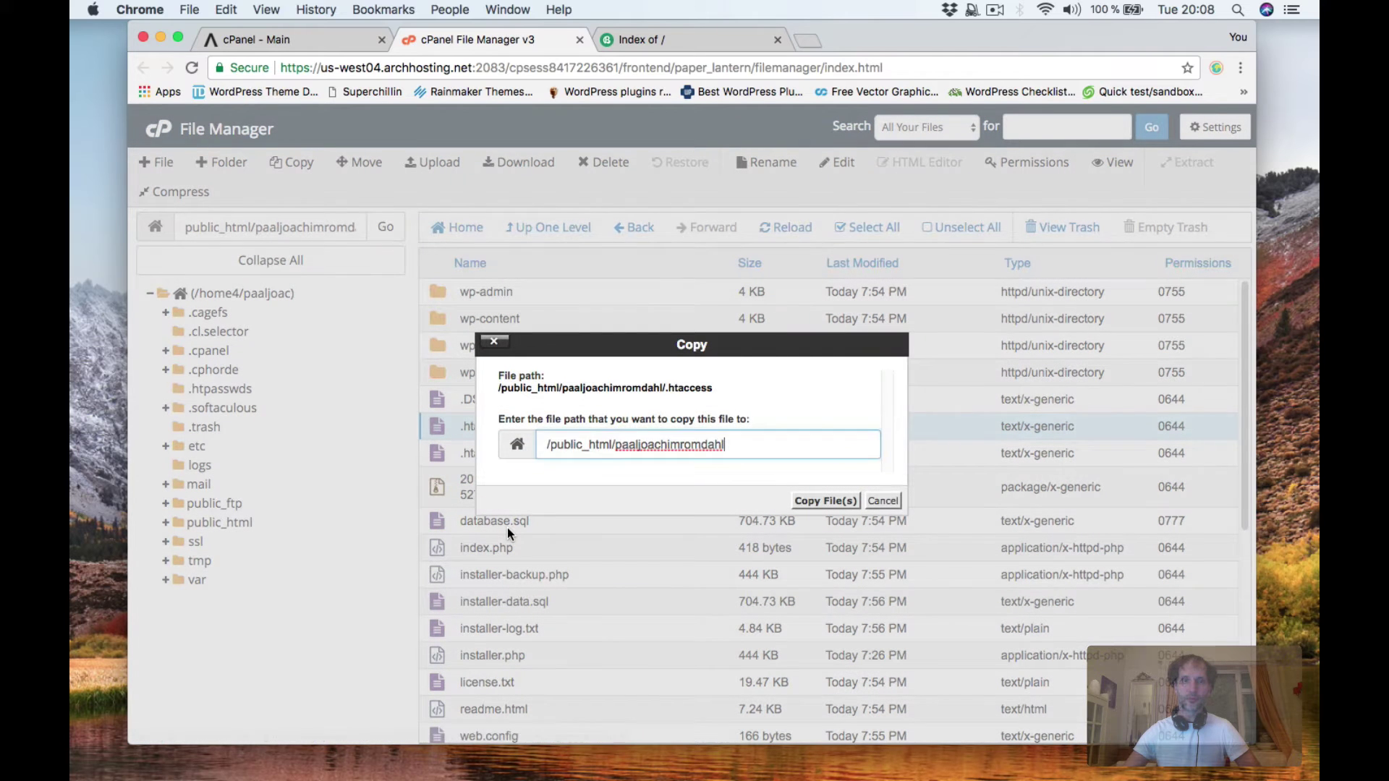
{"action": "left_click_drag", "start_coordinate": [615, 444], "coordinate": [734, 440]}
{"action": "key", "text": "BackSpace"}
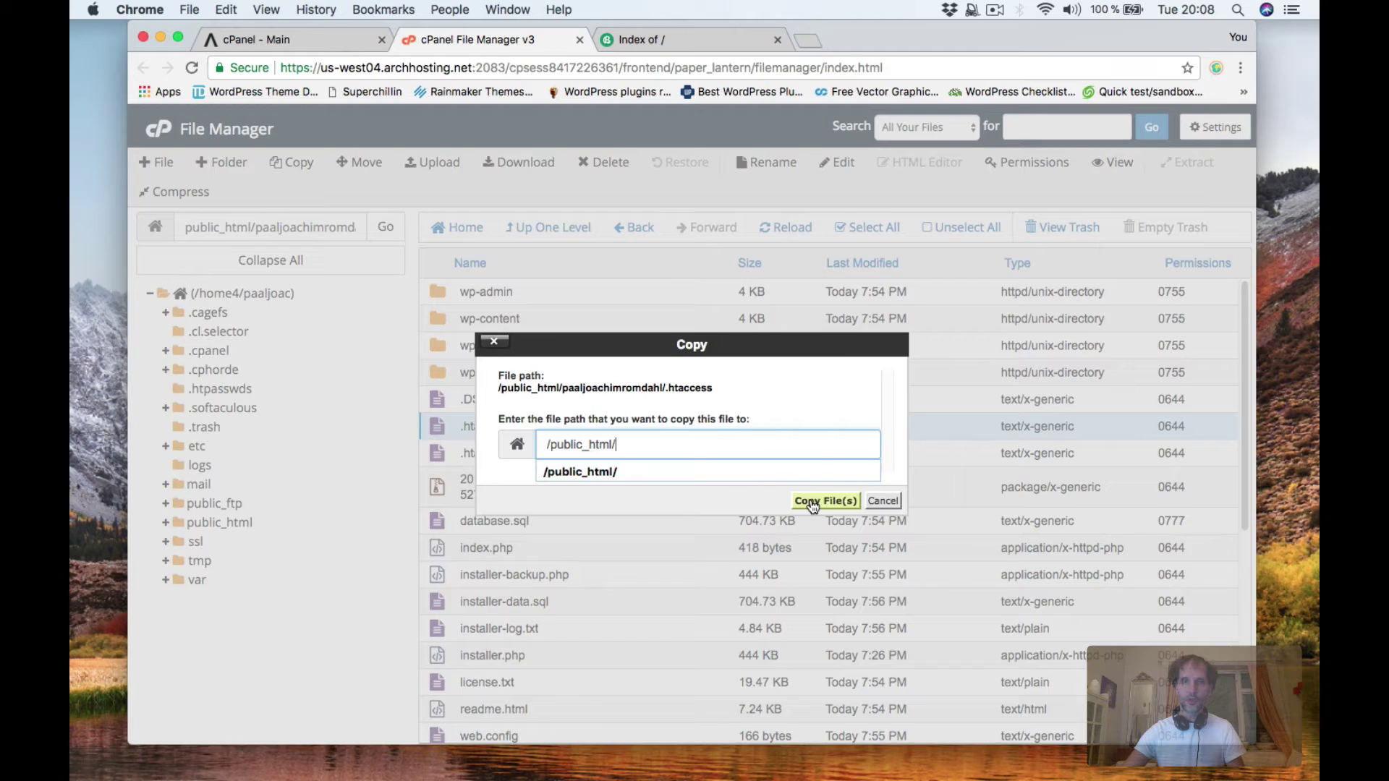
{"action": "left_click", "coordinate": [815, 500]}
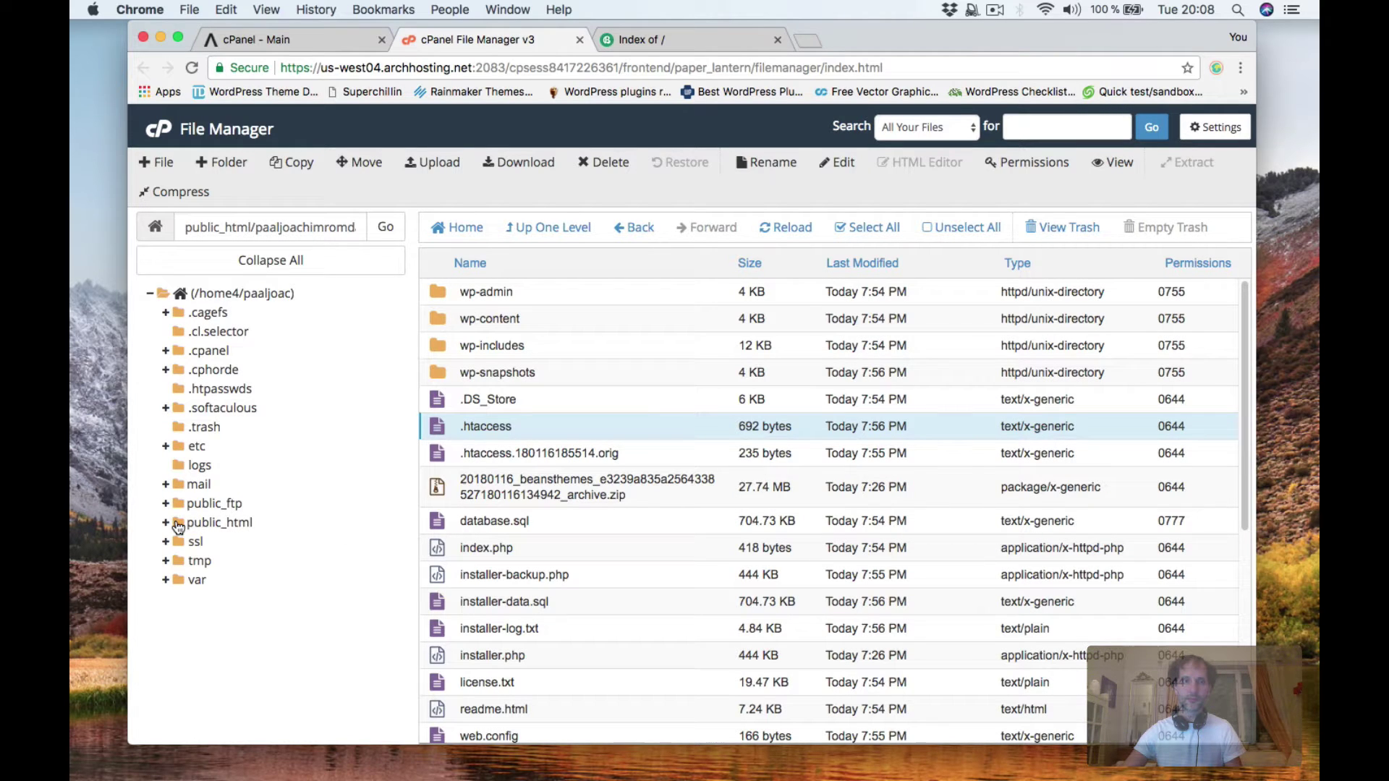
Open public_html and select the copied .htaccess file.
{"action": "left_click", "coordinate": [180, 523]}
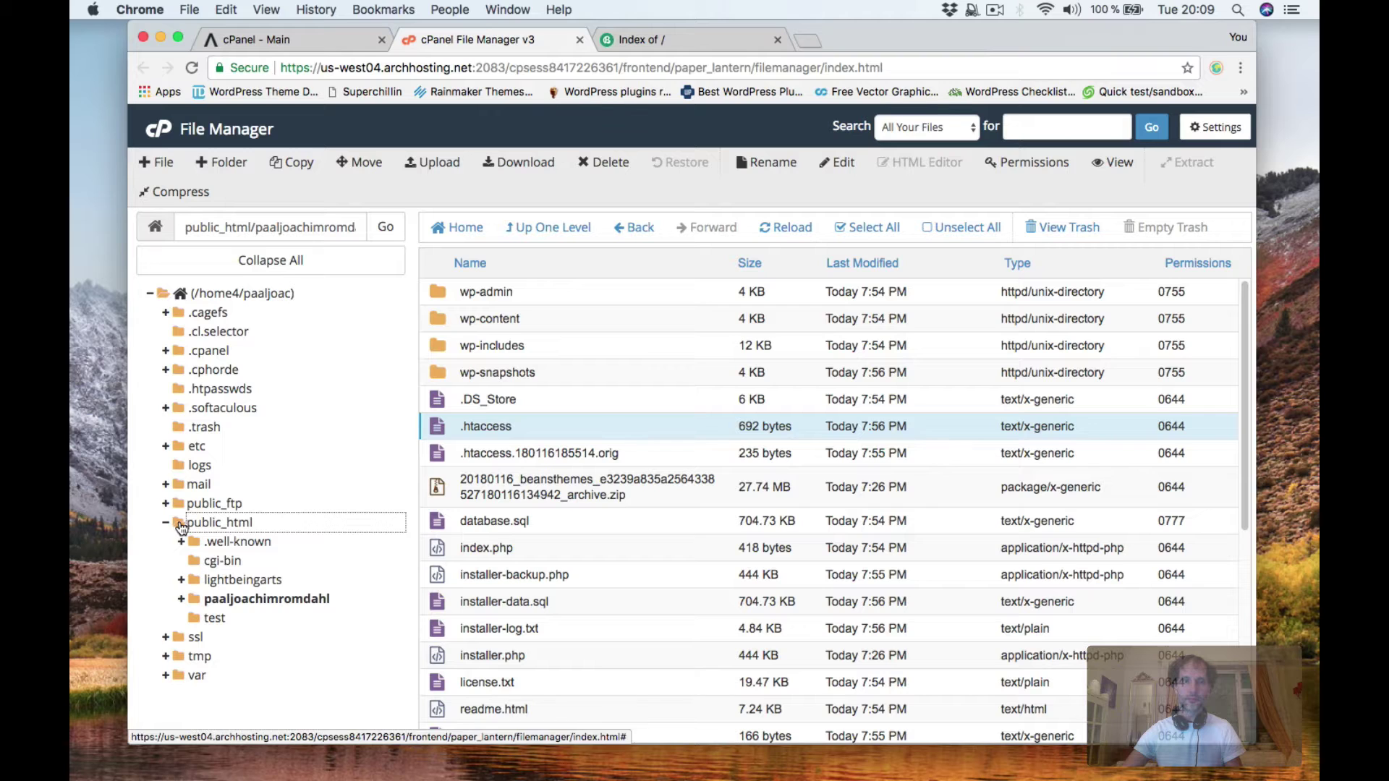
{"action": "left_click", "coordinate": [179, 525]}
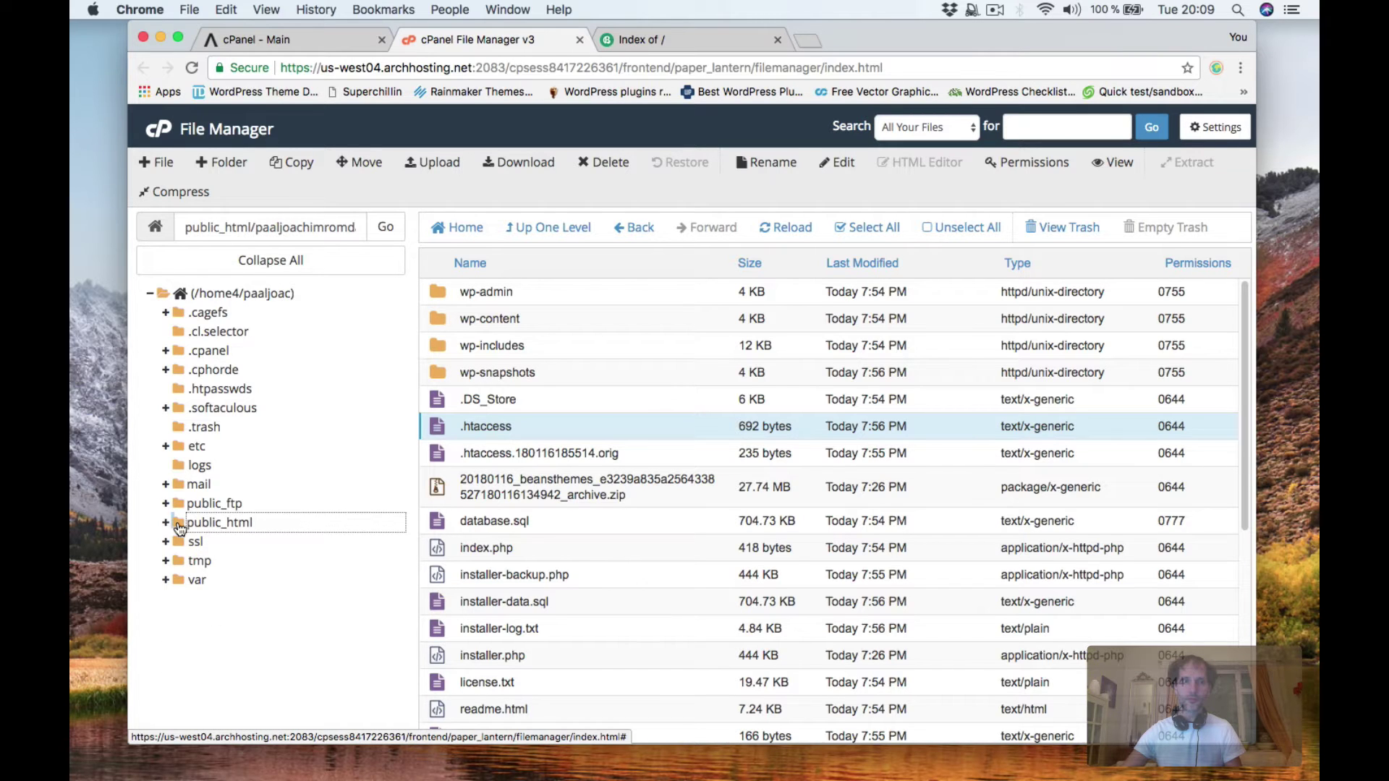
{"action": "left_click", "coordinate": [213, 522]}
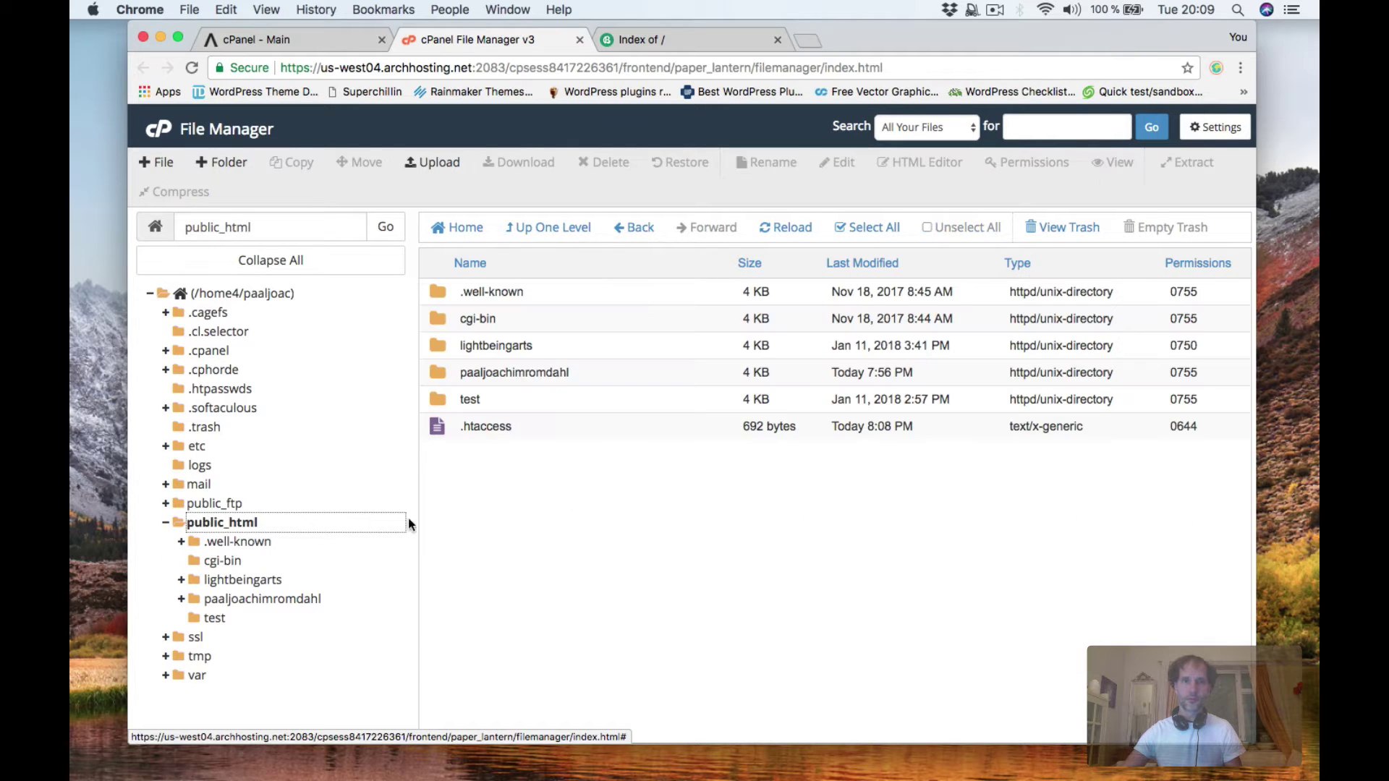
{"action": "left_click", "coordinate": [434, 427]}
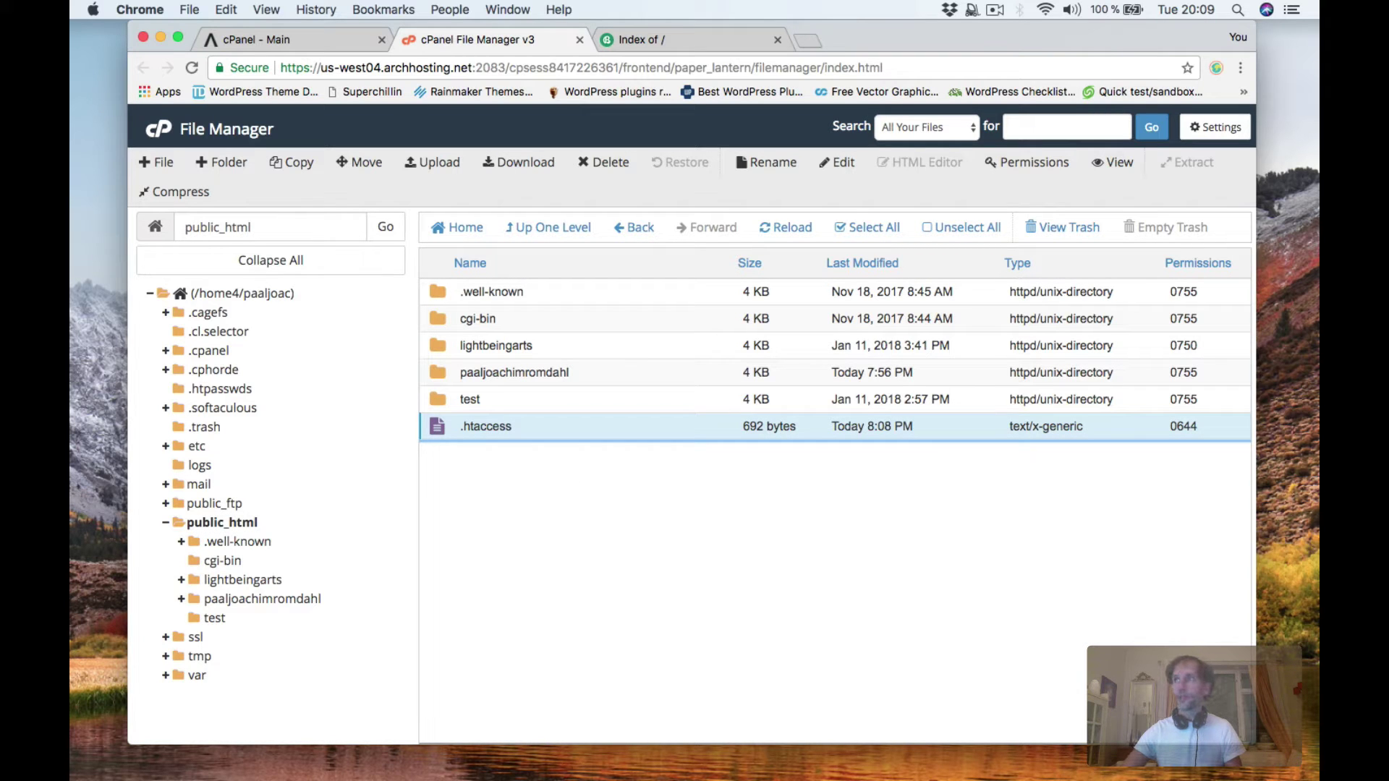
Copy the subfolder-redirect .htaccess code from the WestHost article, then minimize its window.
{"action": "key", "text": "super+grave"}
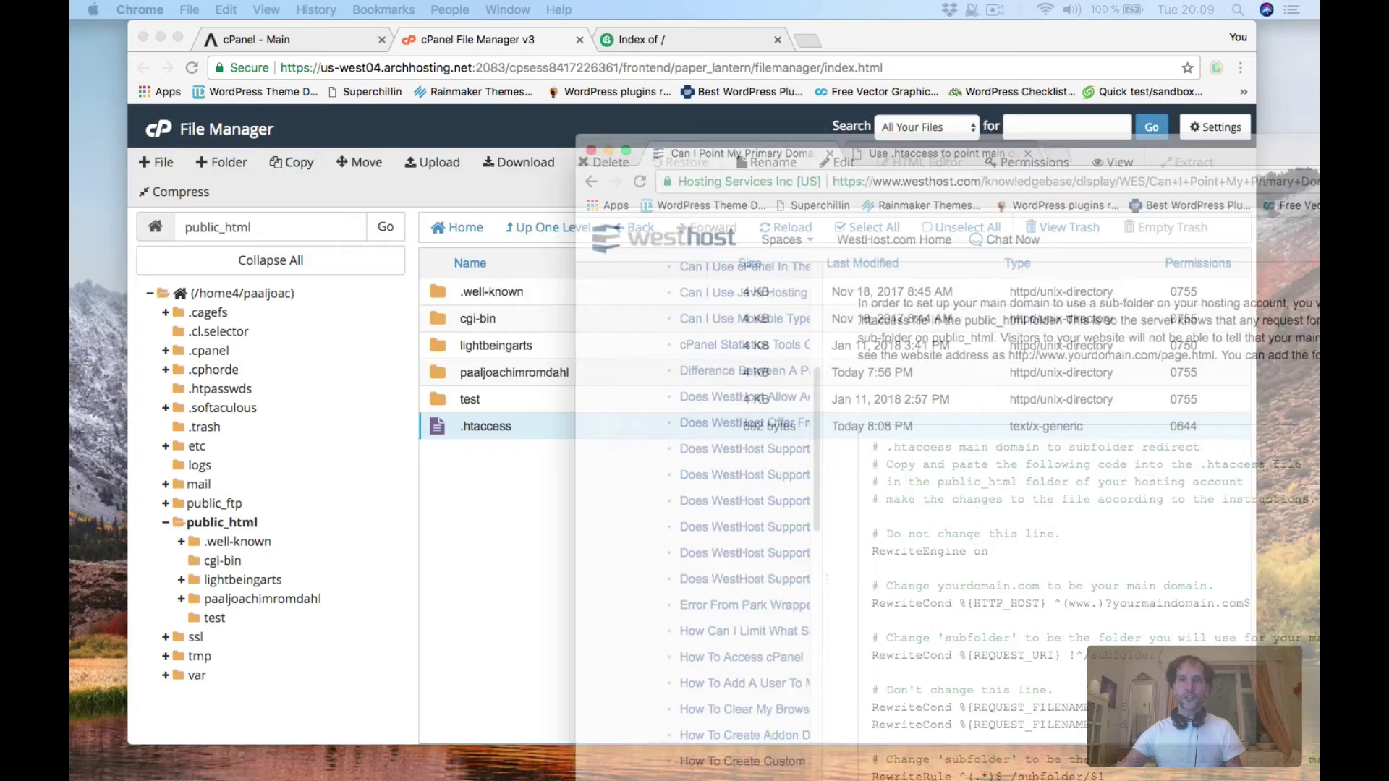
{"action": "left_click_drag", "start_coordinate": [1001, 106], "coordinate": [898, 42]}
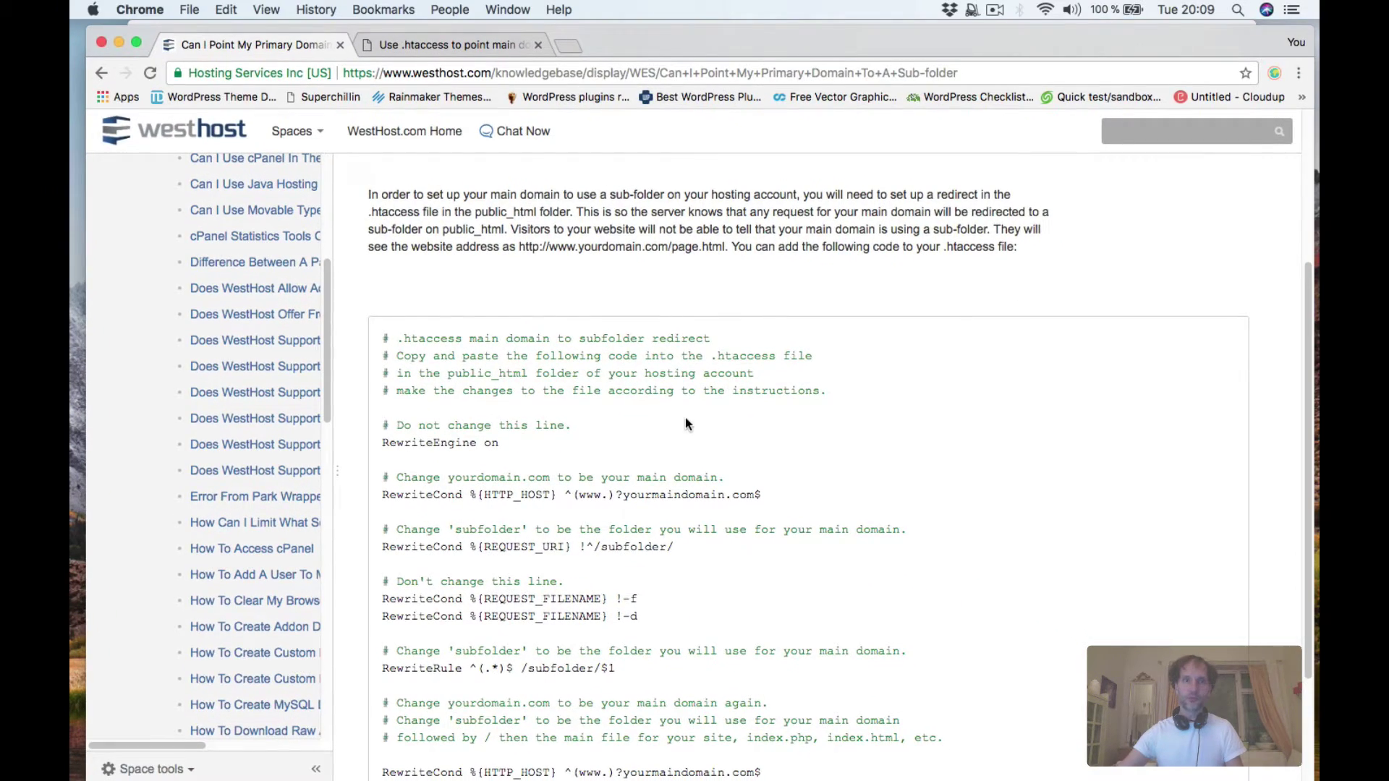
{"action": "scroll", "coordinate": [506, 450], "scroll_direction": "down", "scroll_amount": 1}
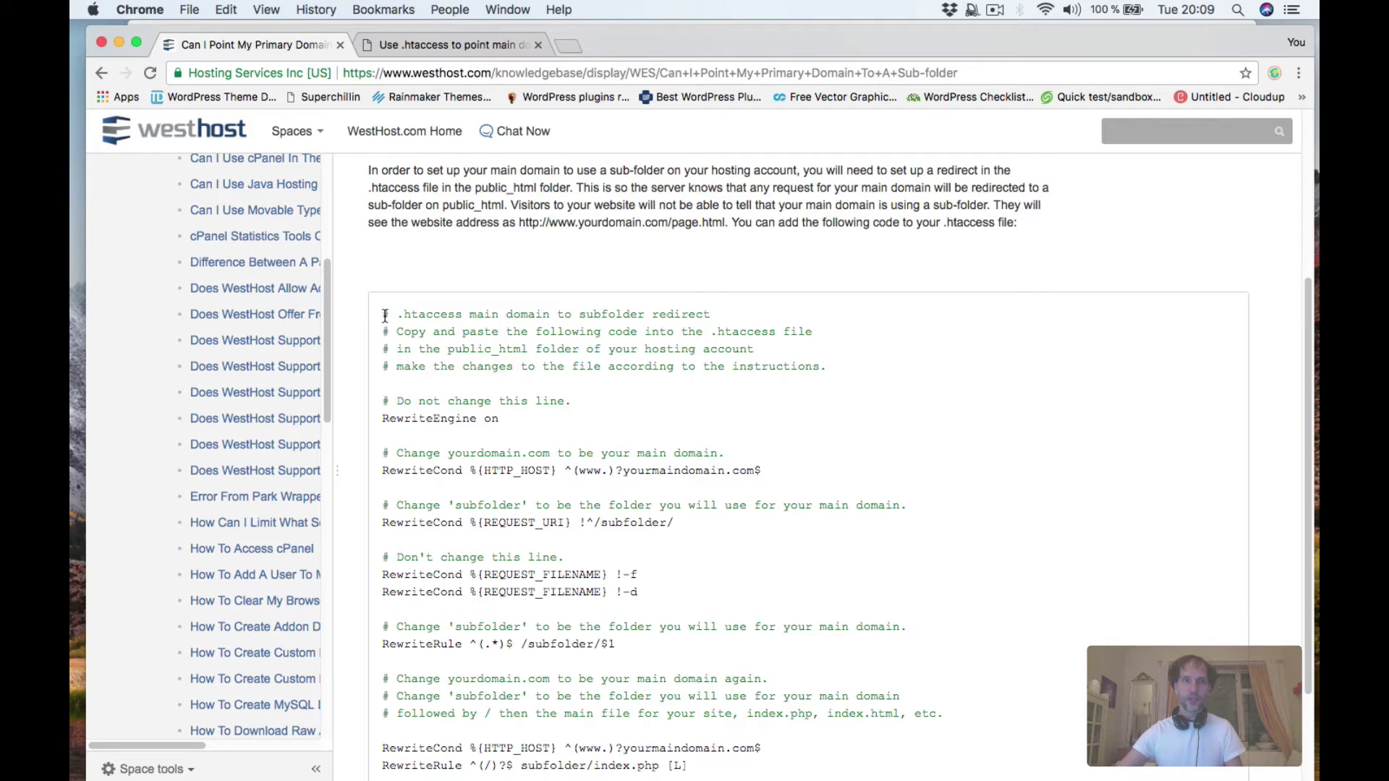
{"action": "left_click_drag", "start_coordinate": [384, 315], "coordinate": [736, 589]}
{"action": "scroll", "coordinate": [646, 642], "scroll_direction": "down", "scroll_amount": 5}
{"action": "key", "text": "super+c"}
{"action": "double_click", "coordinate": [667, 53]}
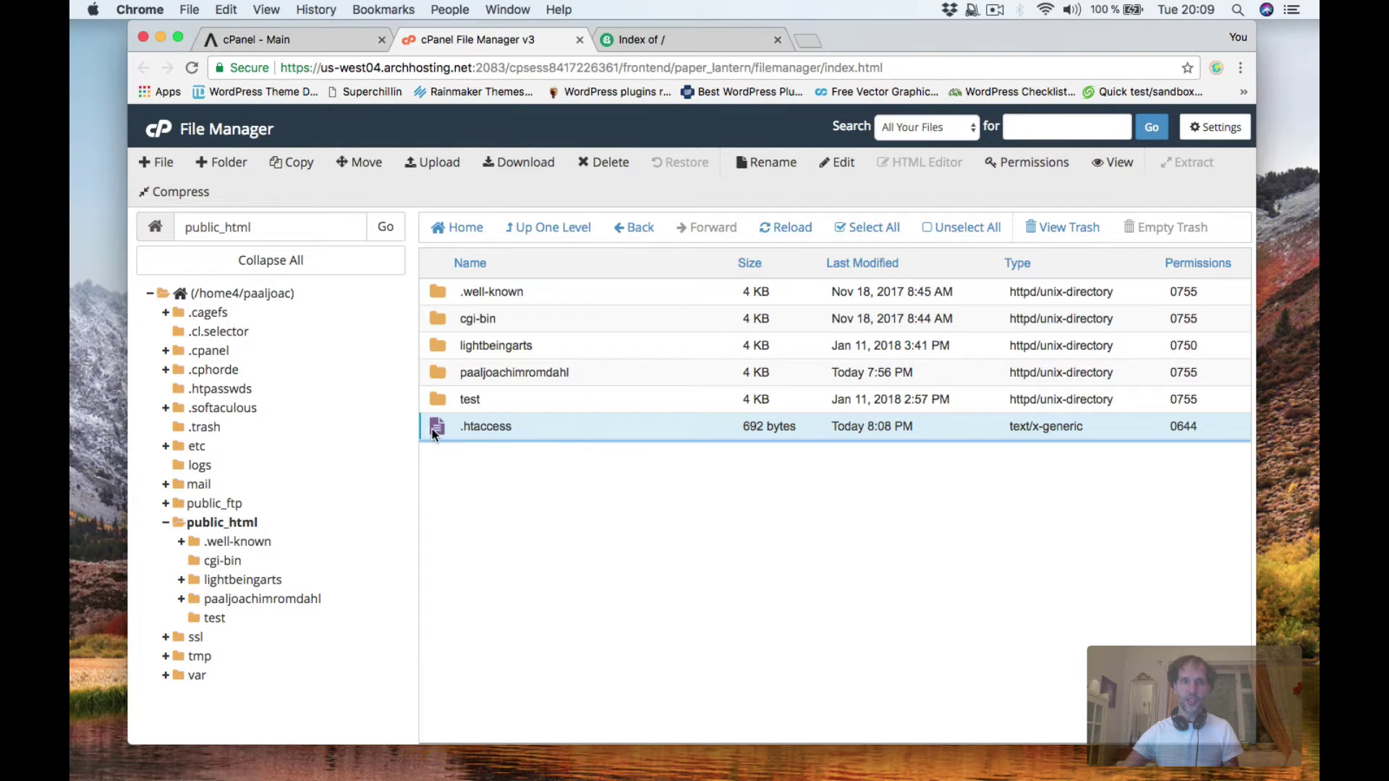
Open public_html's .htaccess in the editor and replace its WordPress rules with the redirect code.
{"action": "left_click", "coordinate": [432, 424]}
{"action": "left_click", "coordinate": [431, 423]}
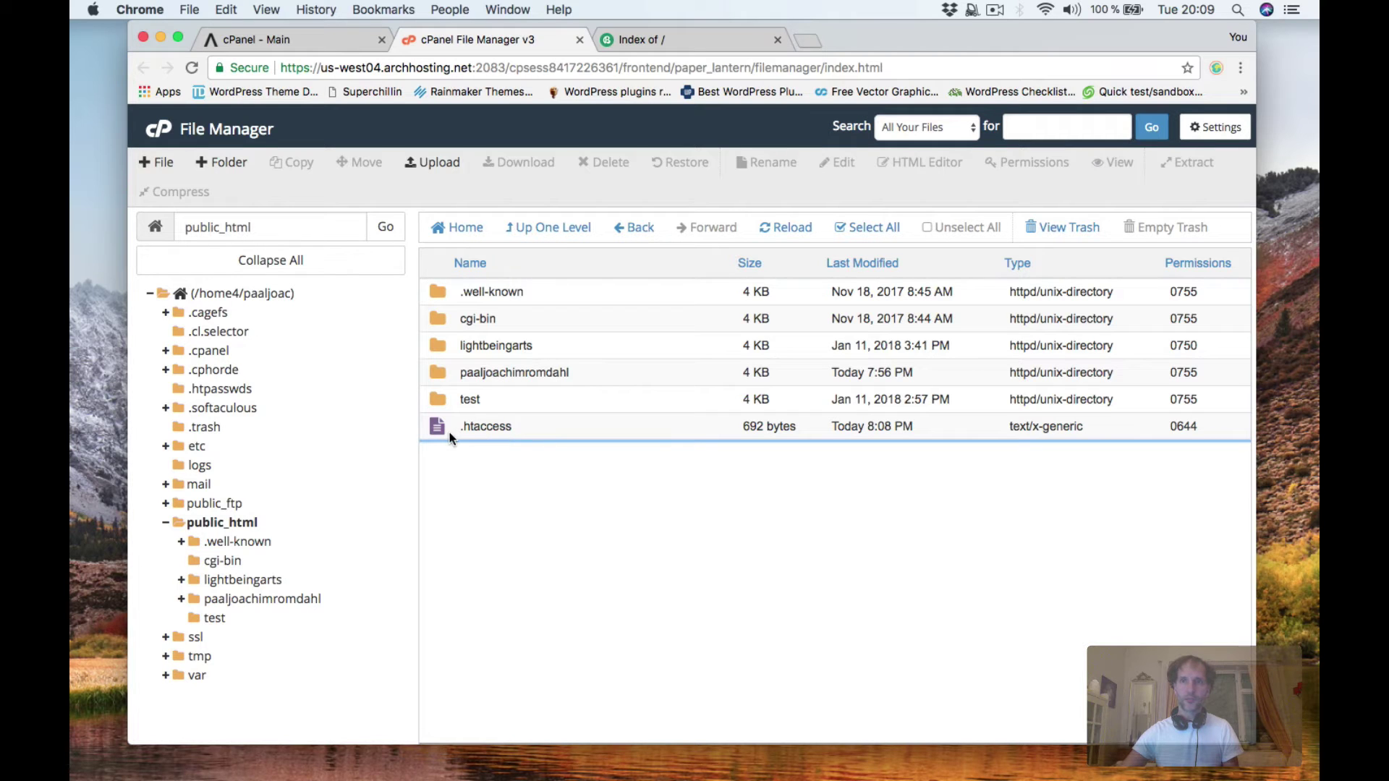
{"action": "left_click", "coordinate": [487, 426]}
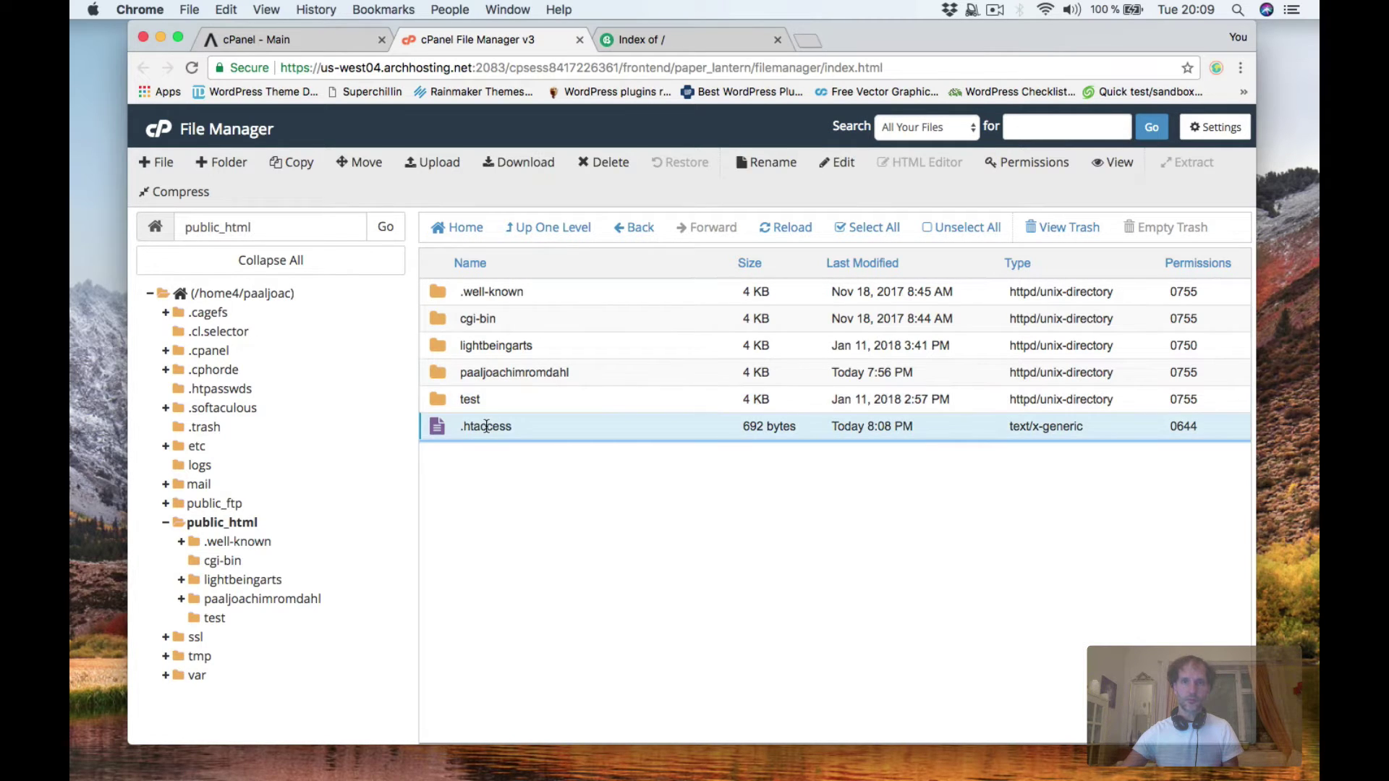
{"action": "left_click", "coordinate": [848, 168]}
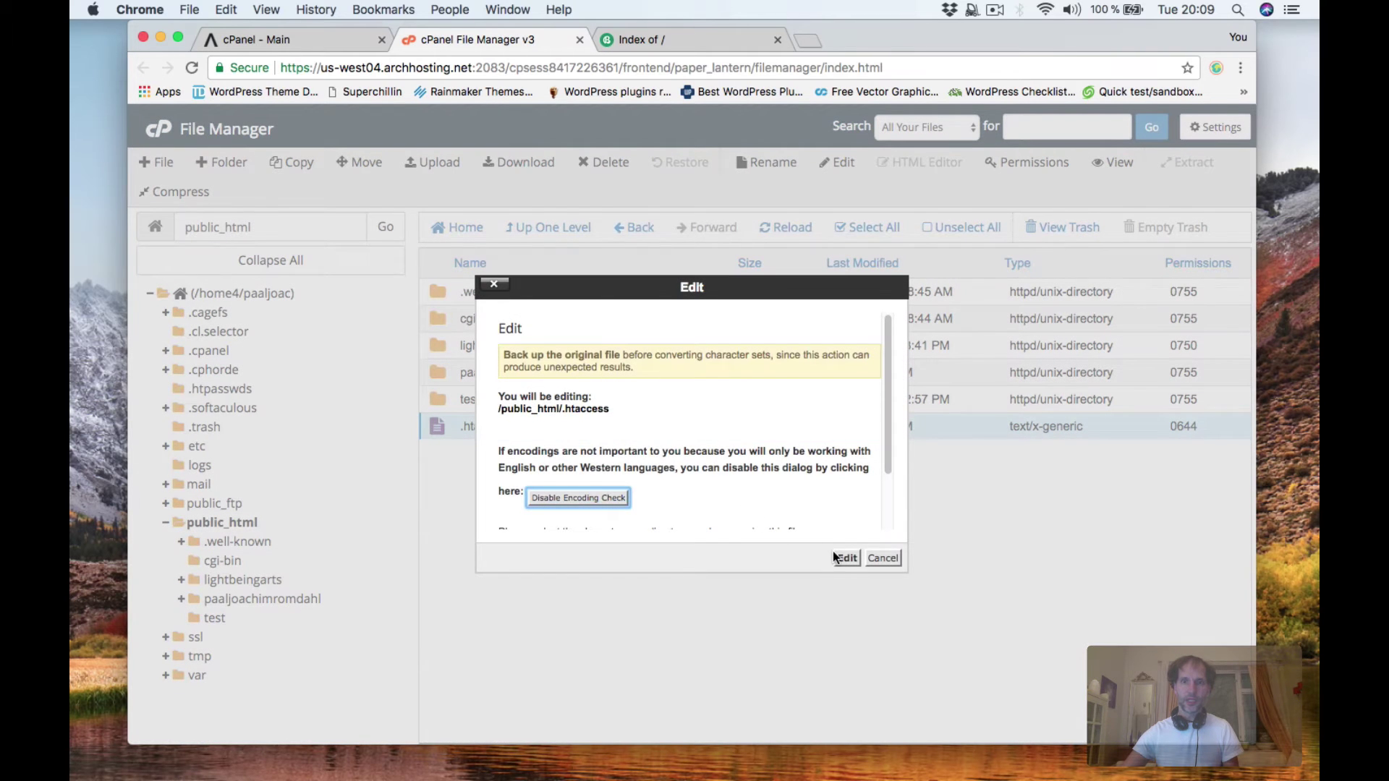
{"action": "left_click", "coordinate": [844, 557]}
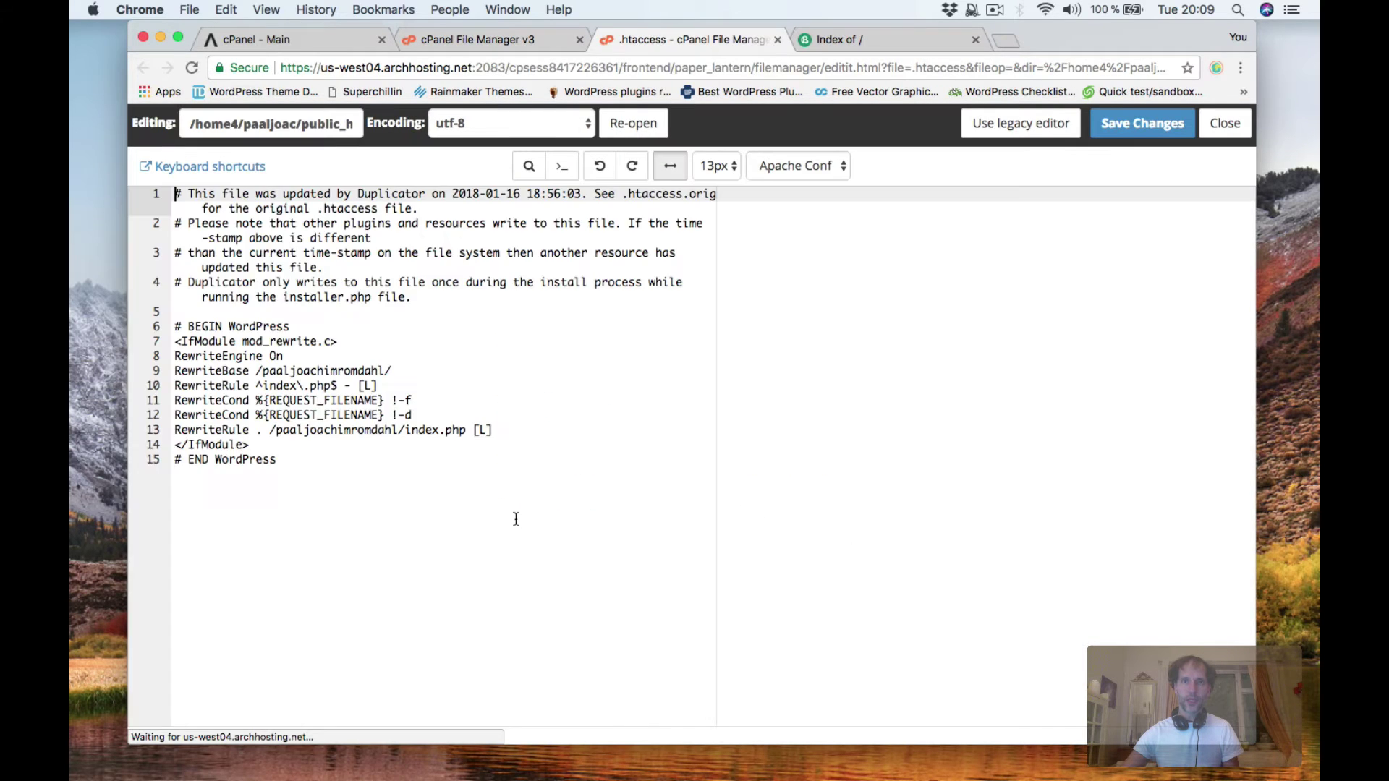
{"action": "left_click_drag", "start_coordinate": [366, 479], "coordinate": [102, 192]}
{"action": "key", "text": "super+v"}
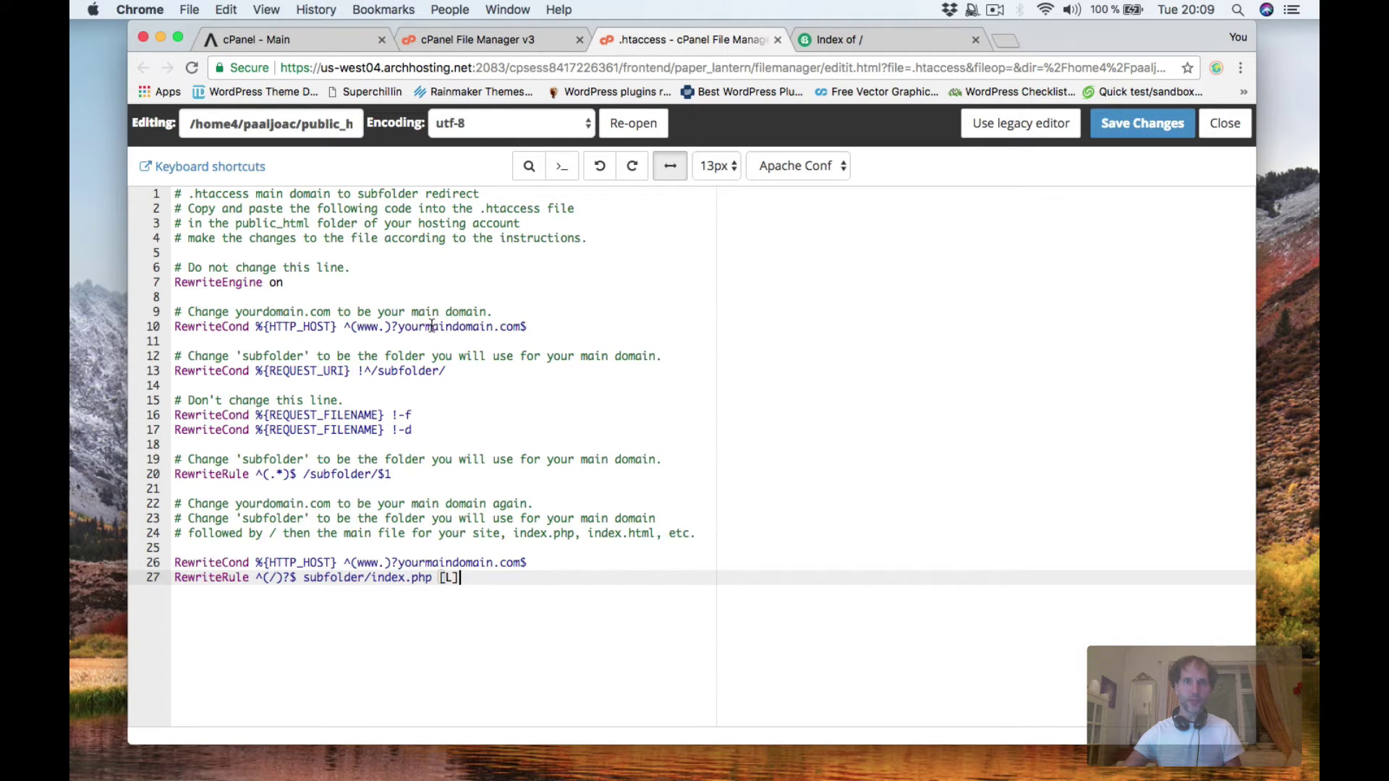
Change yourmaindomain on line 10 to paaljoachimromdahl and put the site folder on lines 13 and 20.
{"action": "left_click_drag", "start_coordinate": [398, 329], "coordinate": [496, 328]}
{"action": "type", "text": "paalj"}
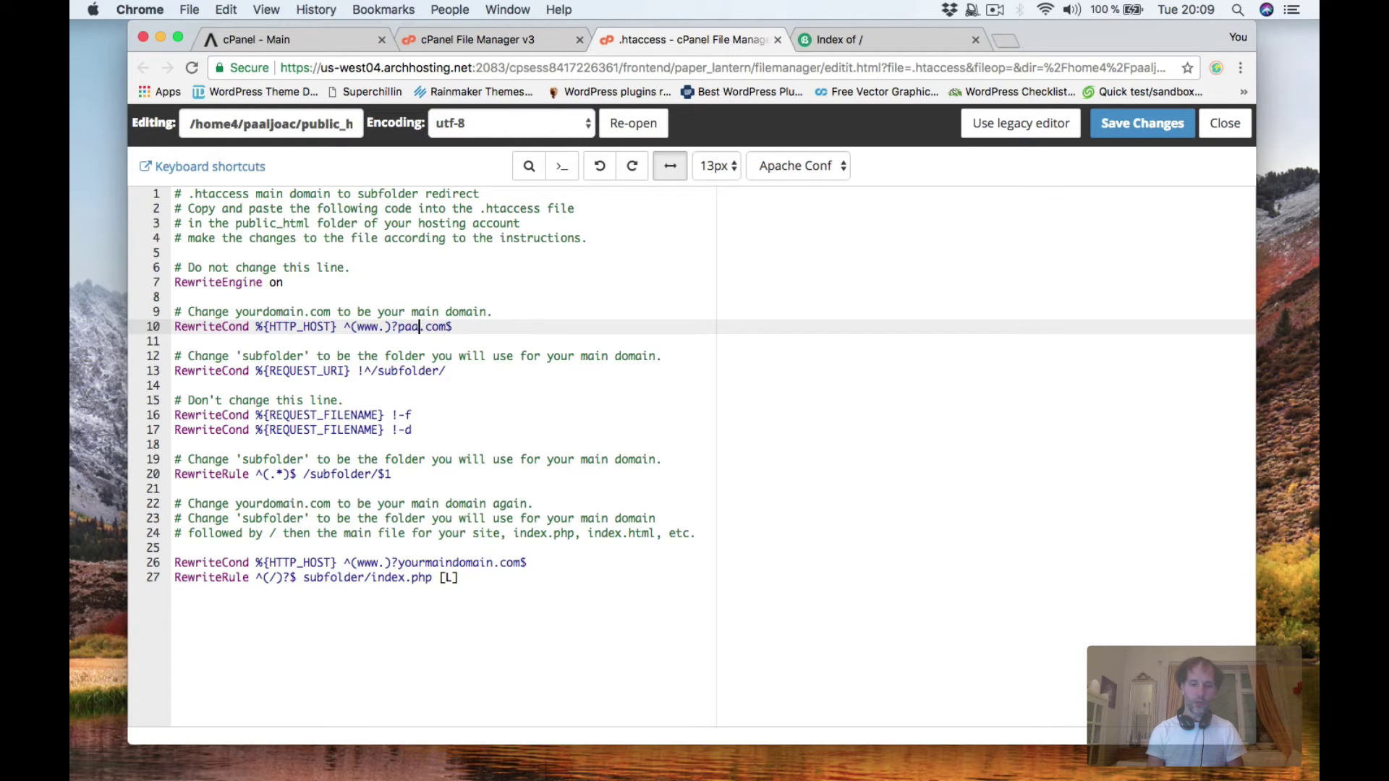
{"action": "type", "text": "oachimromdahl"}
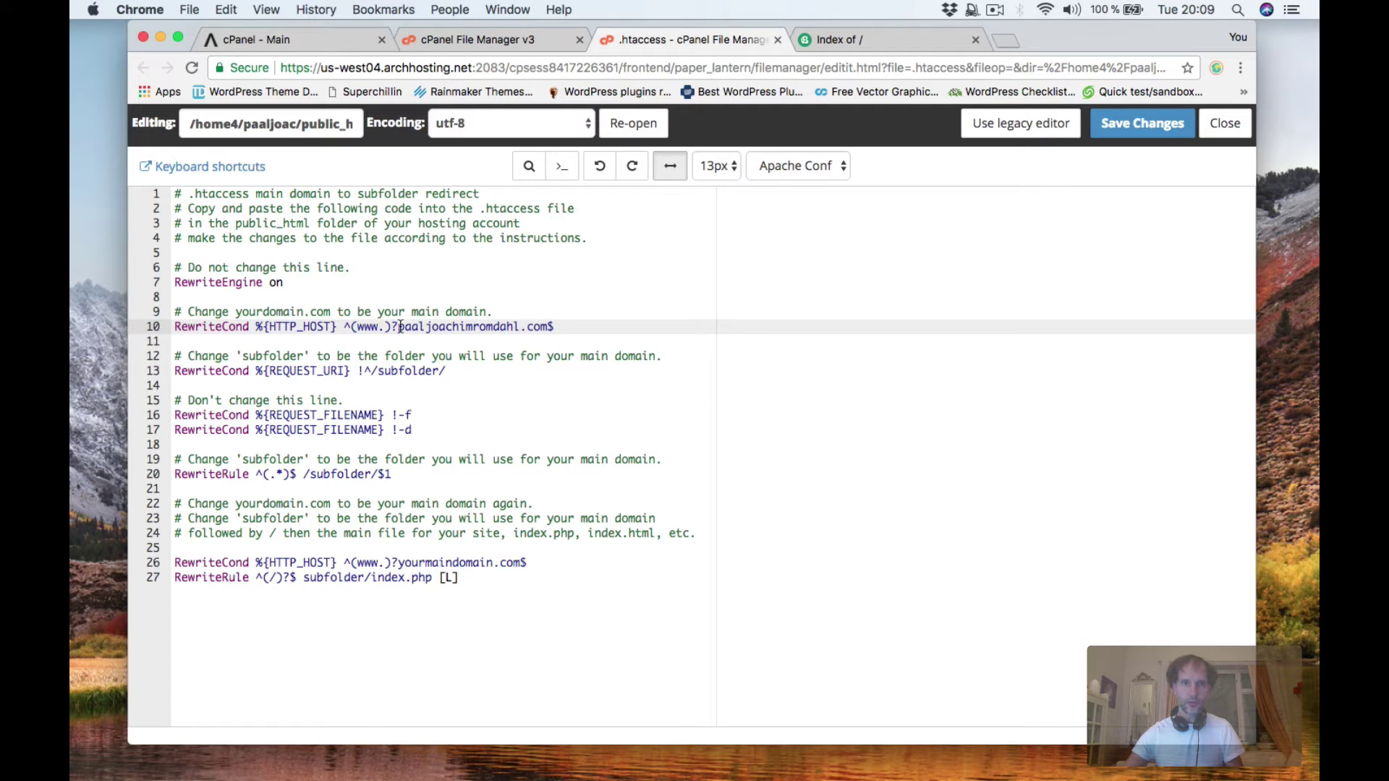
{"action": "left_click_drag", "start_coordinate": [398, 328], "coordinate": [521, 327]}
{"action": "key", "text": "super+c"}
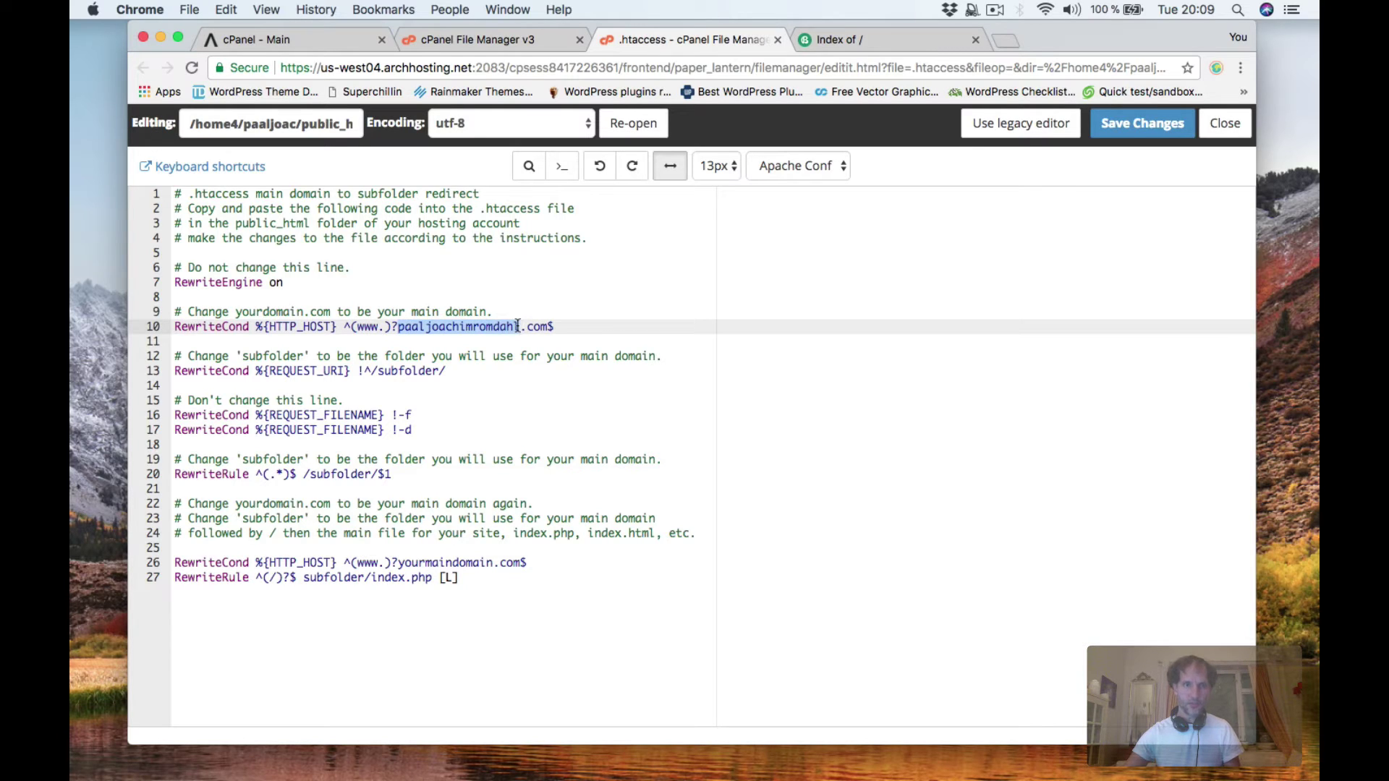
{"action": "left_click_drag", "start_coordinate": [378, 371], "coordinate": [438, 370]}
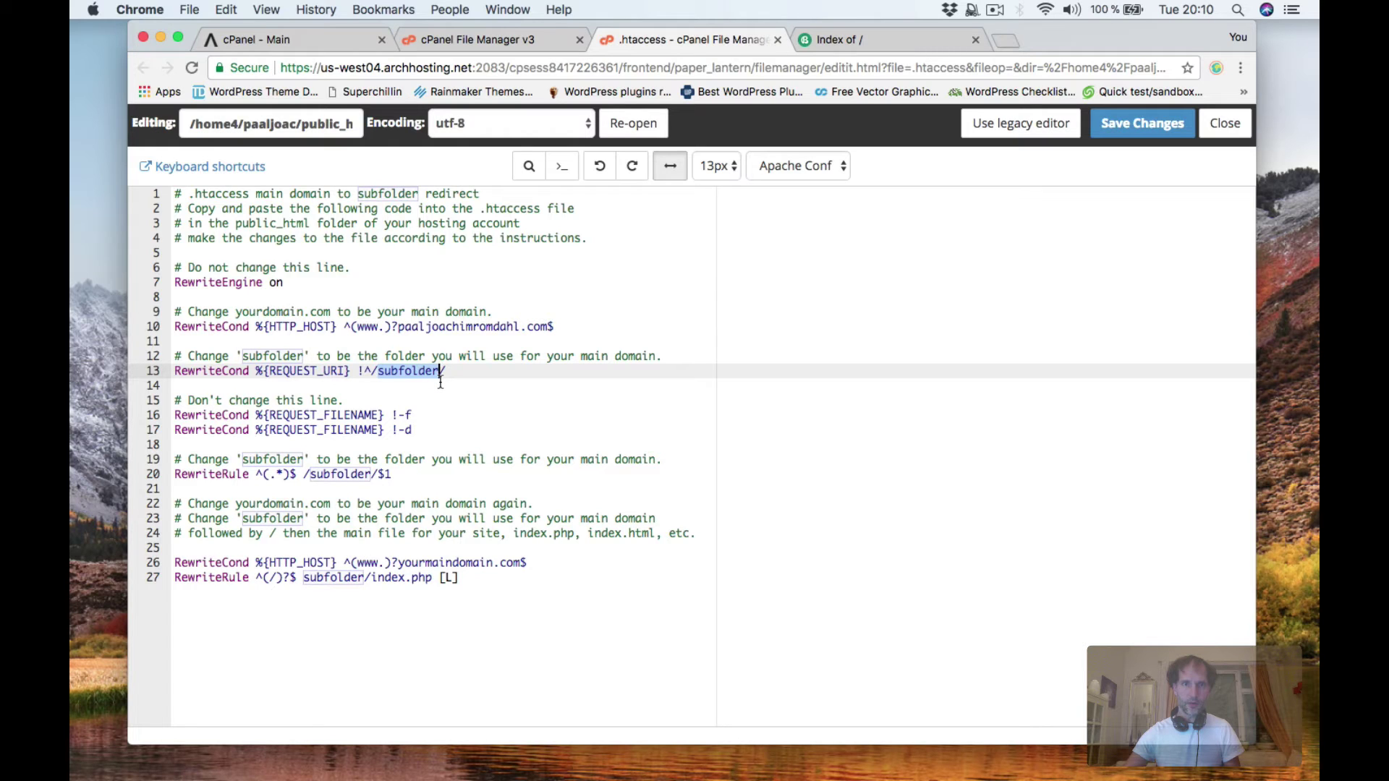
{"action": "key", "text": "super+v"}
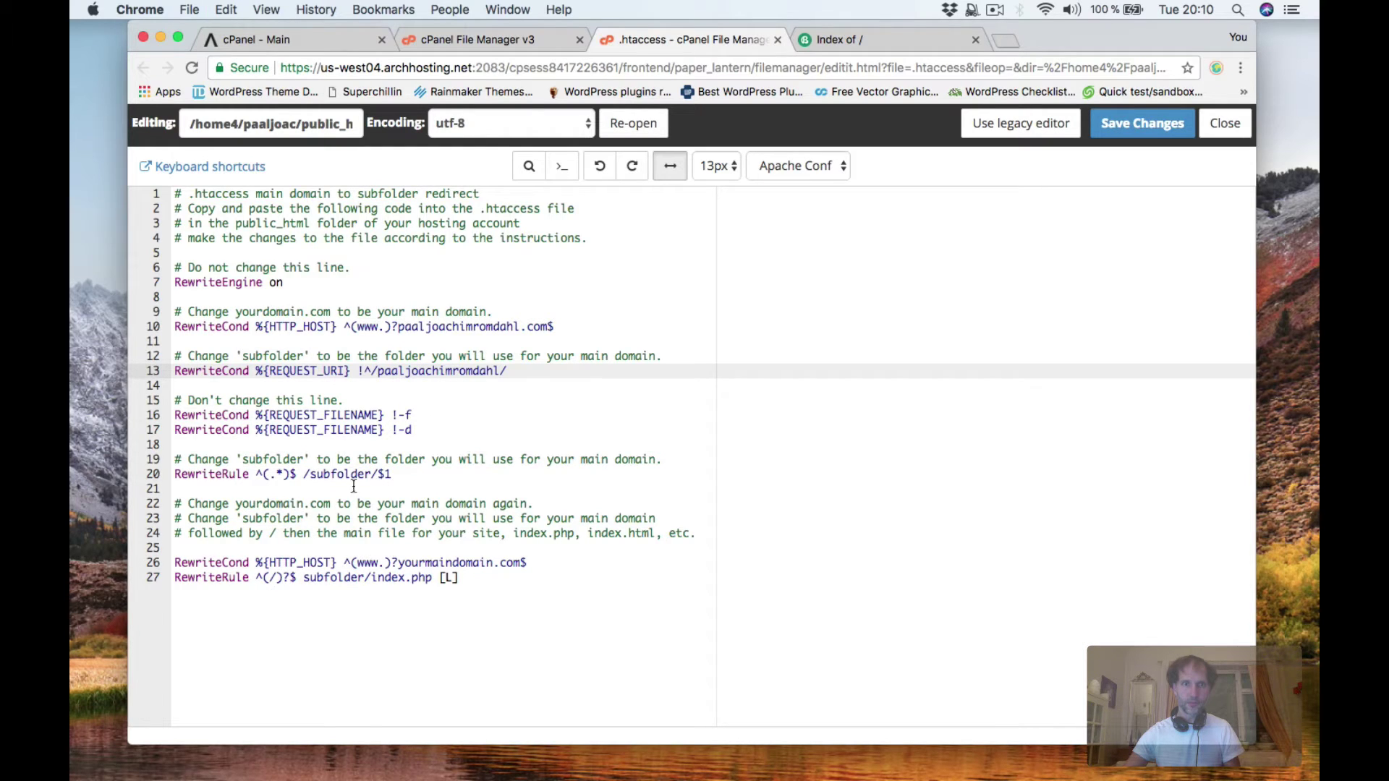
{"action": "left_click", "coordinate": [309, 474]}
{"action": "left_click_drag", "start_coordinate": [324, 475], "coordinate": [371, 474]}
{"action": "key", "text": "super+v"}
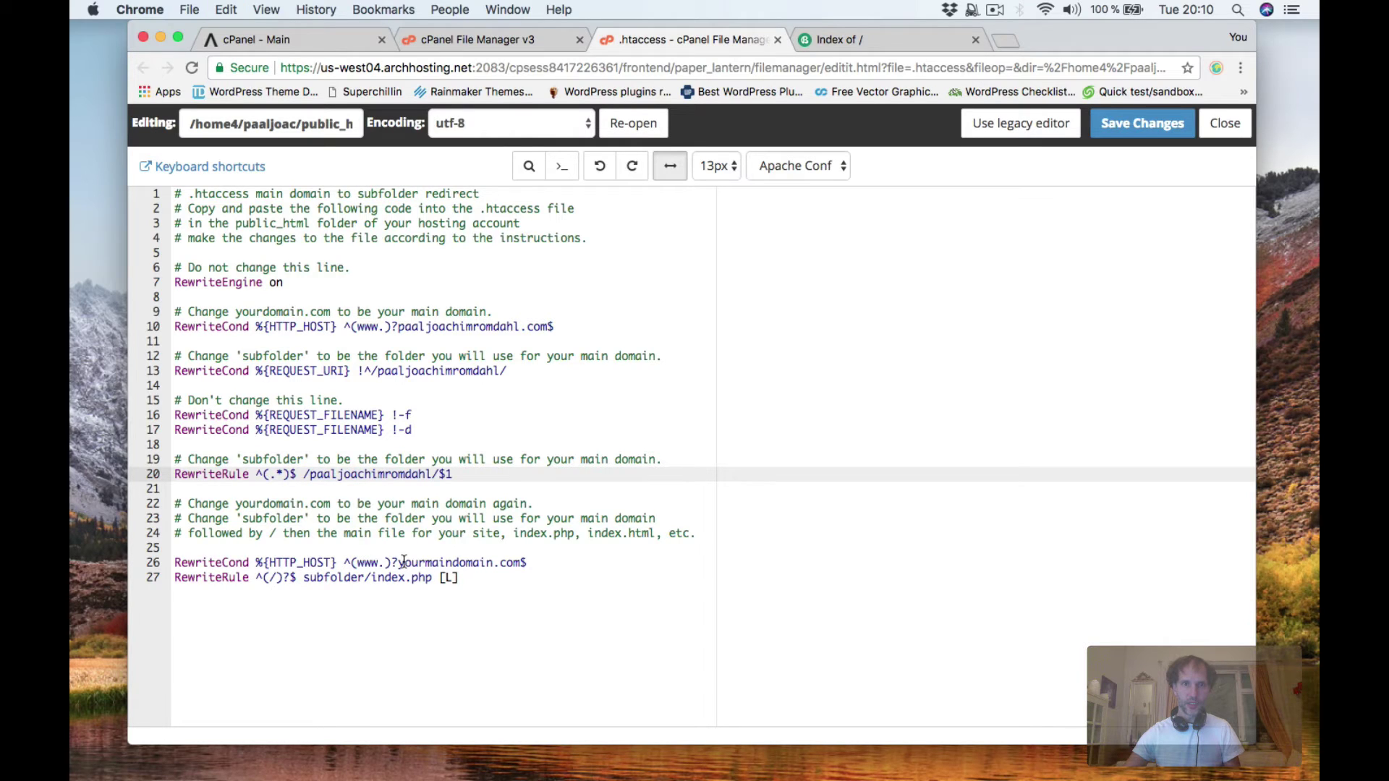
Put the domain on line 26 and the site folder on line 27, then save .htaccess.
{"action": "left_click_drag", "start_coordinate": [397, 562], "coordinate": [493, 562]}
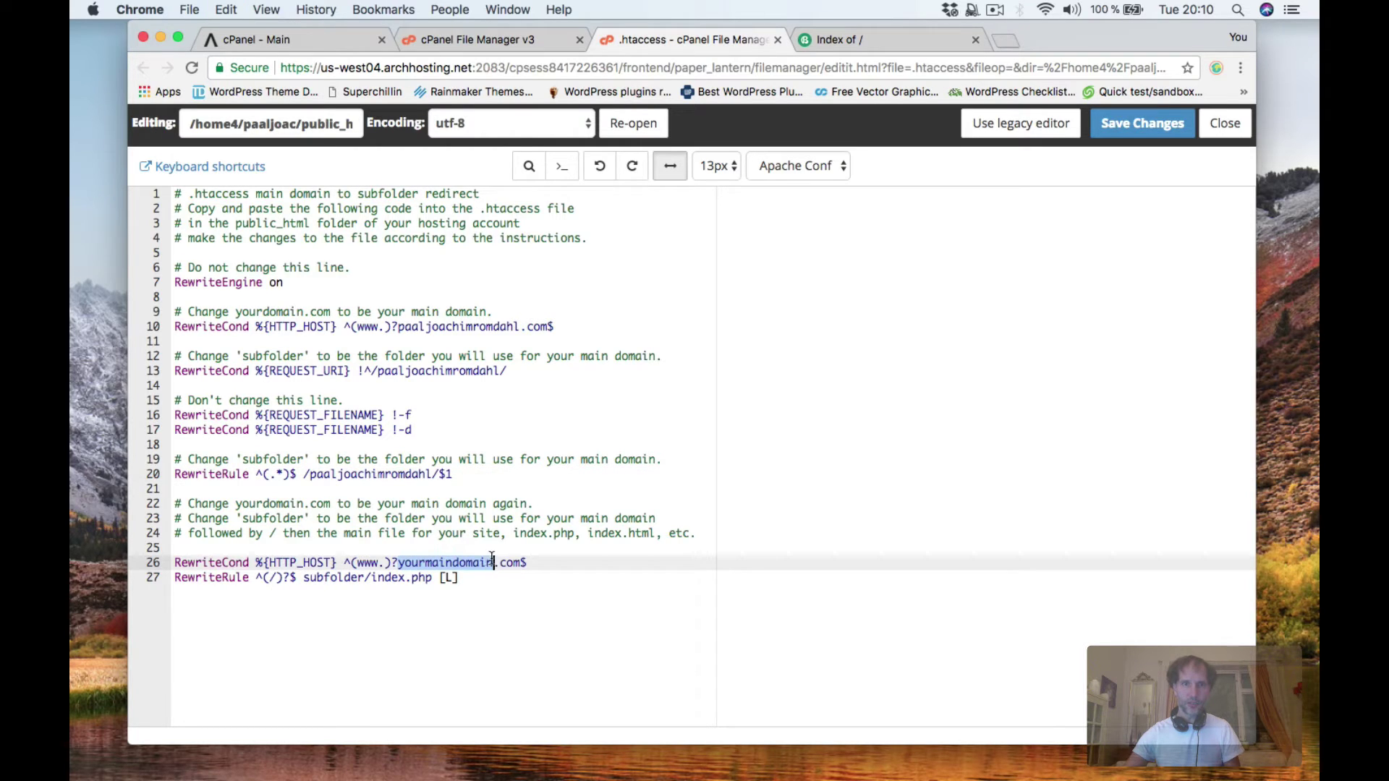
{"action": "key", "text": "super+v"}
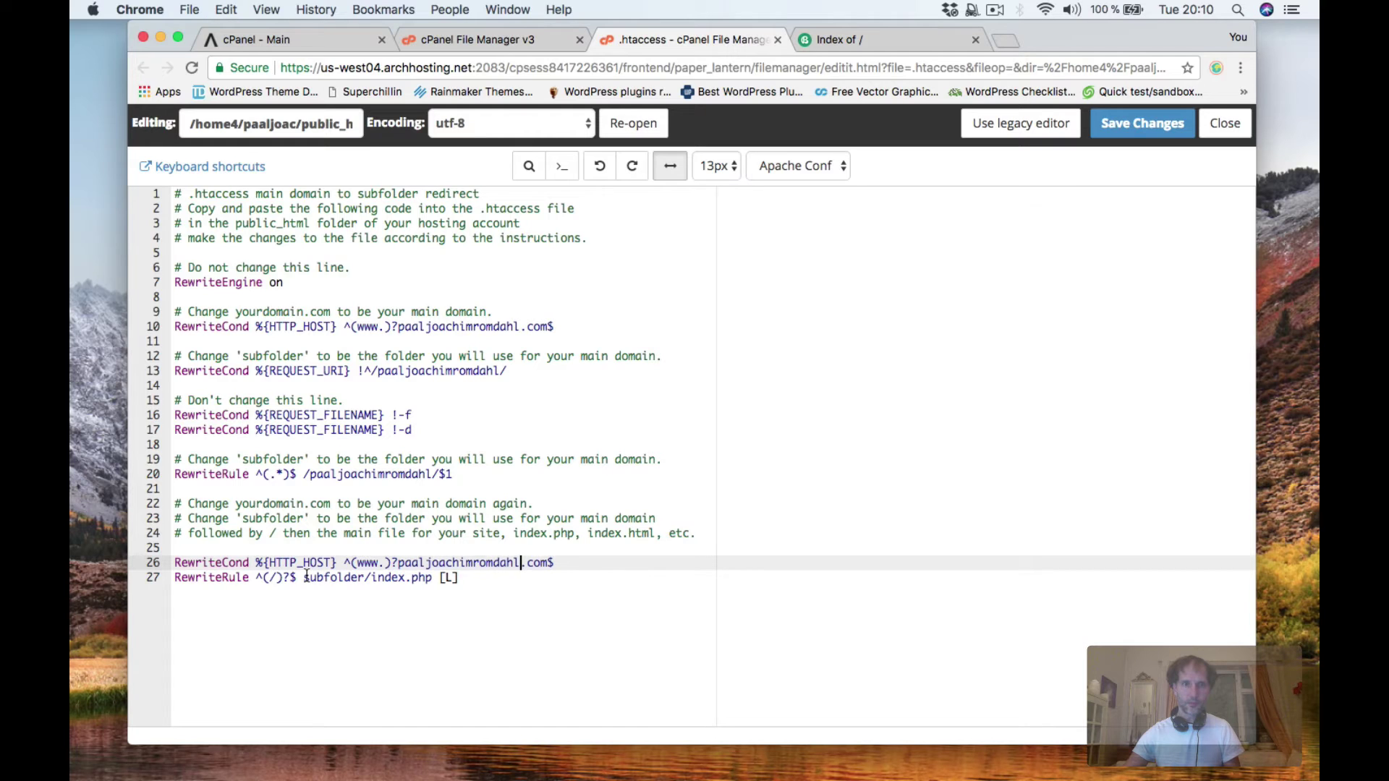
{"action": "left_click_drag", "start_coordinate": [304, 576], "coordinate": [363, 577]}
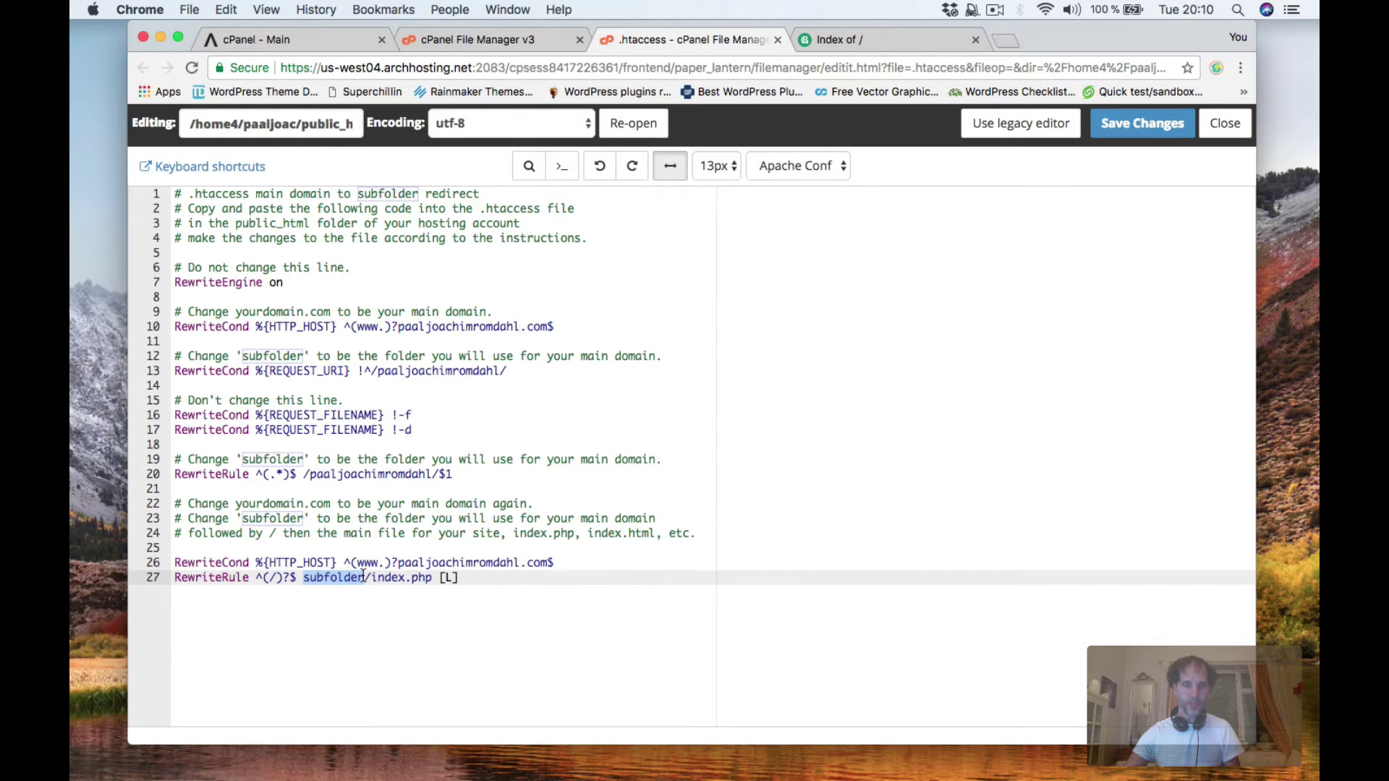
{"action": "key", "text": "super+v"}
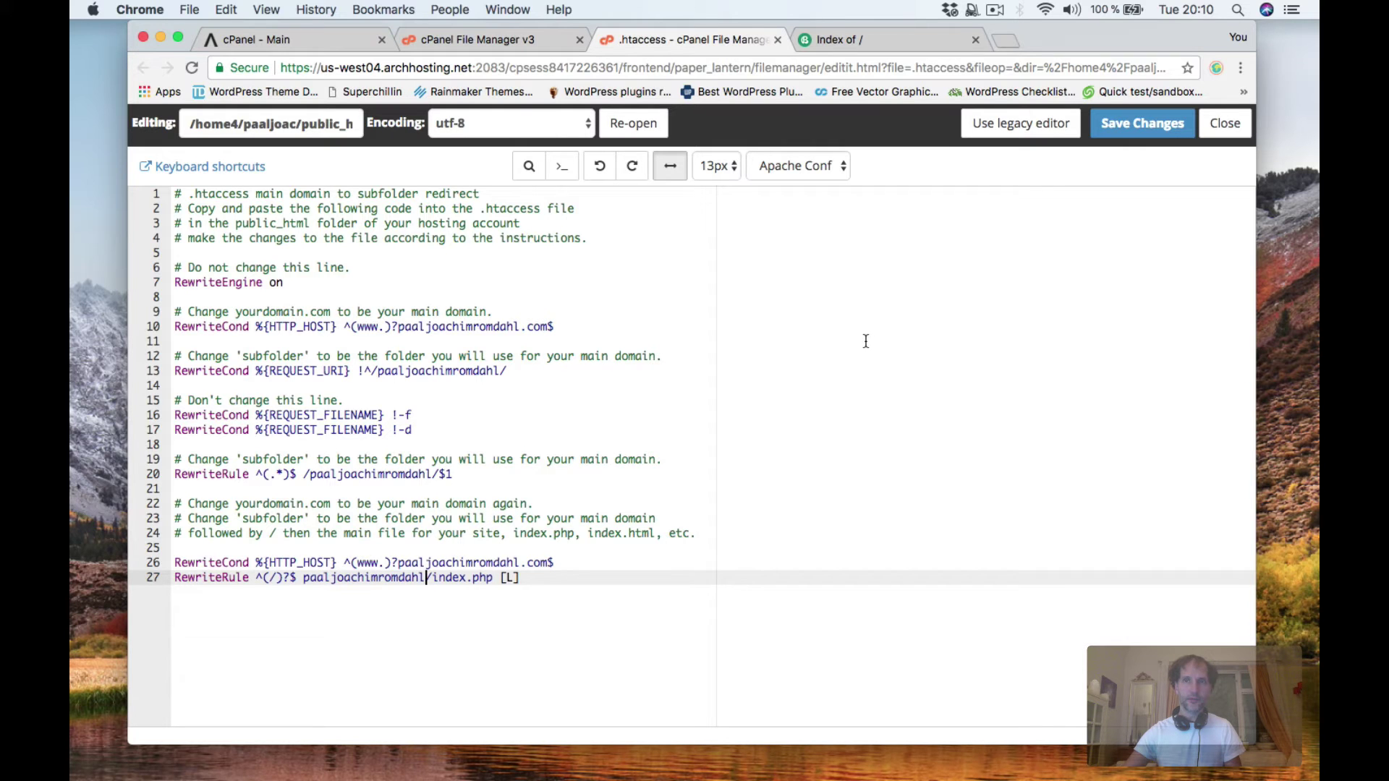
{"action": "left_click", "coordinate": [1142, 123]}
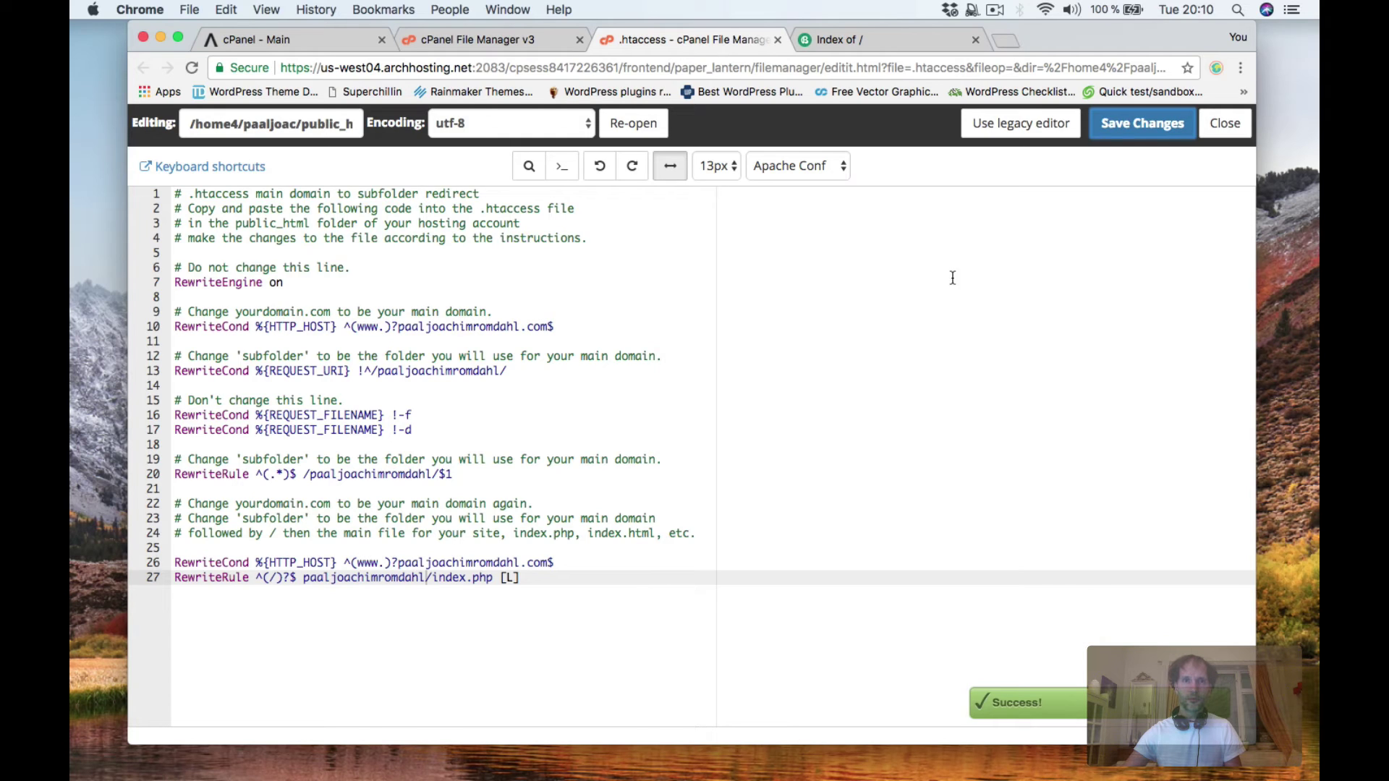
{"action": "left_click", "coordinate": [840, 40]}
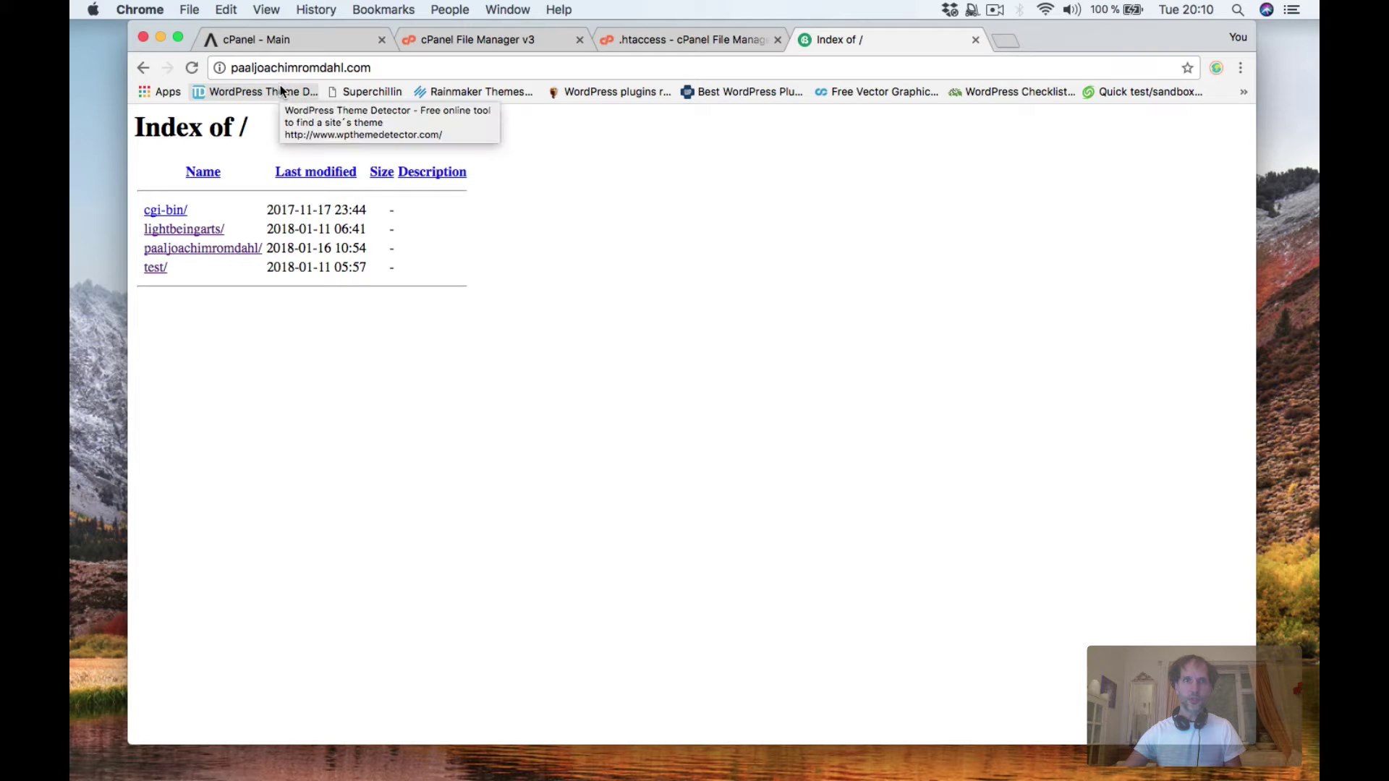
Follow the site folder link in the domain's Index of / listing to load the Beans front page.
{"action": "left_click", "coordinate": [192, 249]}
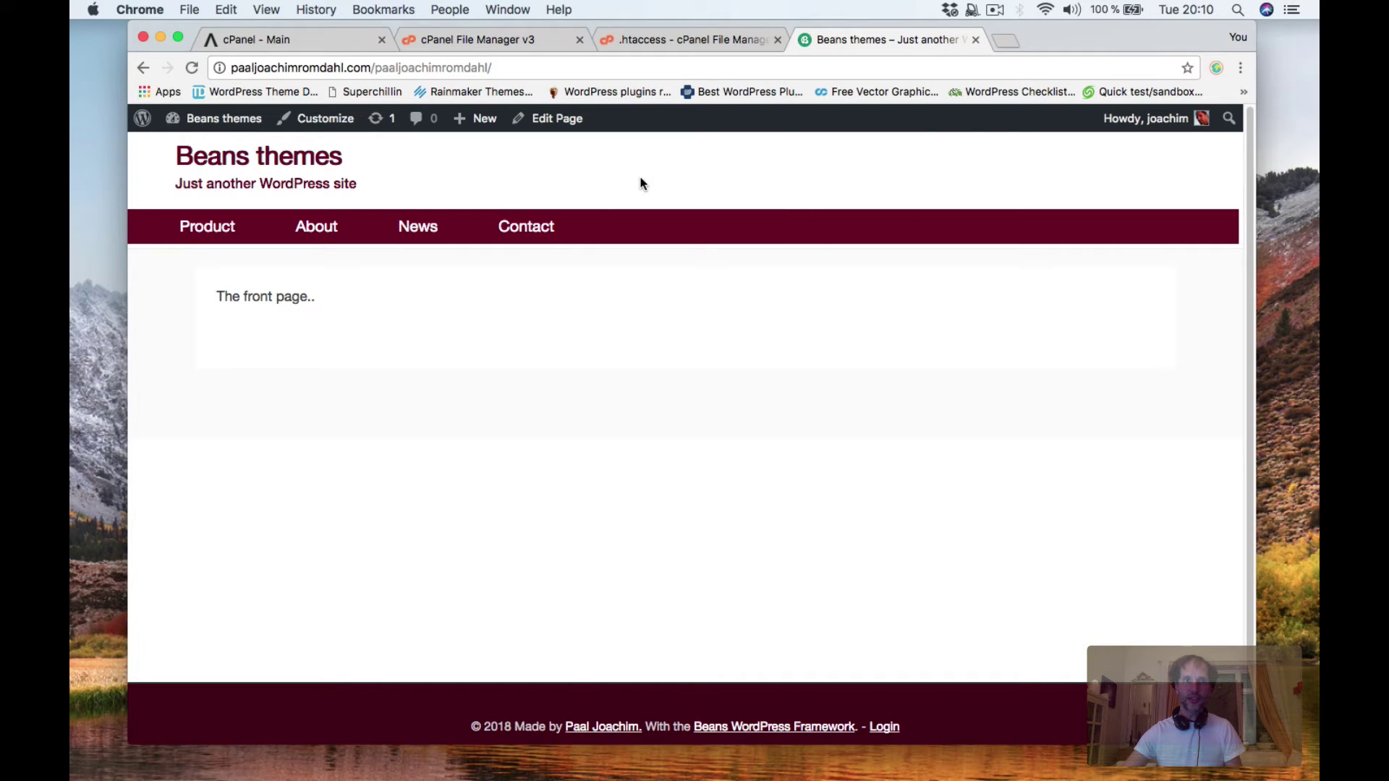
Go from the admin bar to the Dashboard, then to Settings > General.
{"action": "mouse_move", "coordinate": [220, 119]}
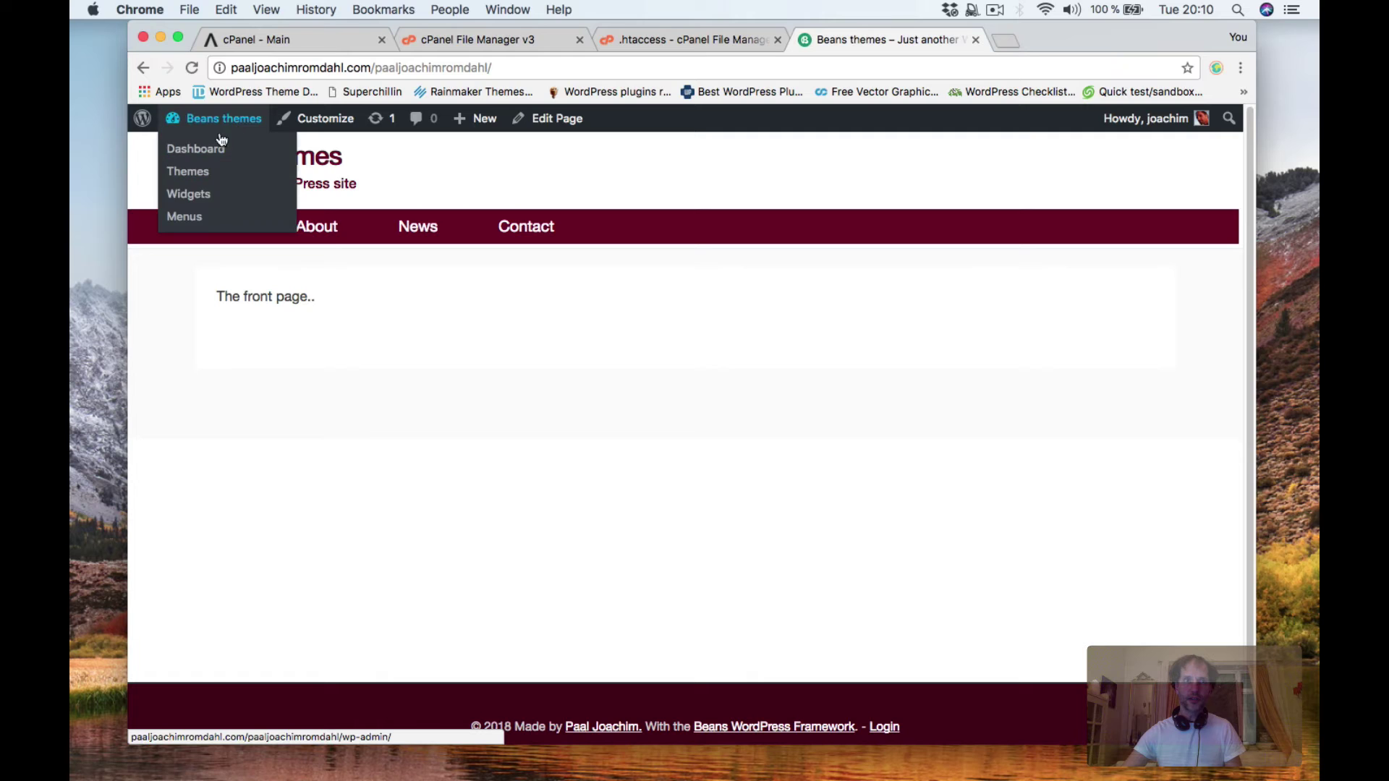
{"action": "left_click", "coordinate": [211, 150]}
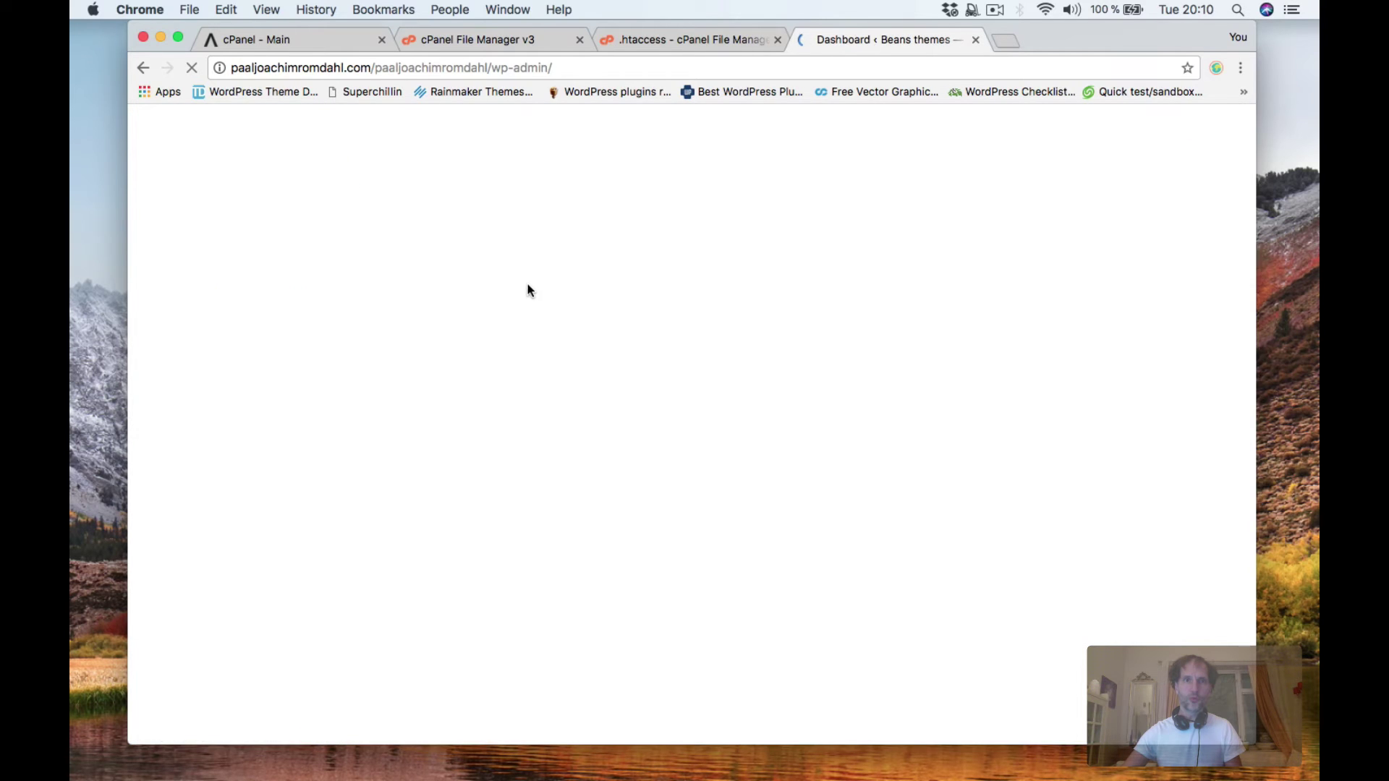
{"action": "mouse_move", "coordinate": [195, 517]}
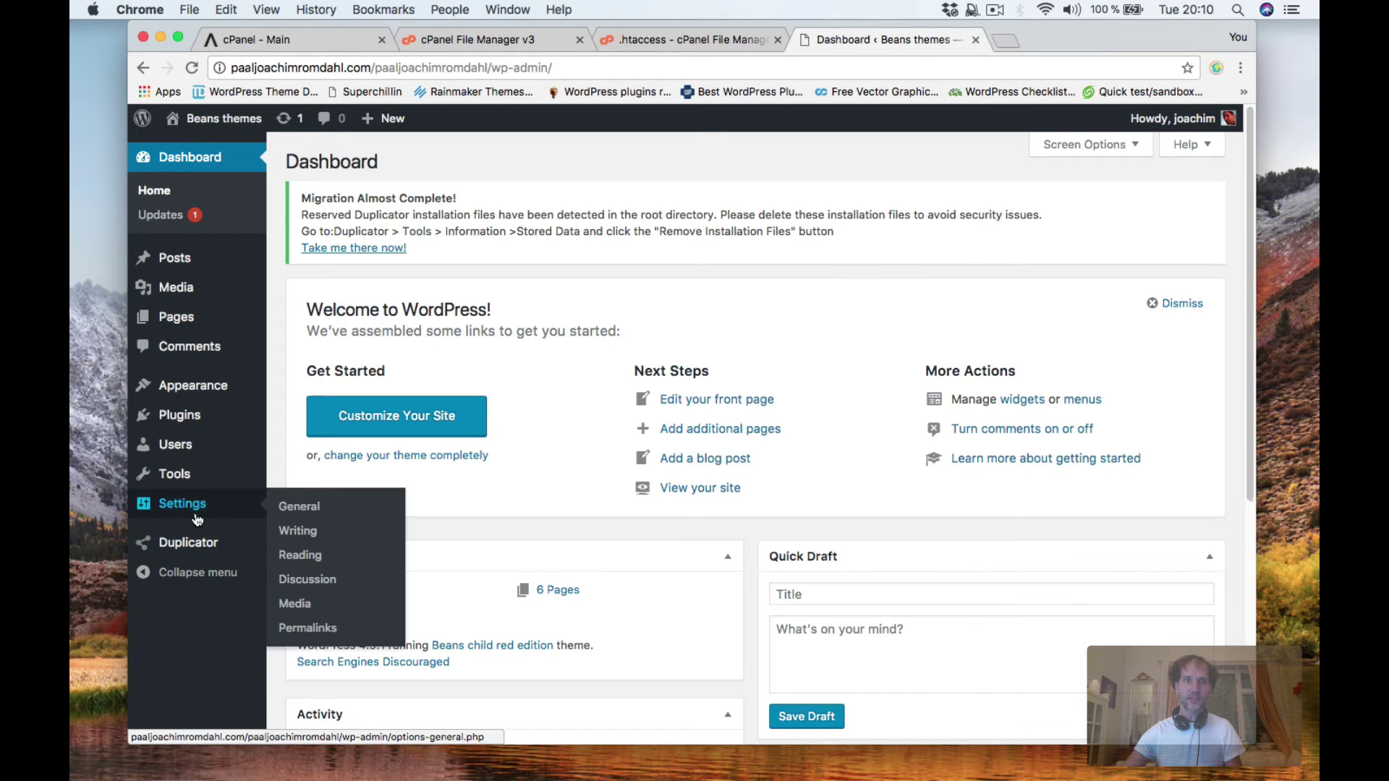
{"action": "left_click", "coordinate": [285, 515]}
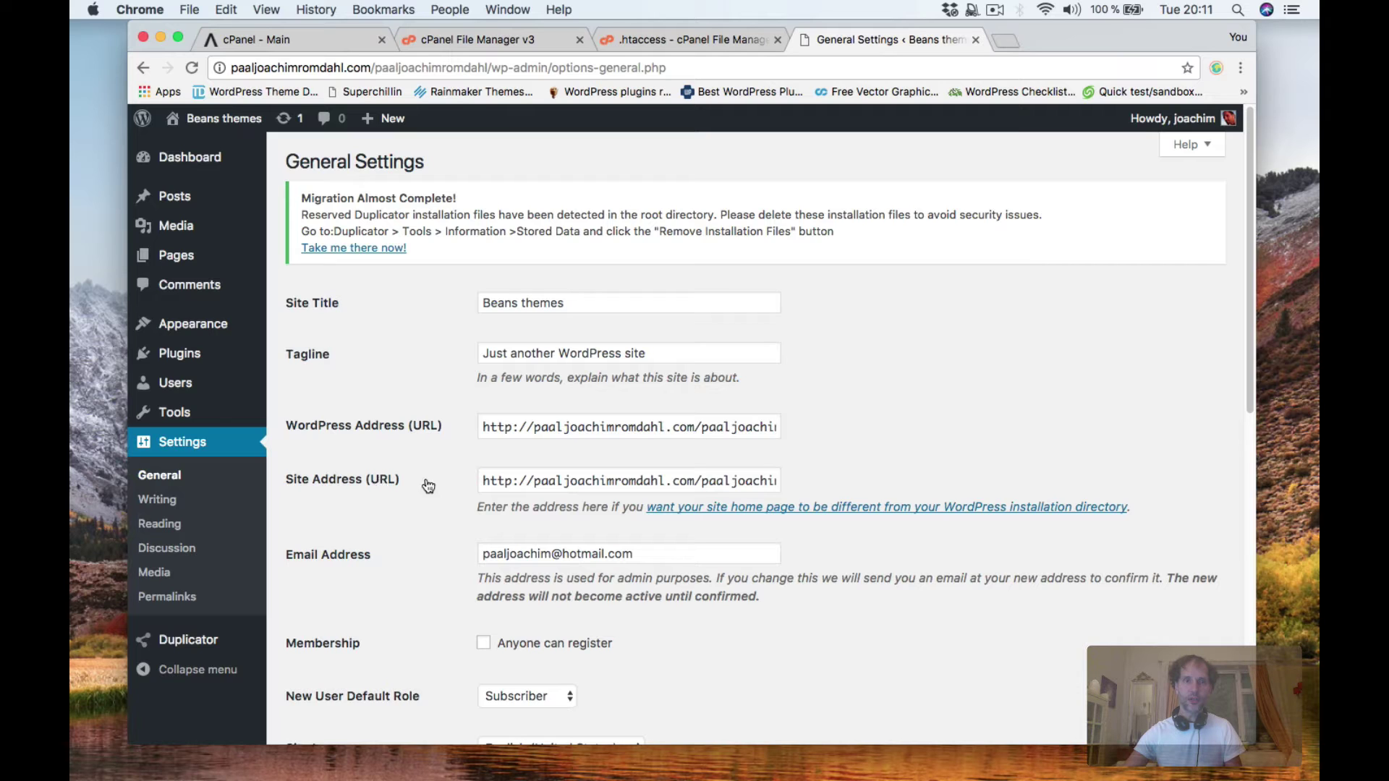
Return to cPanel home from File Manager, launch phpMyAdmin and open the WordPress database.
{"action": "left_click", "coordinate": [481, 41]}
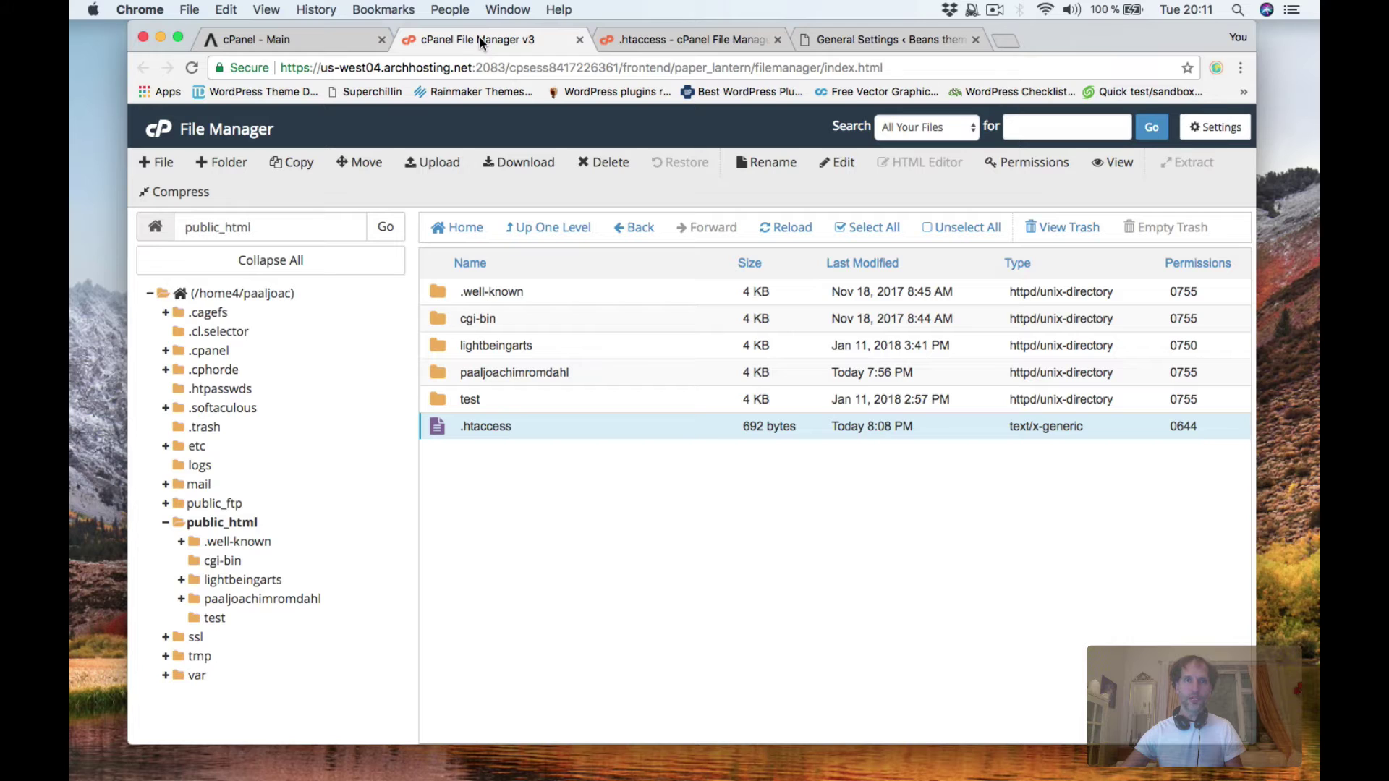
{"action": "left_click", "coordinate": [158, 131]}
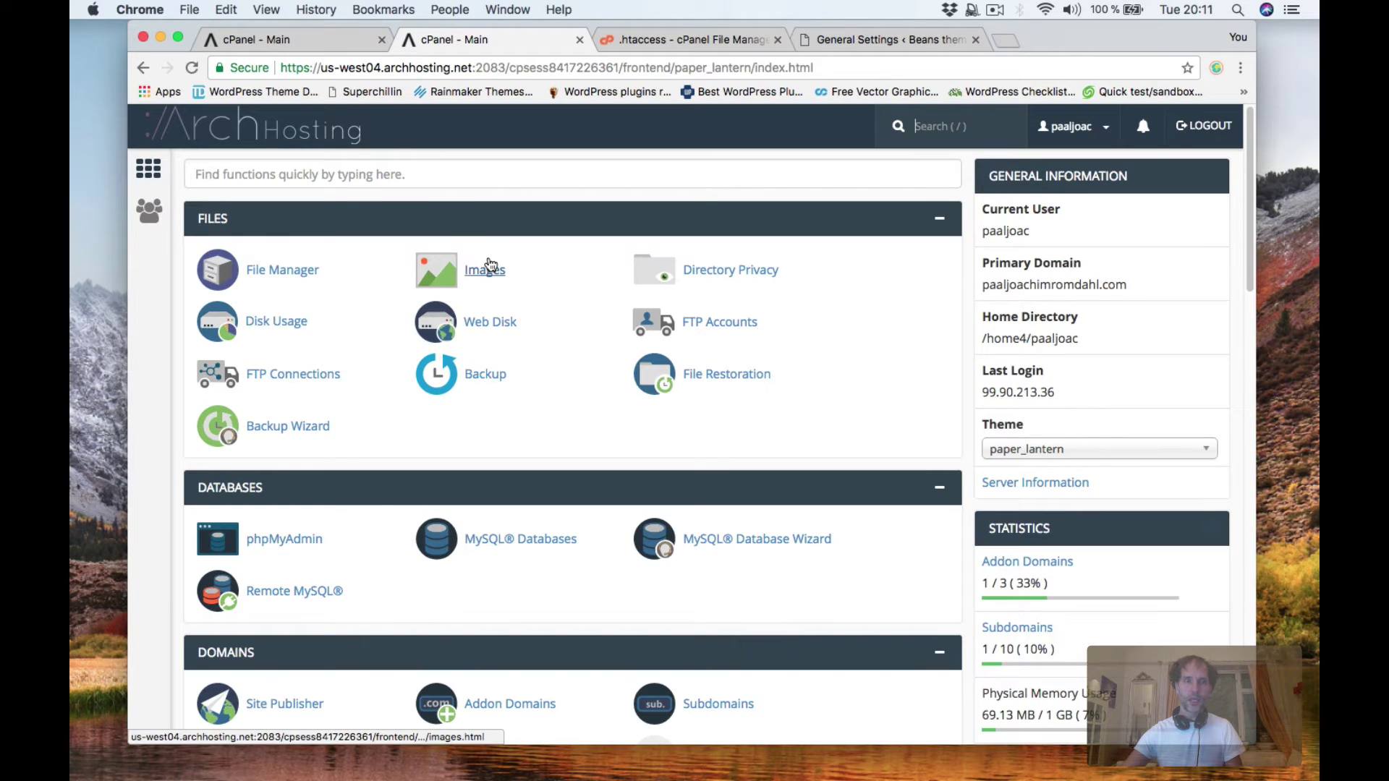
{"action": "left_click", "coordinate": [295, 539]}
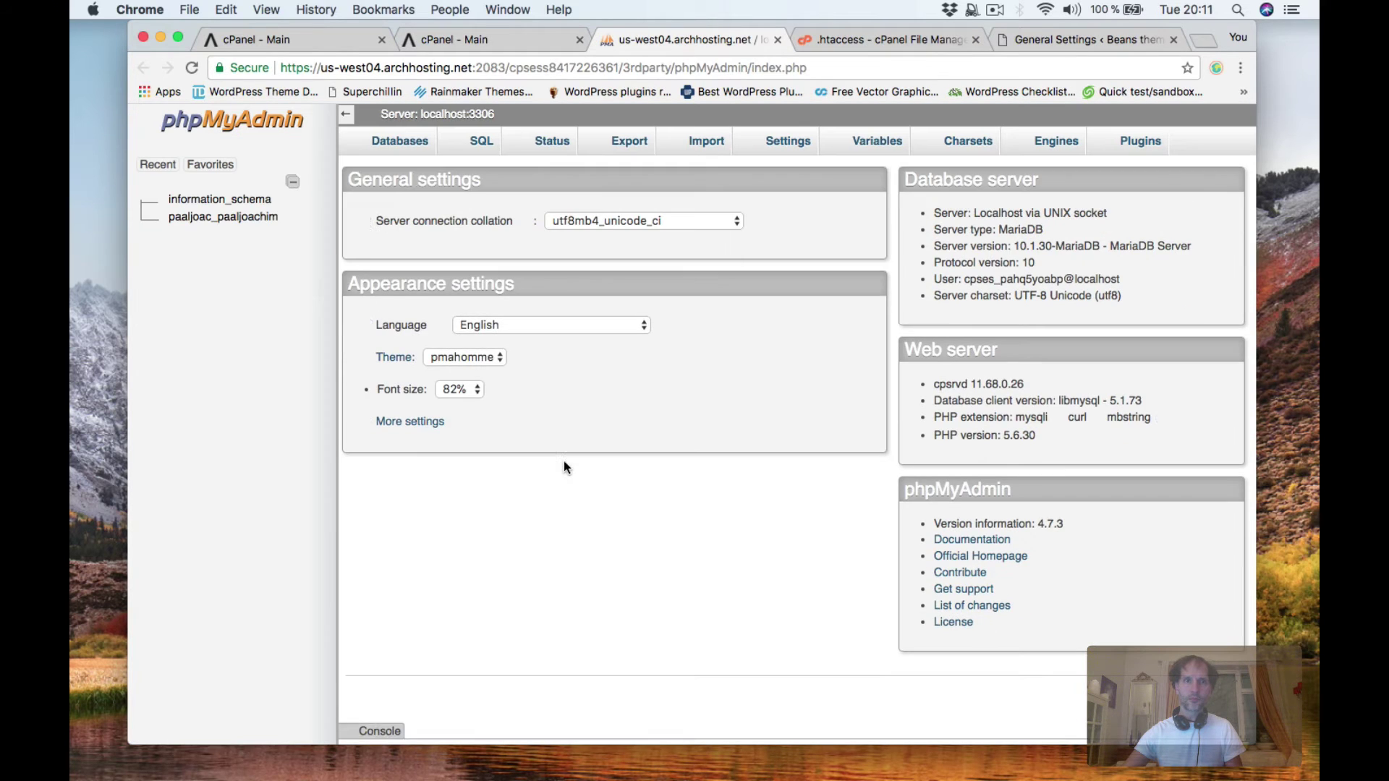
{"action": "left_click", "coordinate": [221, 218]}
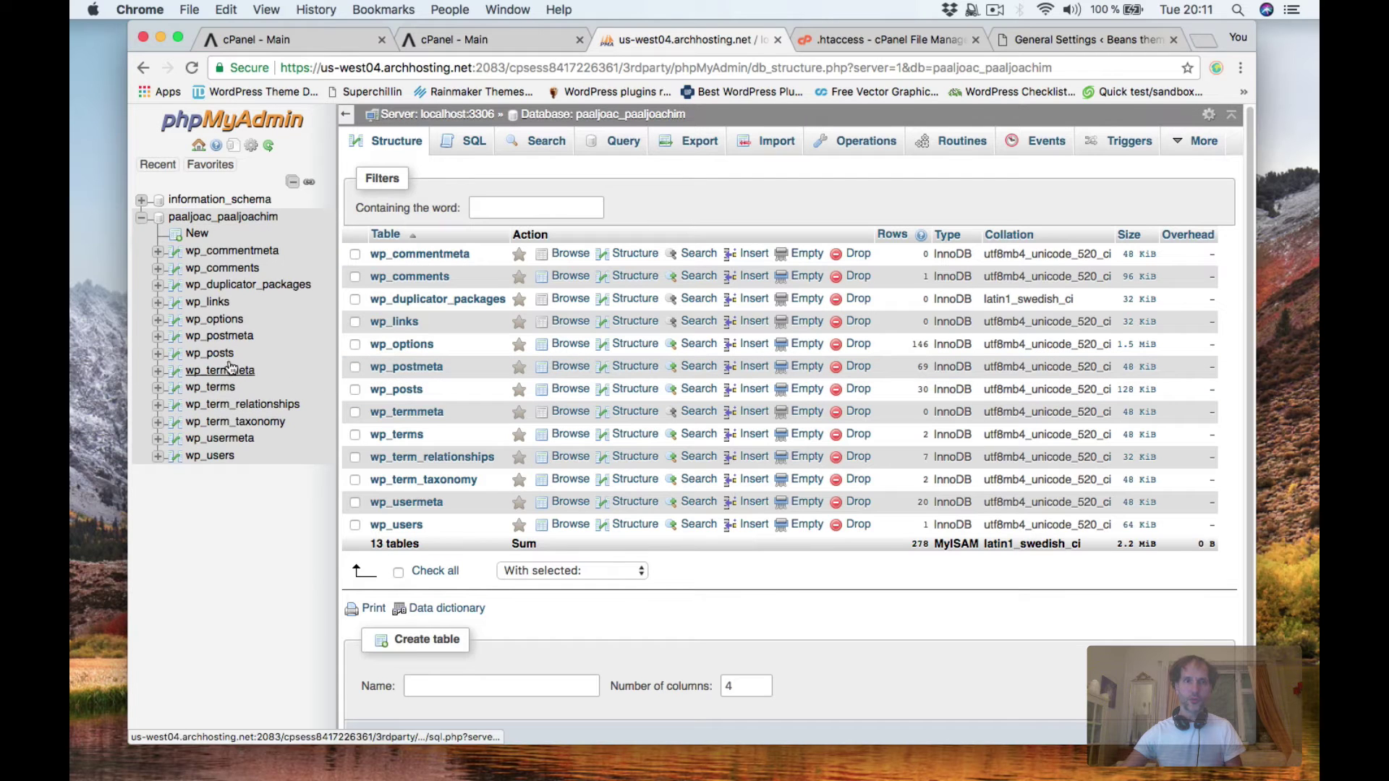
Browse wp_options and strip the folder path from the siteurl value, saving it.
{"action": "left_click", "coordinate": [214, 319]}
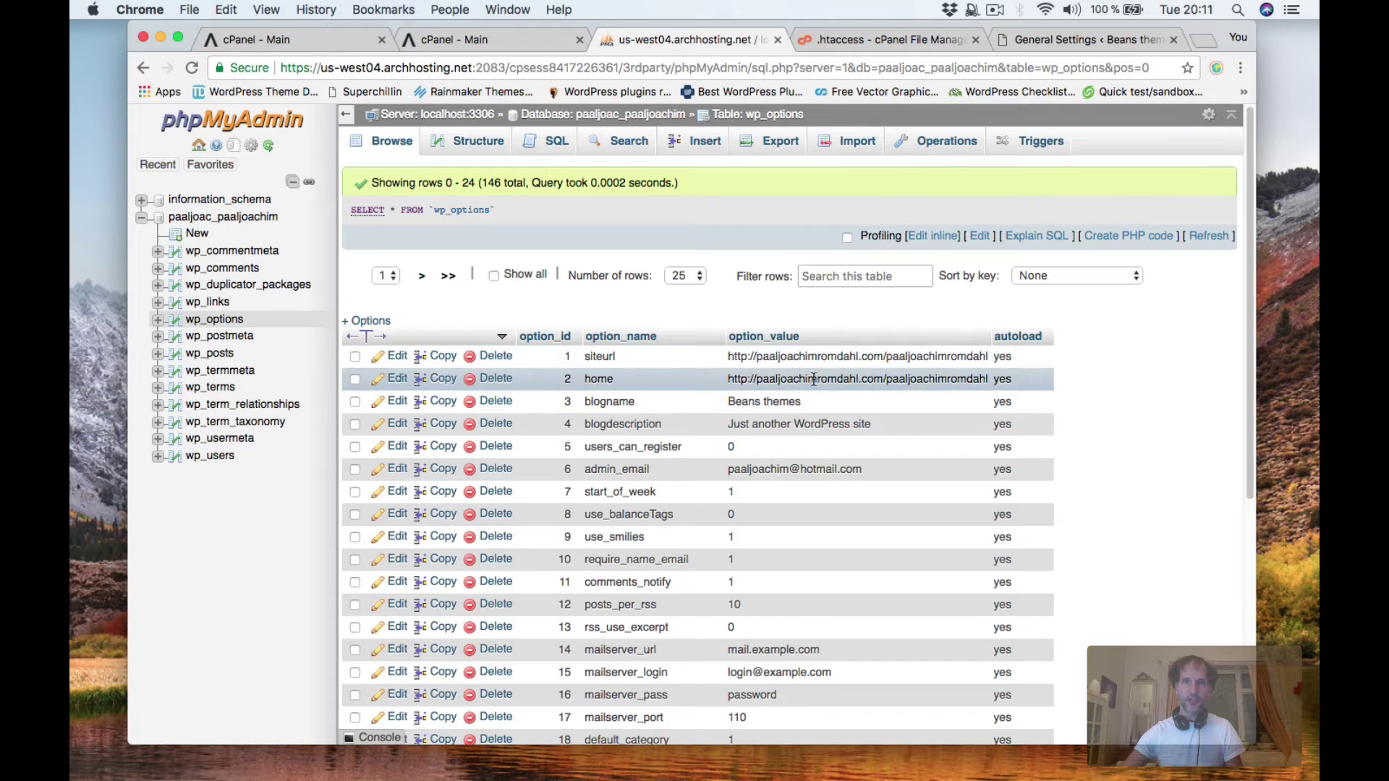
{"action": "left_click", "coordinate": [397, 356]}
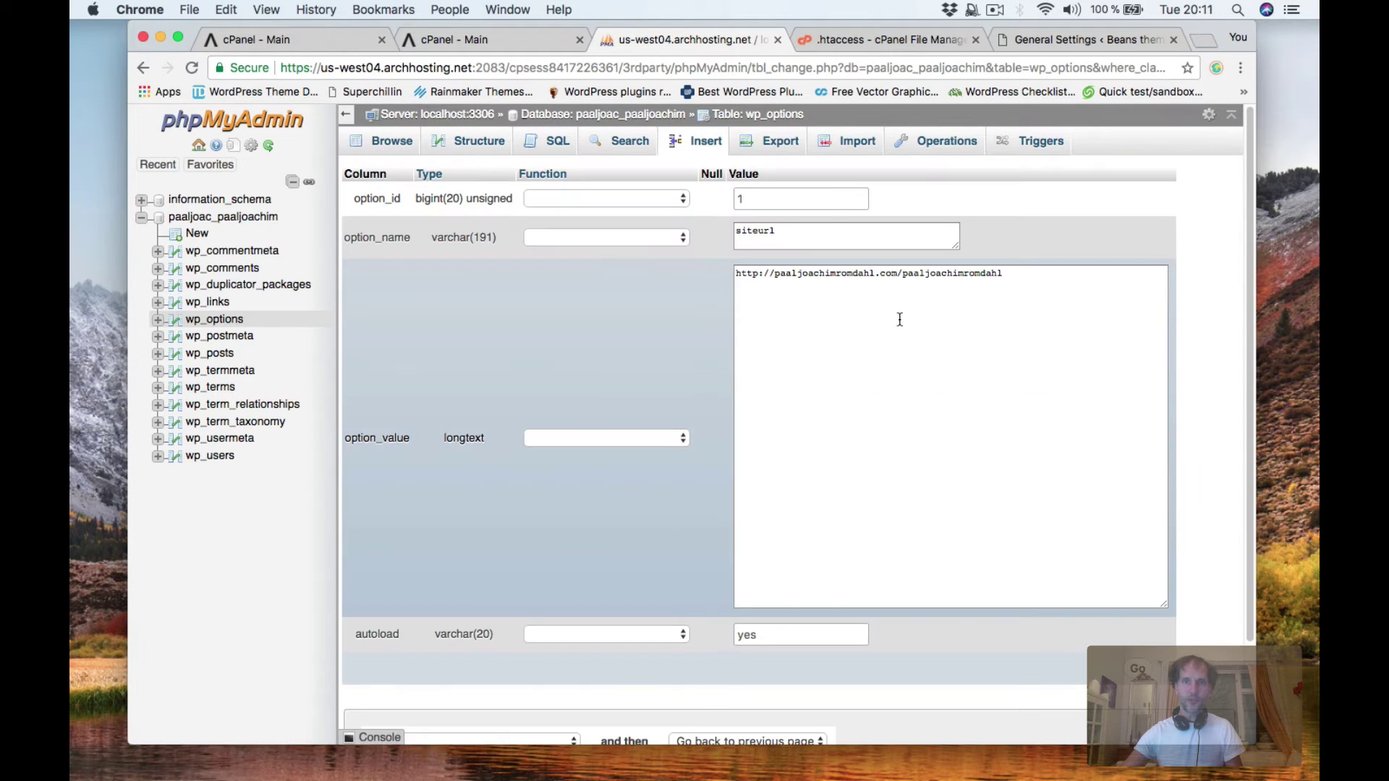
{"action": "left_click_drag", "start_coordinate": [900, 274], "coordinate": [1005, 274]}
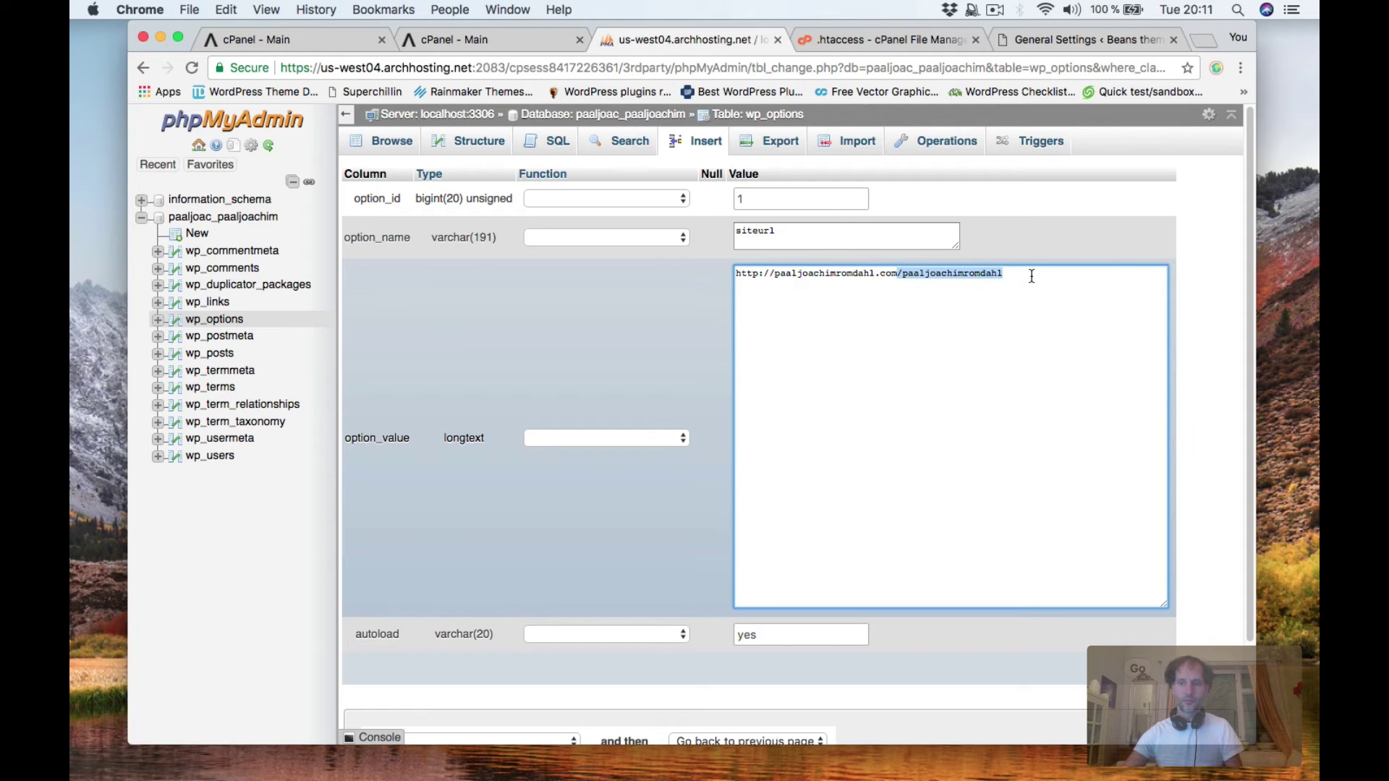
{"action": "key", "text": "BackSpace"}
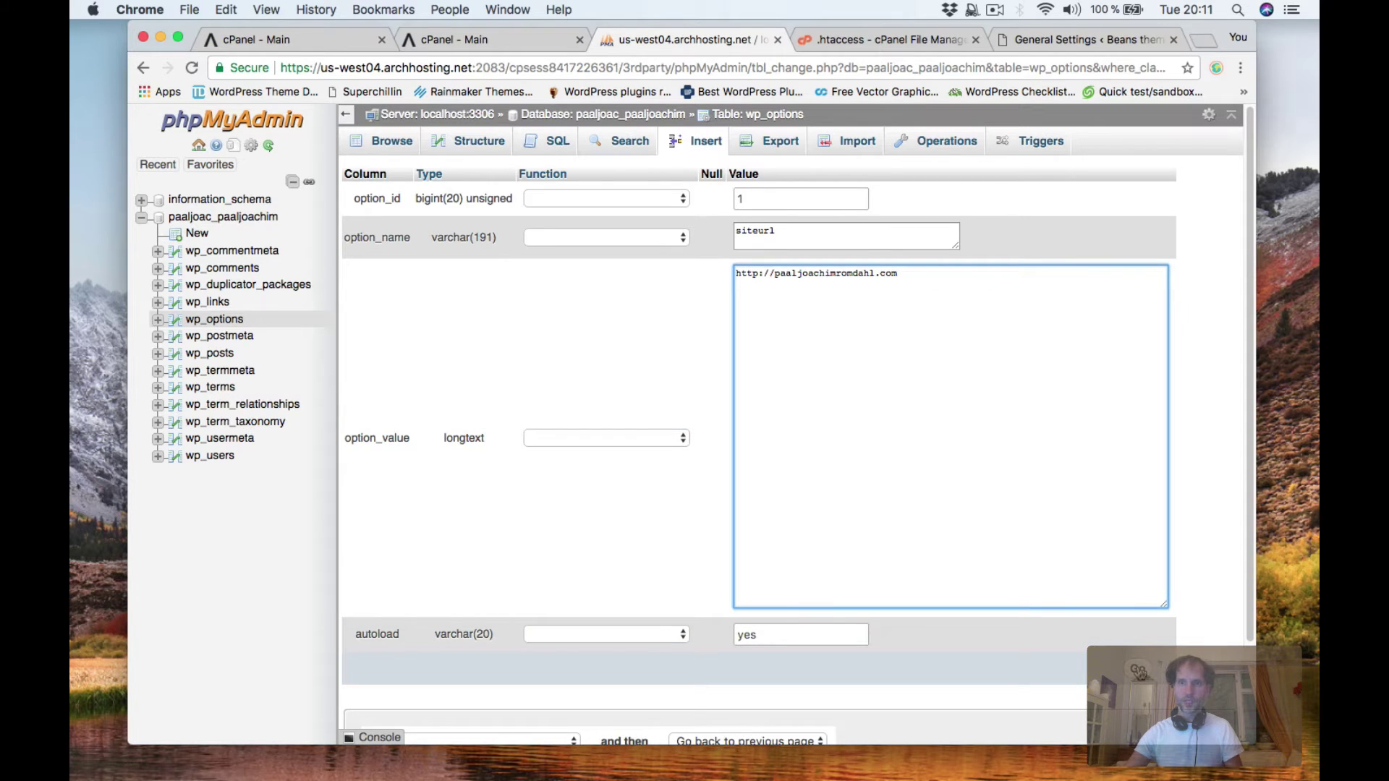
{"action": "key", "text": "ctrl+Return"}
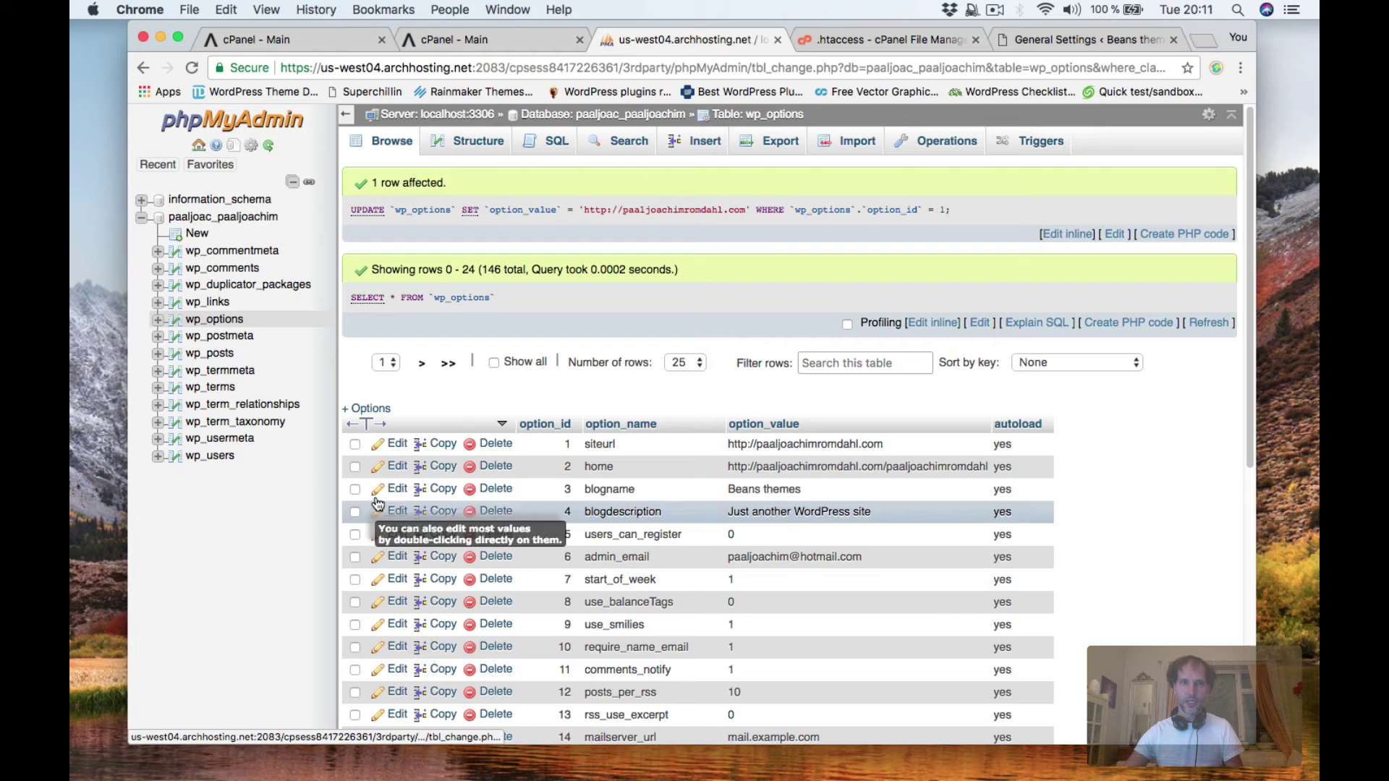
Strip the folder path from the home option value and save it.
{"action": "left_click", "coordinate": [397, 466]}
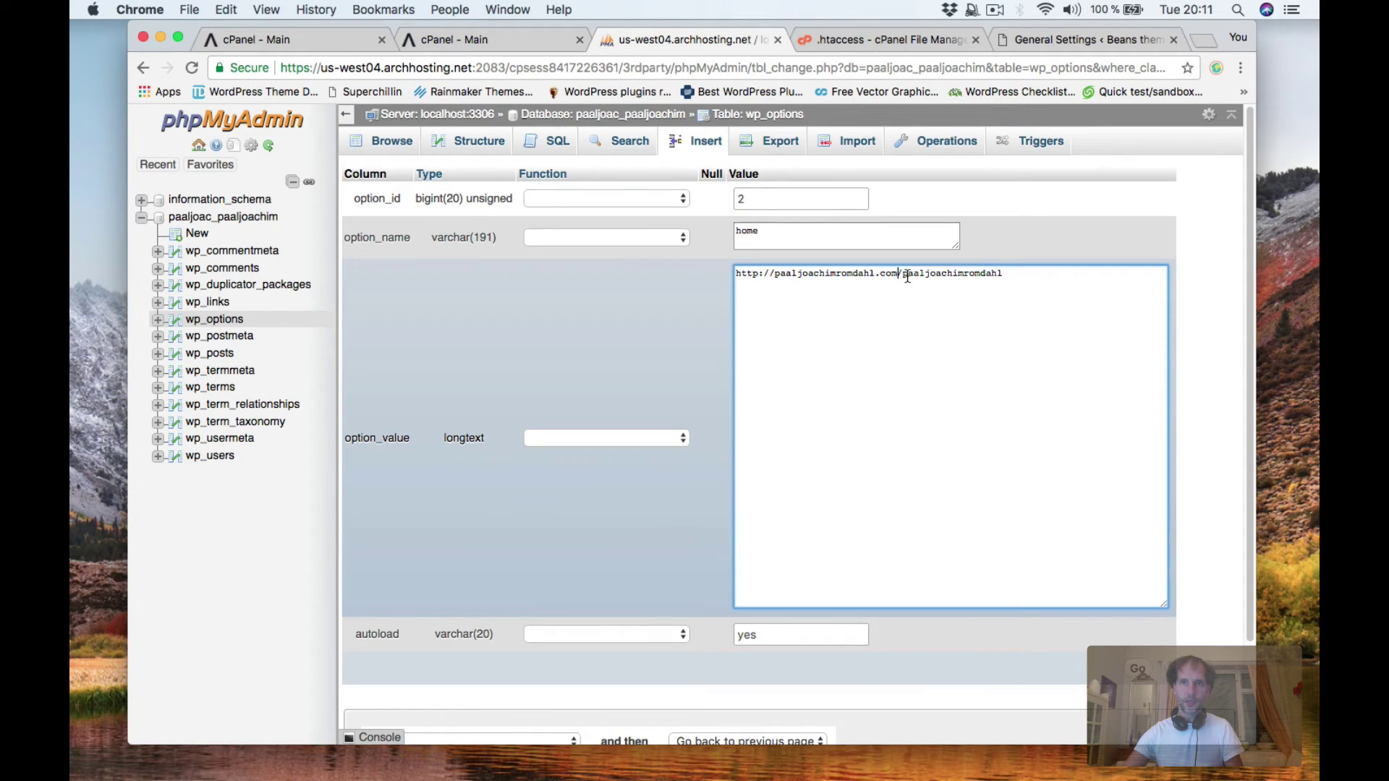
{"action": "left_click_drag", "start_coordinate": [898, 277], "coordinate": [1054, 276]}
{"action": "key", "text": "BackSpace"}
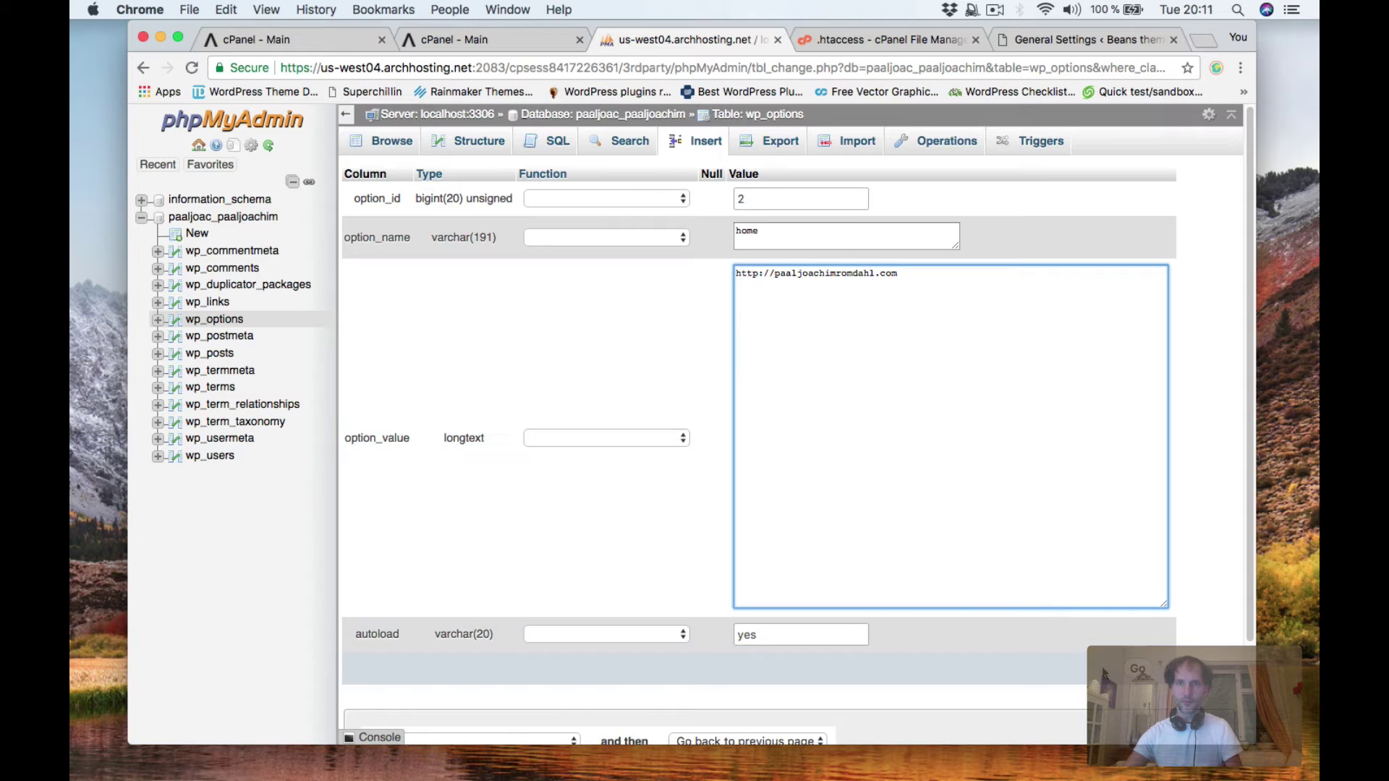
{"action": "key", "text": "Tab"}
{"action": "key", "text": "Tab"}
{"action": "key", "text": "Return"}
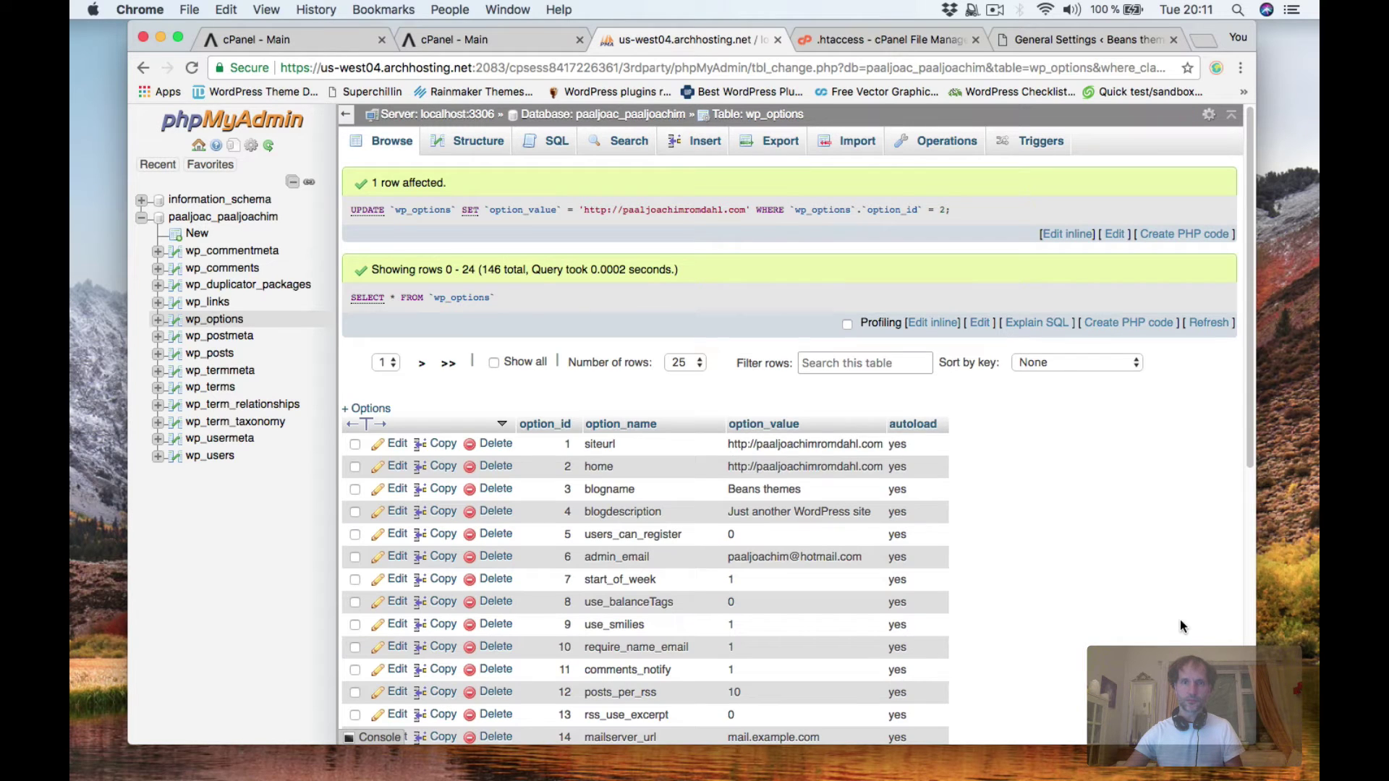
{"action": "left_click", "coordinate": [1013, 43]}
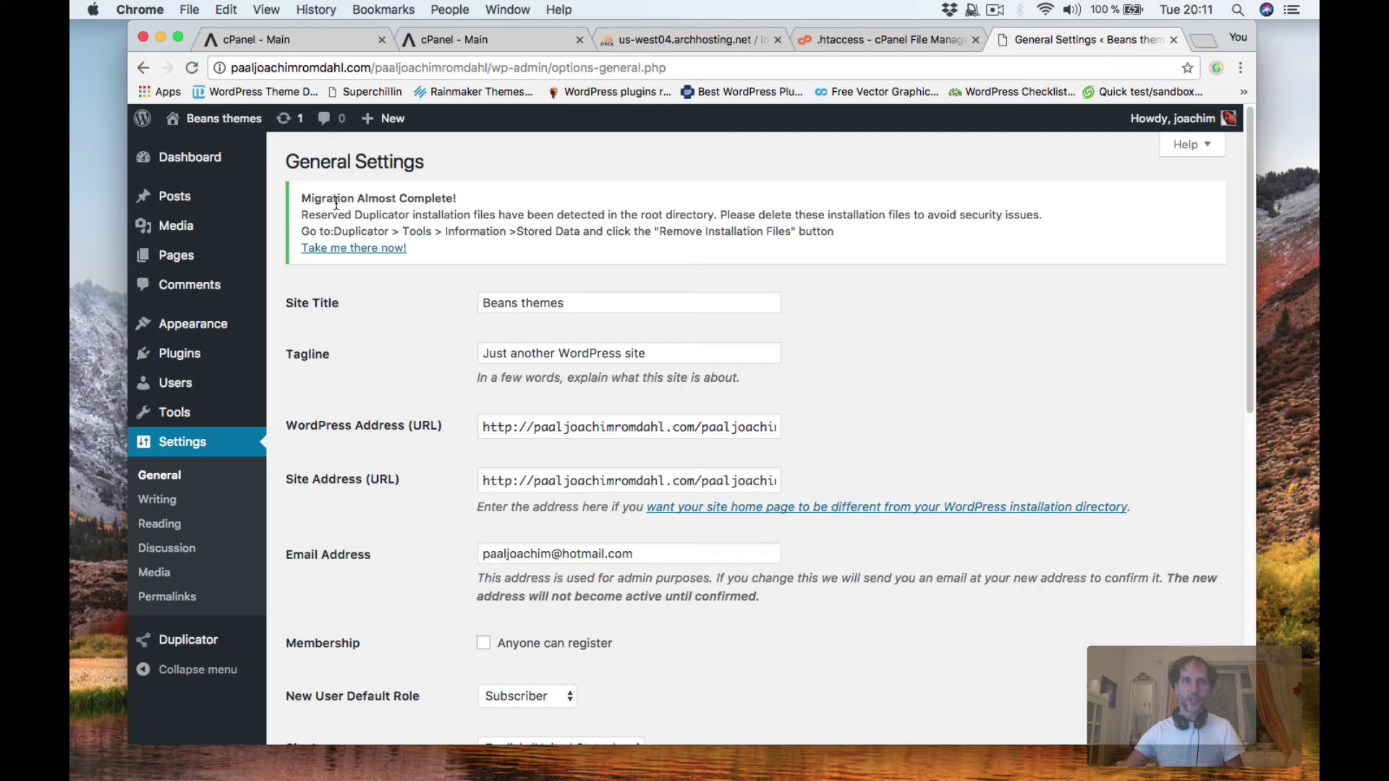
{"action": "left_click", "coordinate": [192, 67]}
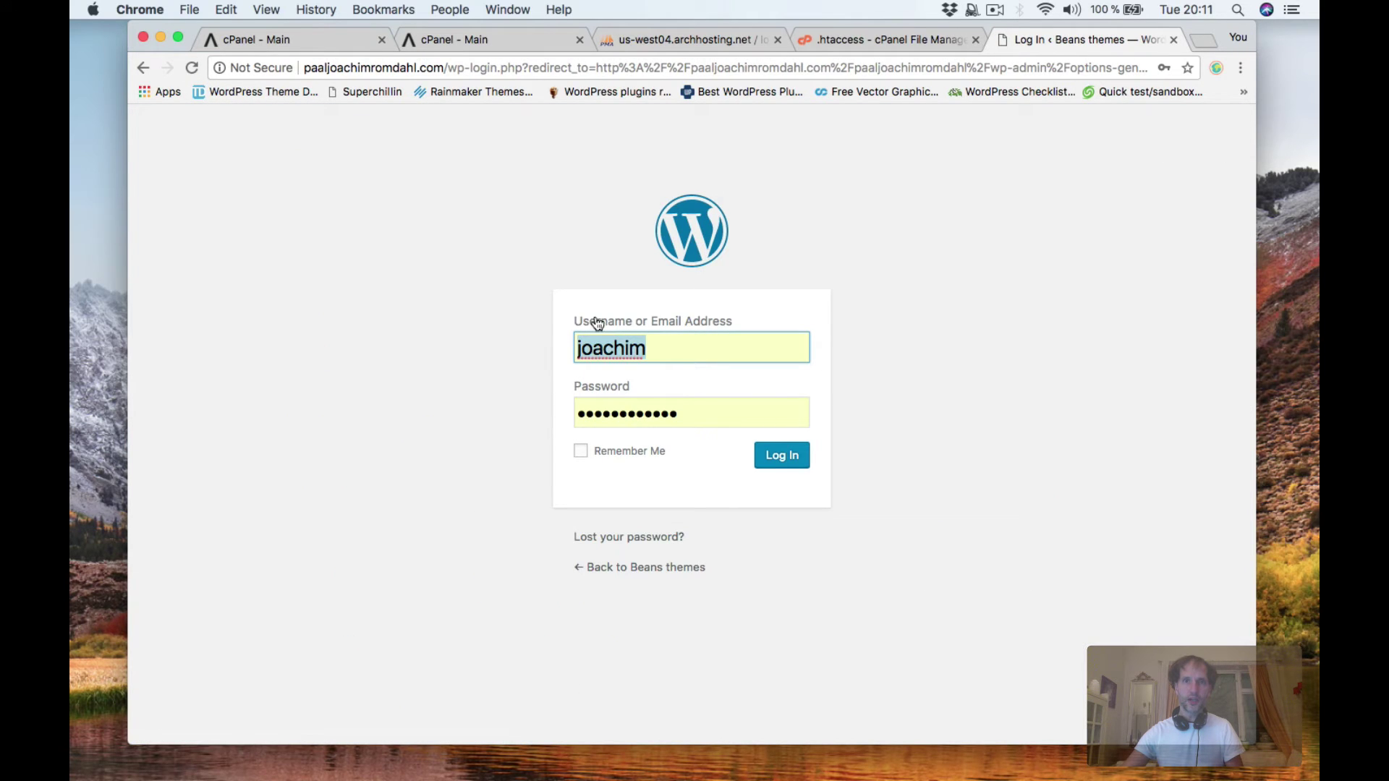
{"action": "key", "text": "Tab"}
{"action": "left_click", "coordinate": [608, 419]}
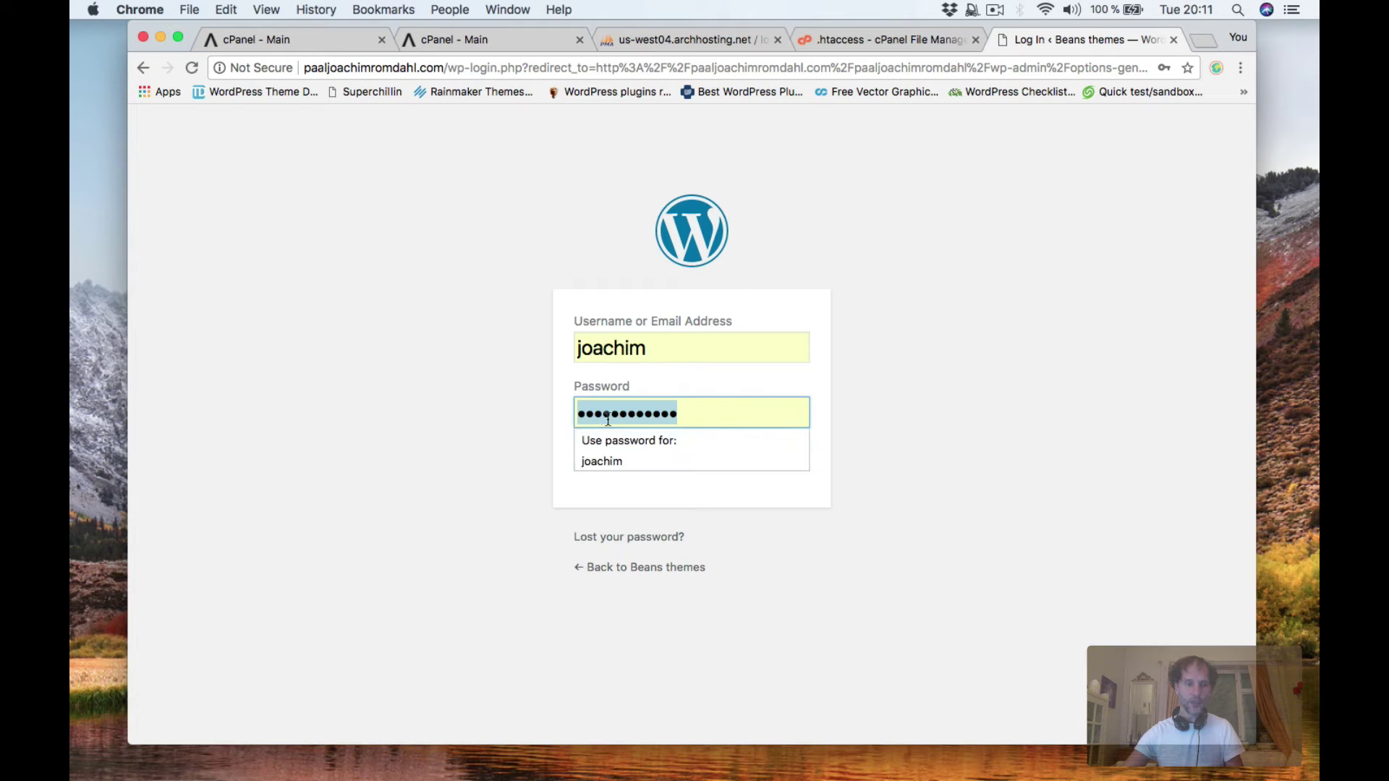
{"action": "type", "text": "p"}
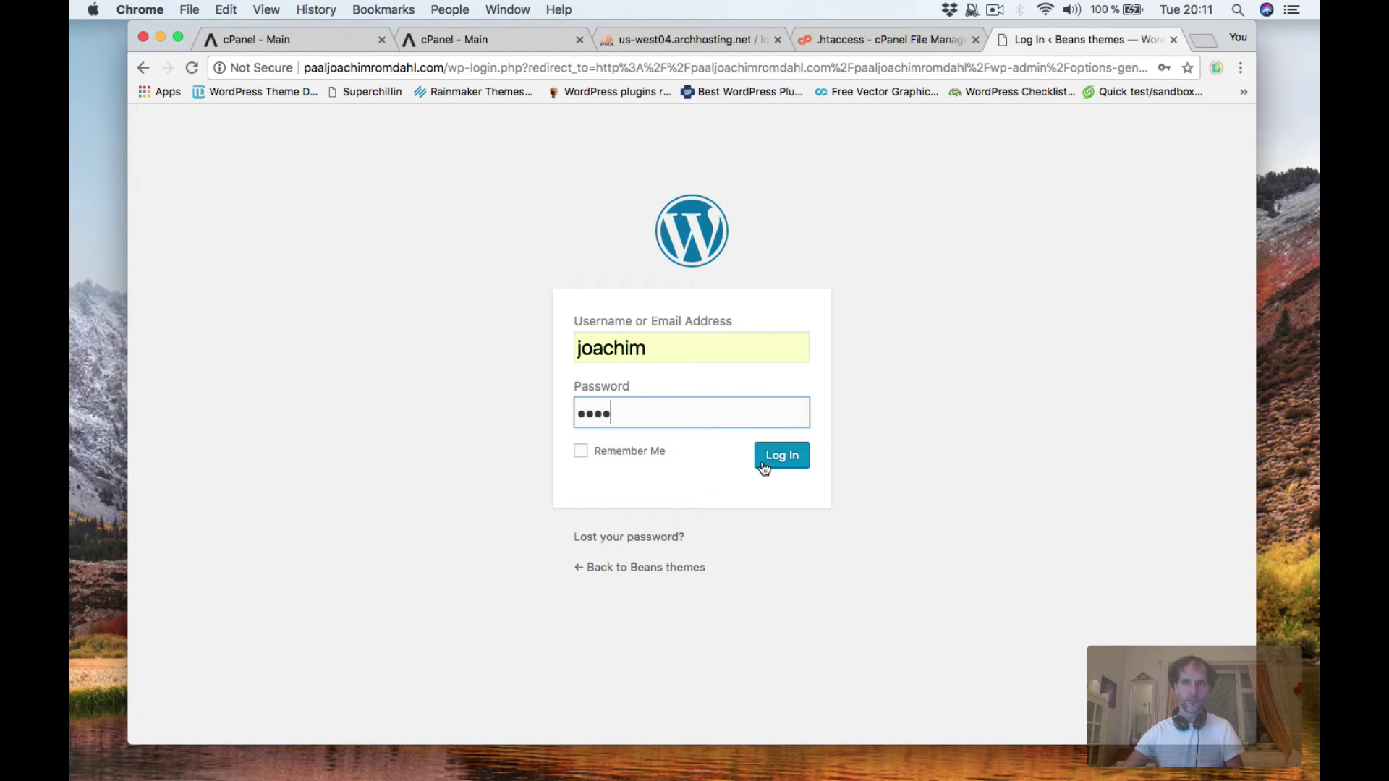
{"action": "left_click", "coordinate": [763, 467]}
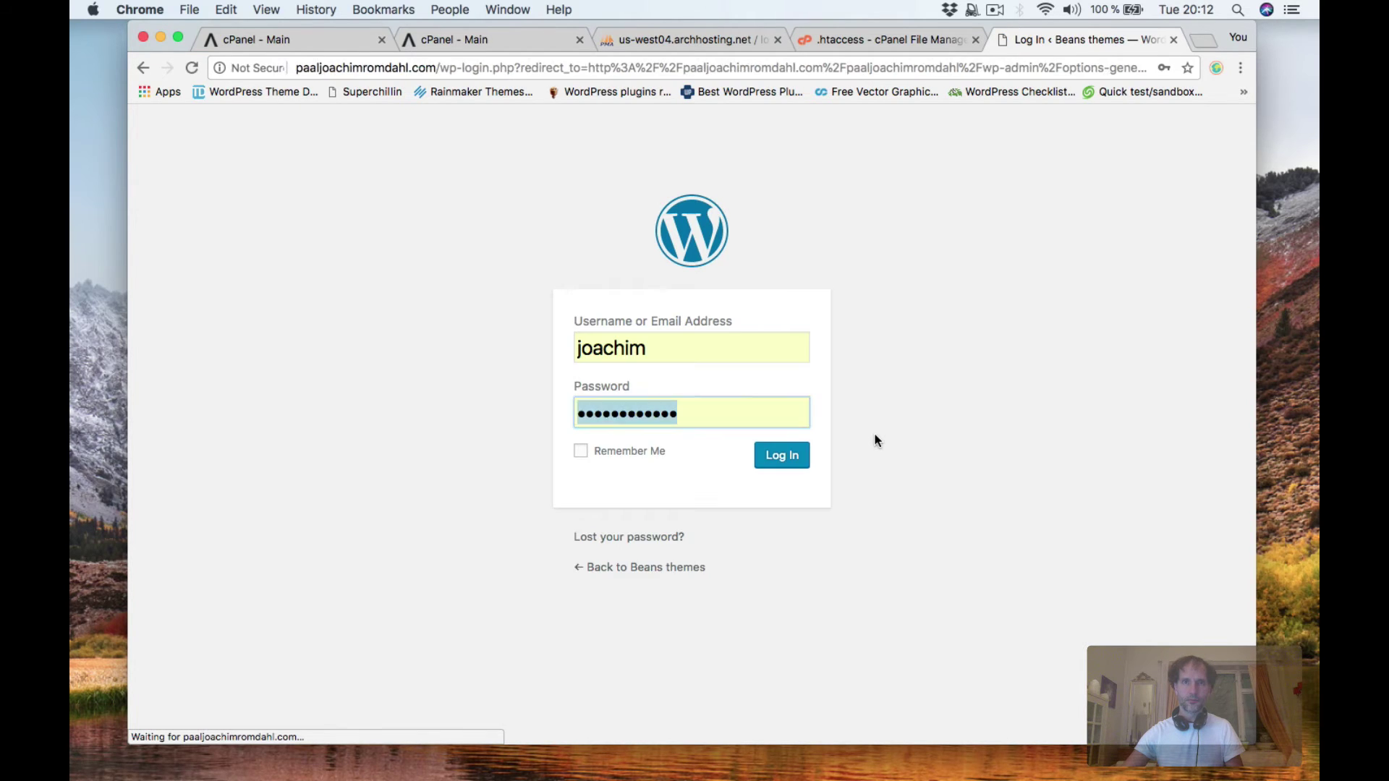
{"action": "type", "text": "pa"}
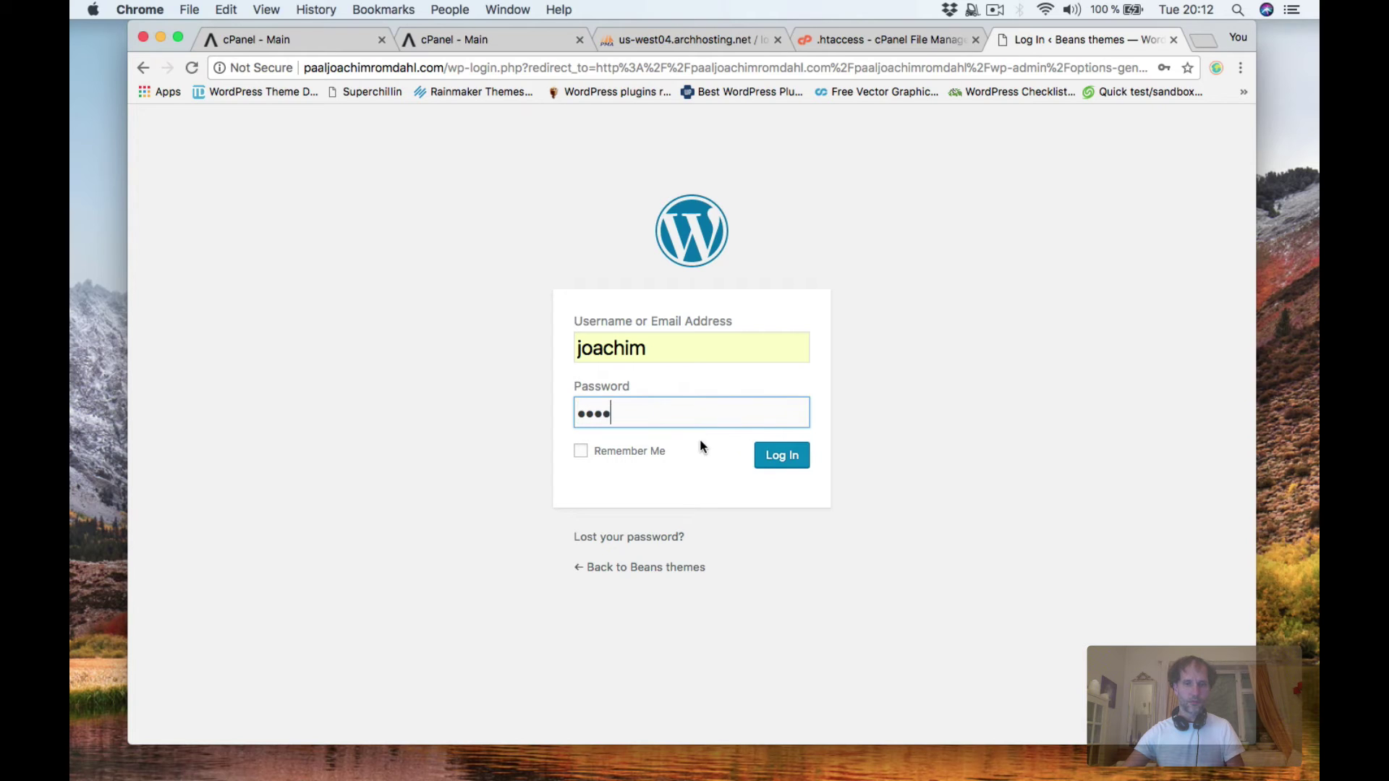
{"action": "left_click", "coordinate": [794, 462]}
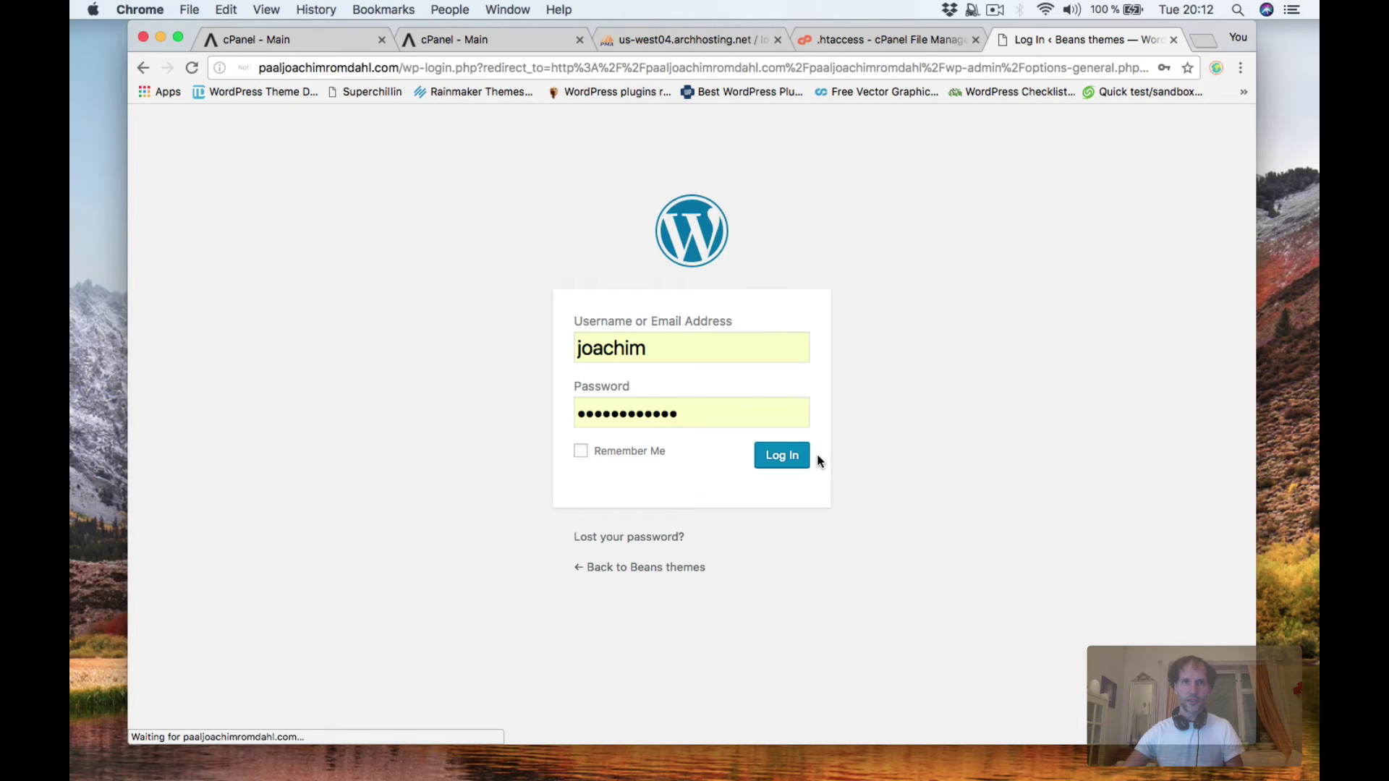
Open DevTools on the login page and run Empty Cache and Hard Reload twice.
{"action": "right_click", "coordinate": [382, 245]}
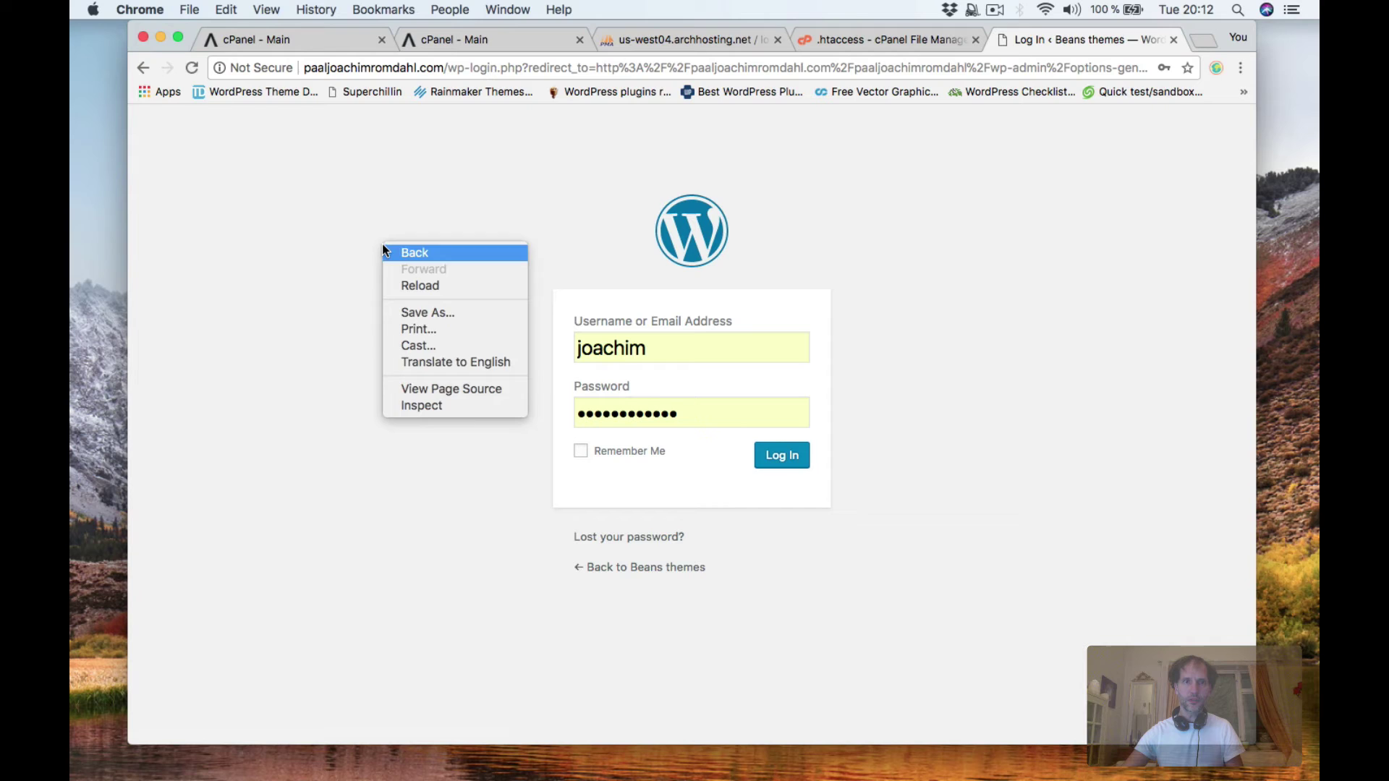
{"action": "left_click", "coordinate": [458, 399]}
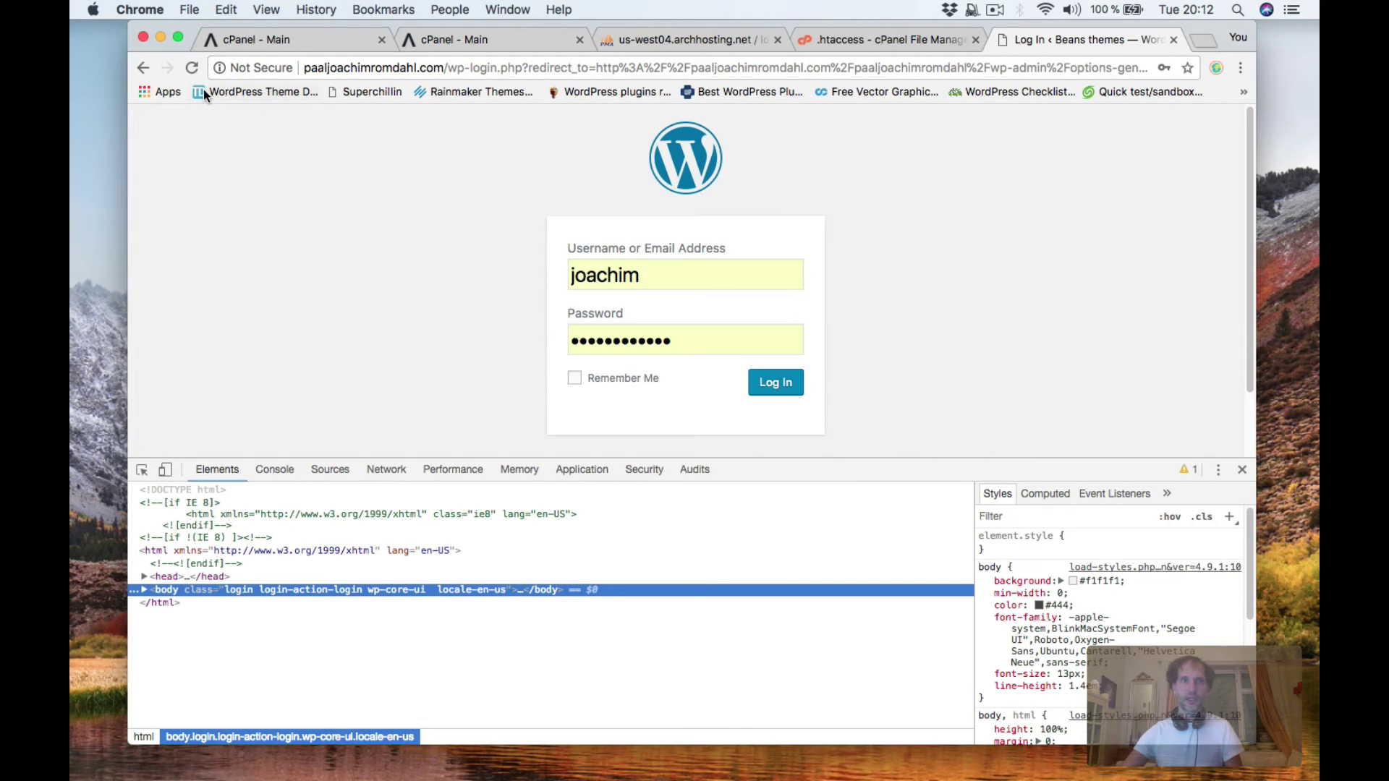
{"action": "right_click", "coordinate": [191, 68]}
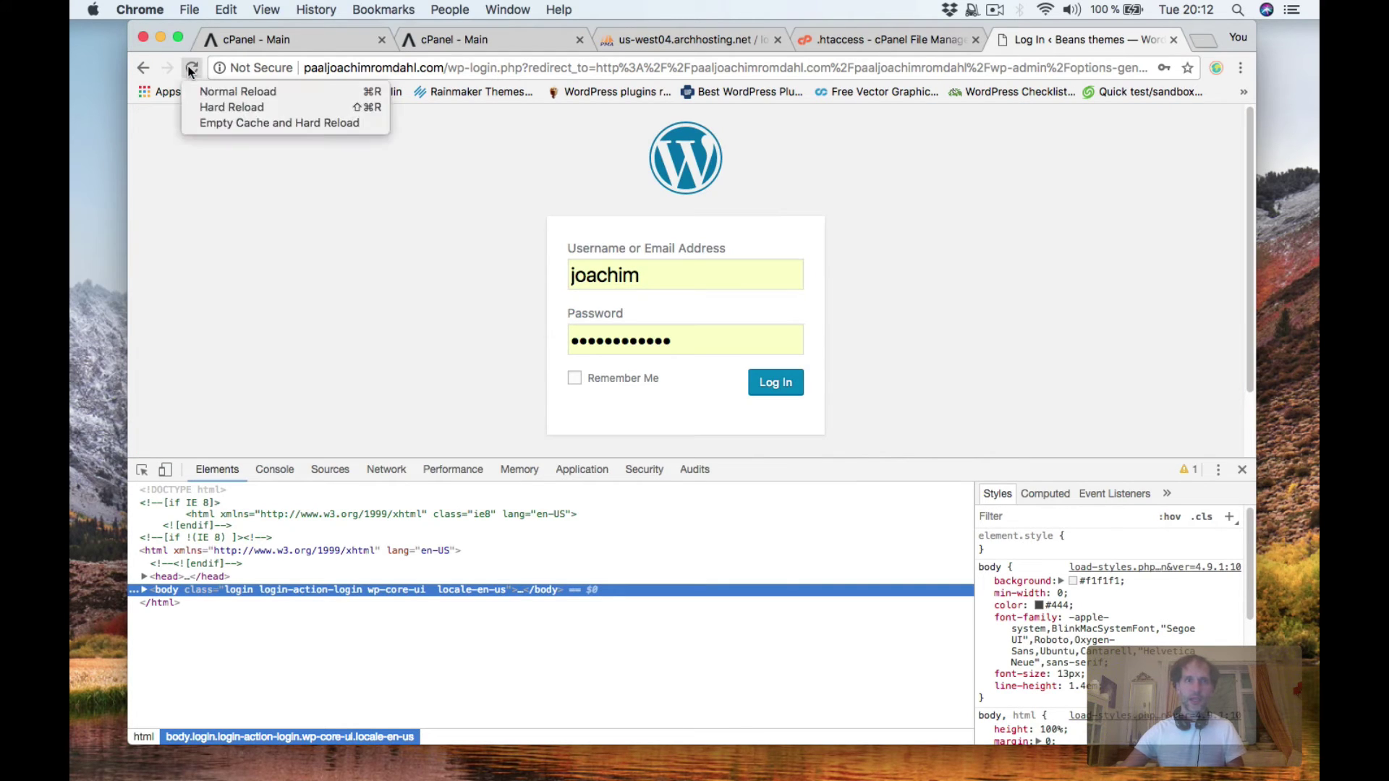
{"action": "left_click", "coordinate": [204, 123]}
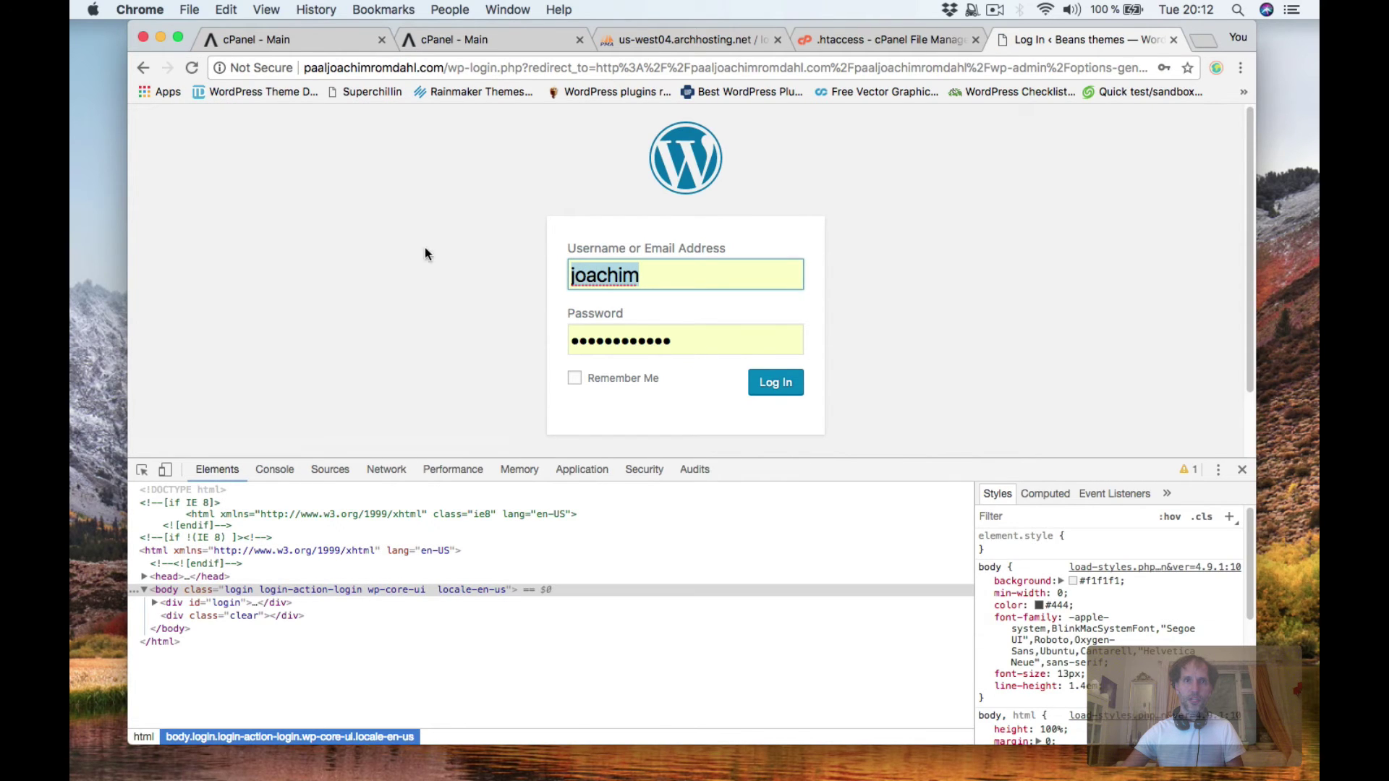
{"action": "right_click", "coordinate": [191, 68]}
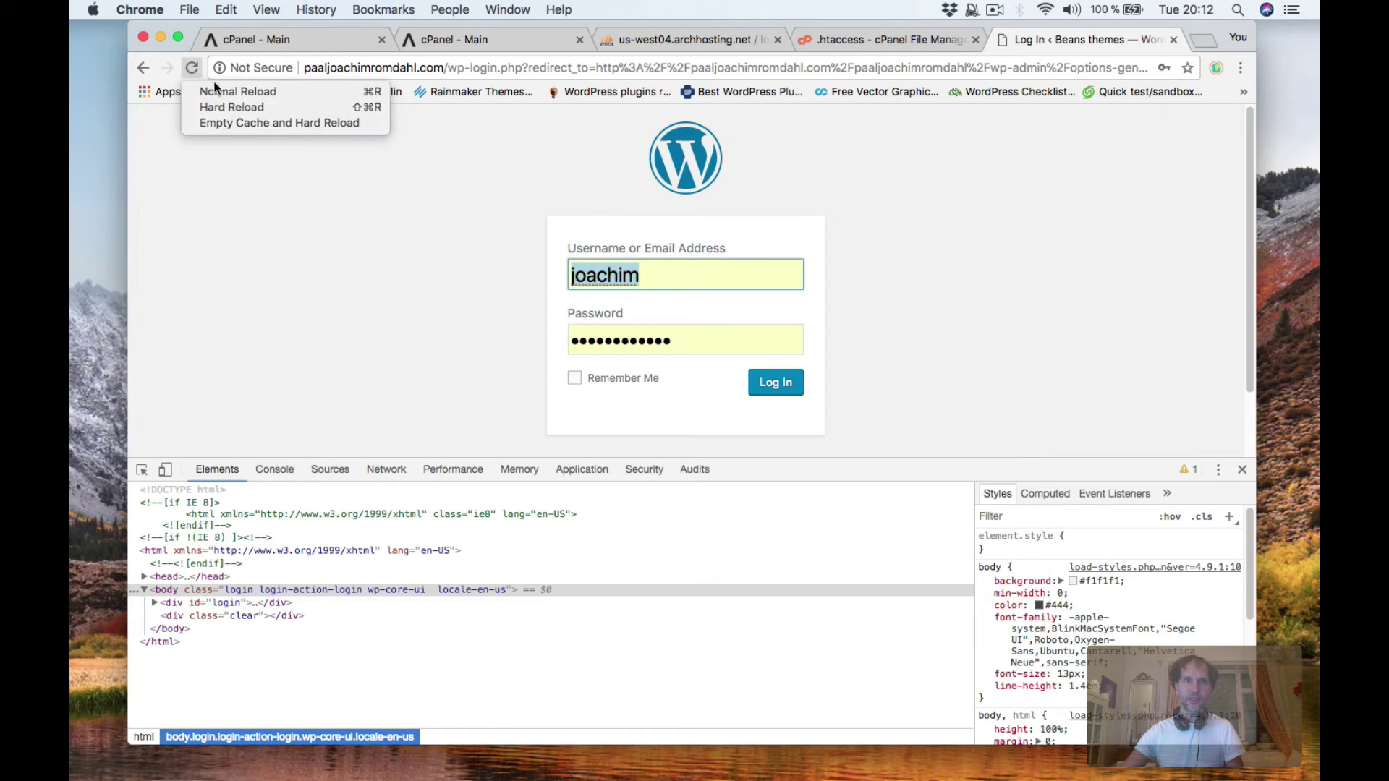
{"action": "left_click", "coordinate": [230, 119]}
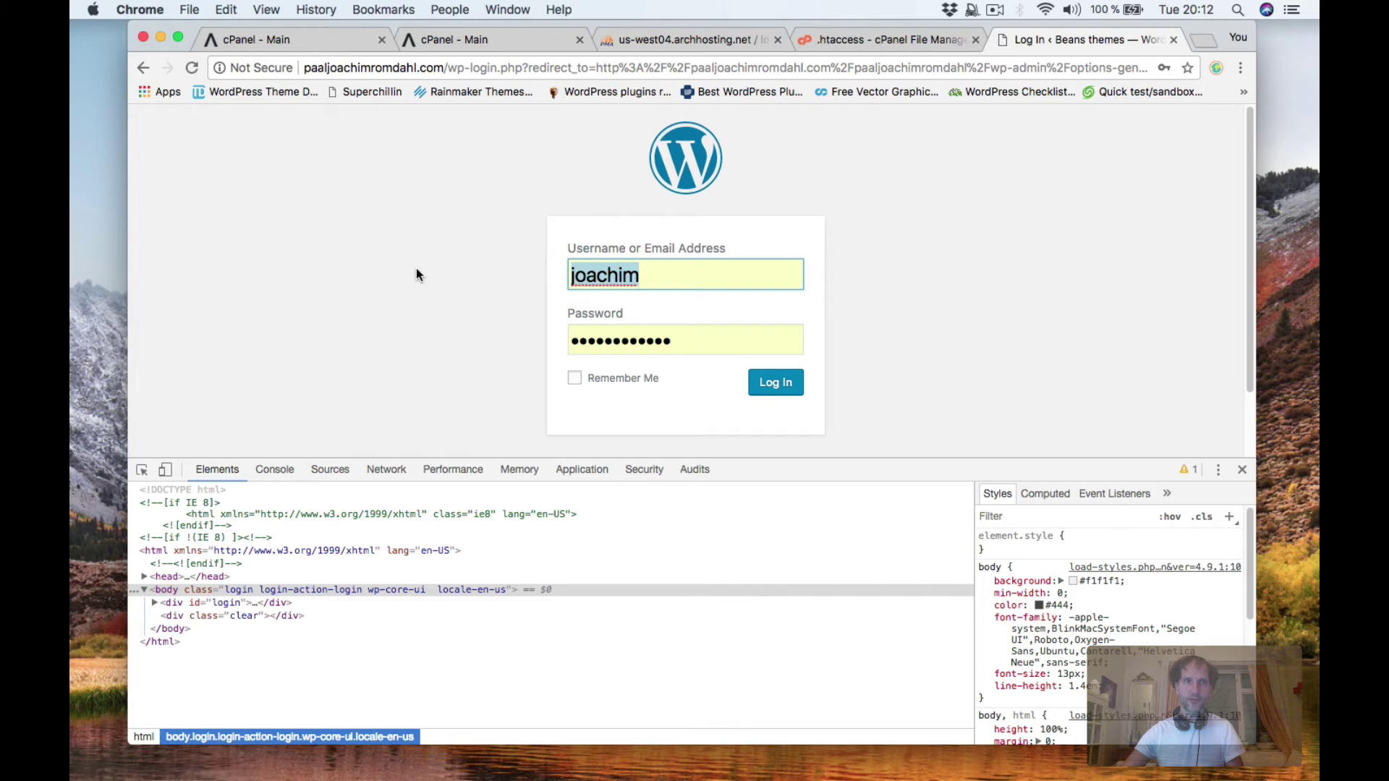
Re-enter the login password and close the developer tools.
{"action": "double_click", "coordinate": [571, 337]}
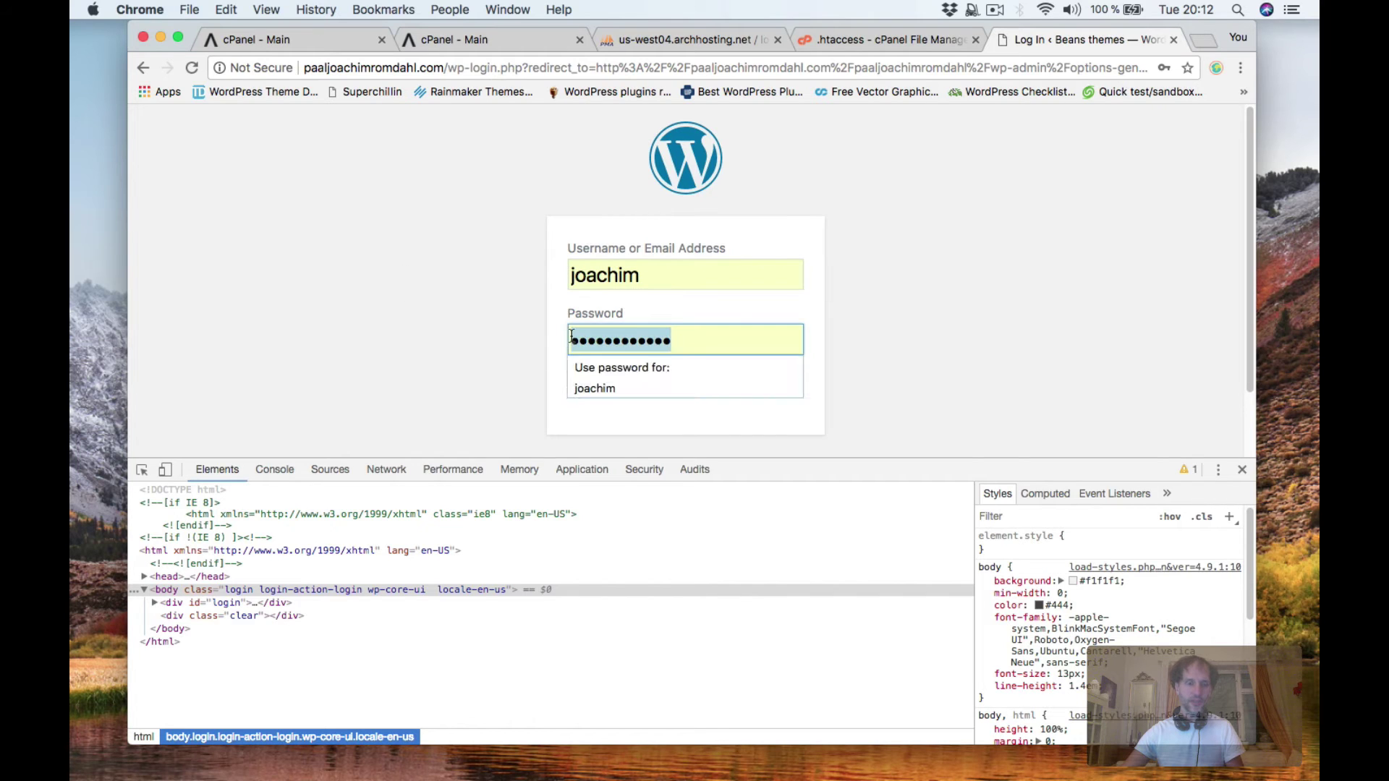
{"action": "type", "text": "••••"}
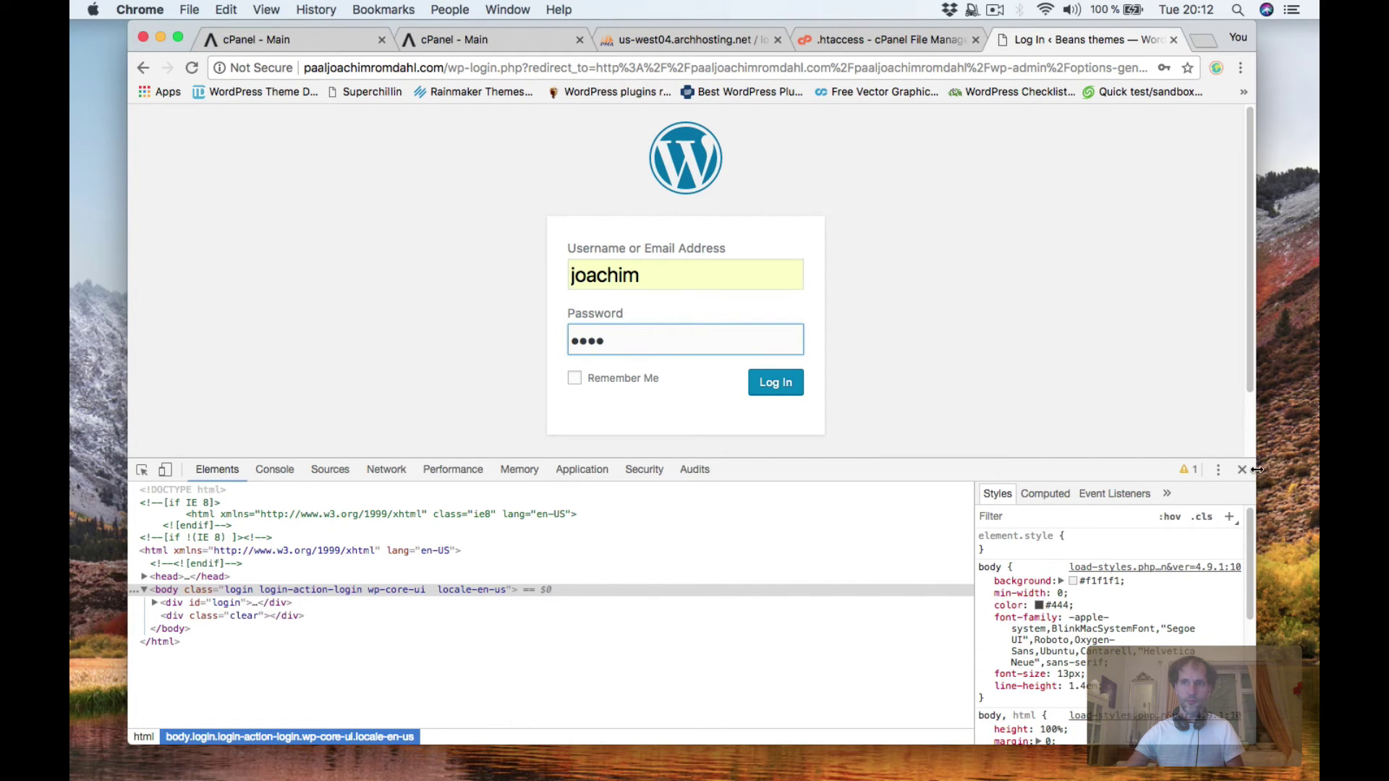
{"action": "left_click", "coordinate": [1242, 469]}
{"action": "left_click", "coordinate": [793, 460]}
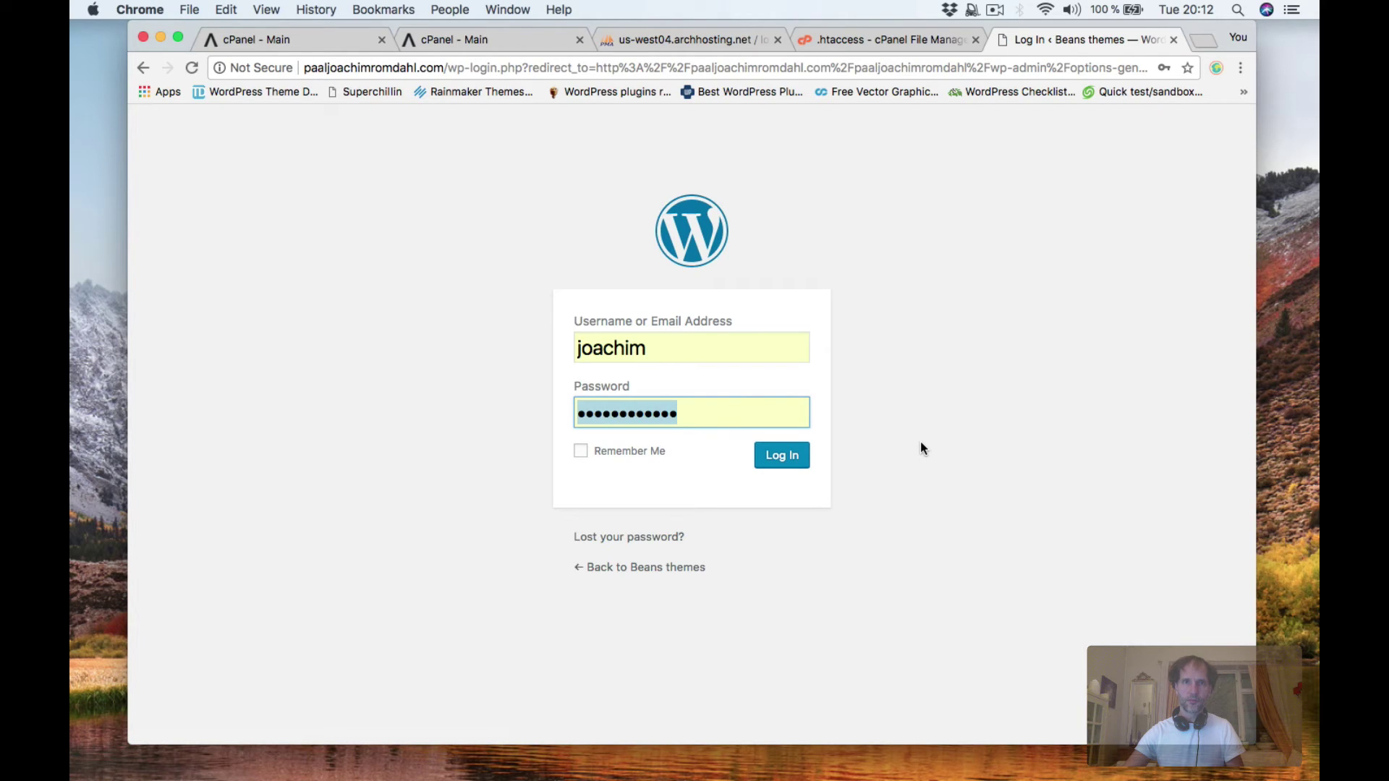
{"action": "type", "text": "•"}
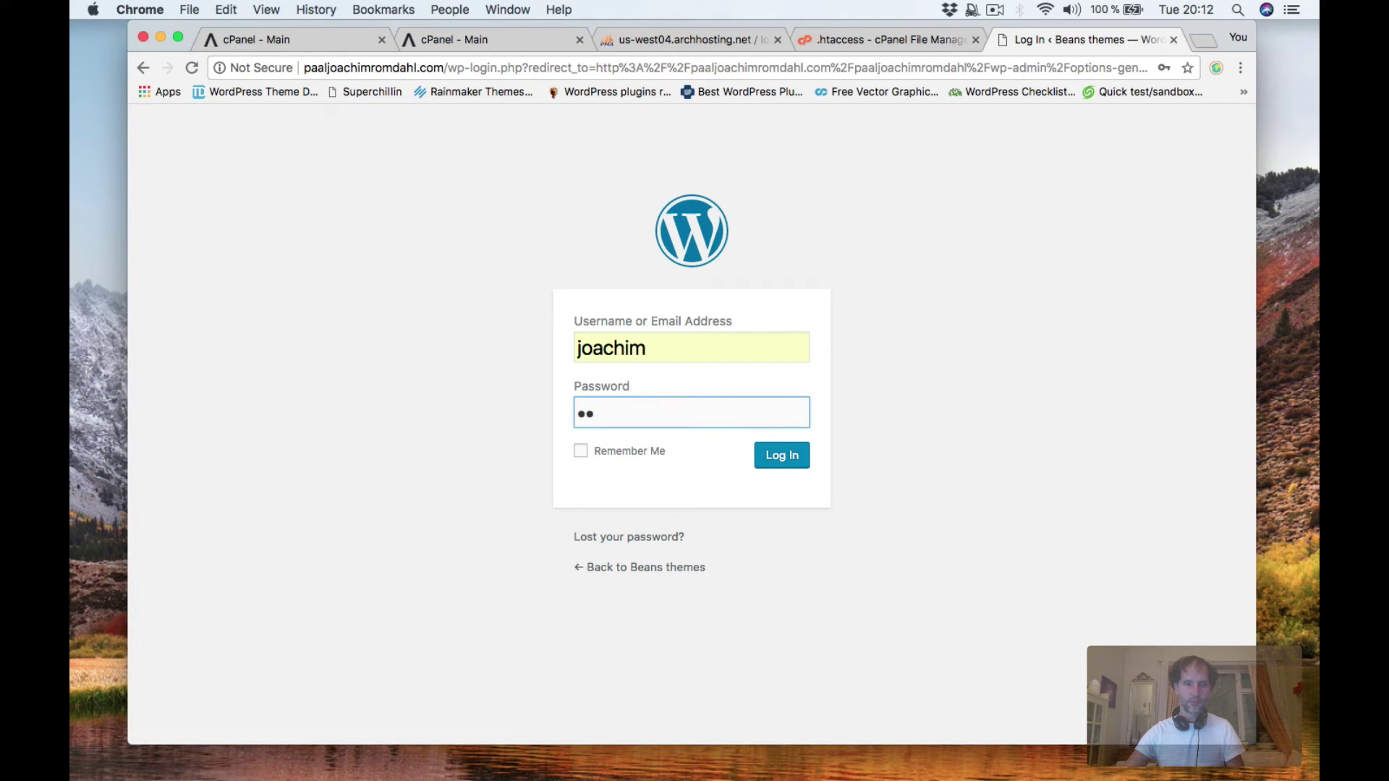
{"action": "left_click", "coordinate": [796, 459]}
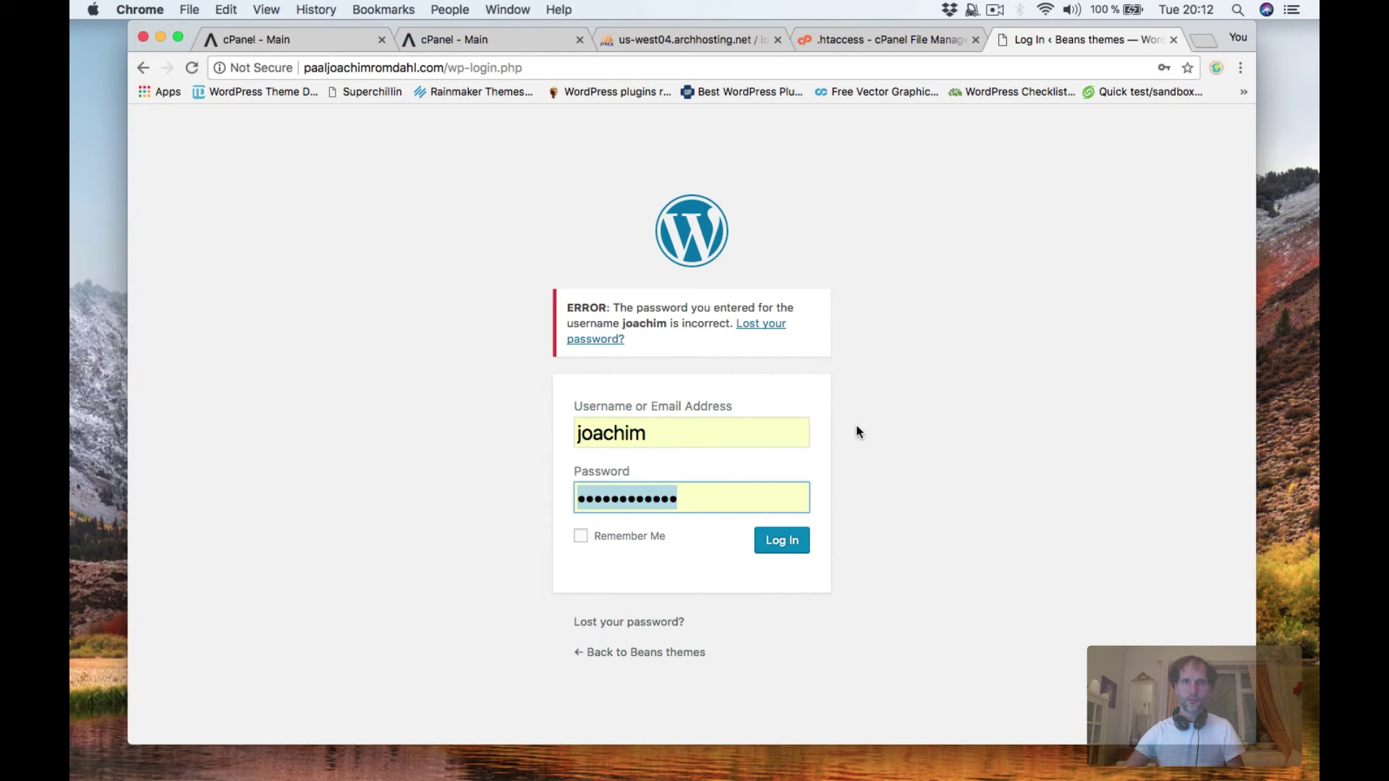
{"action": "type", "text": "•"}
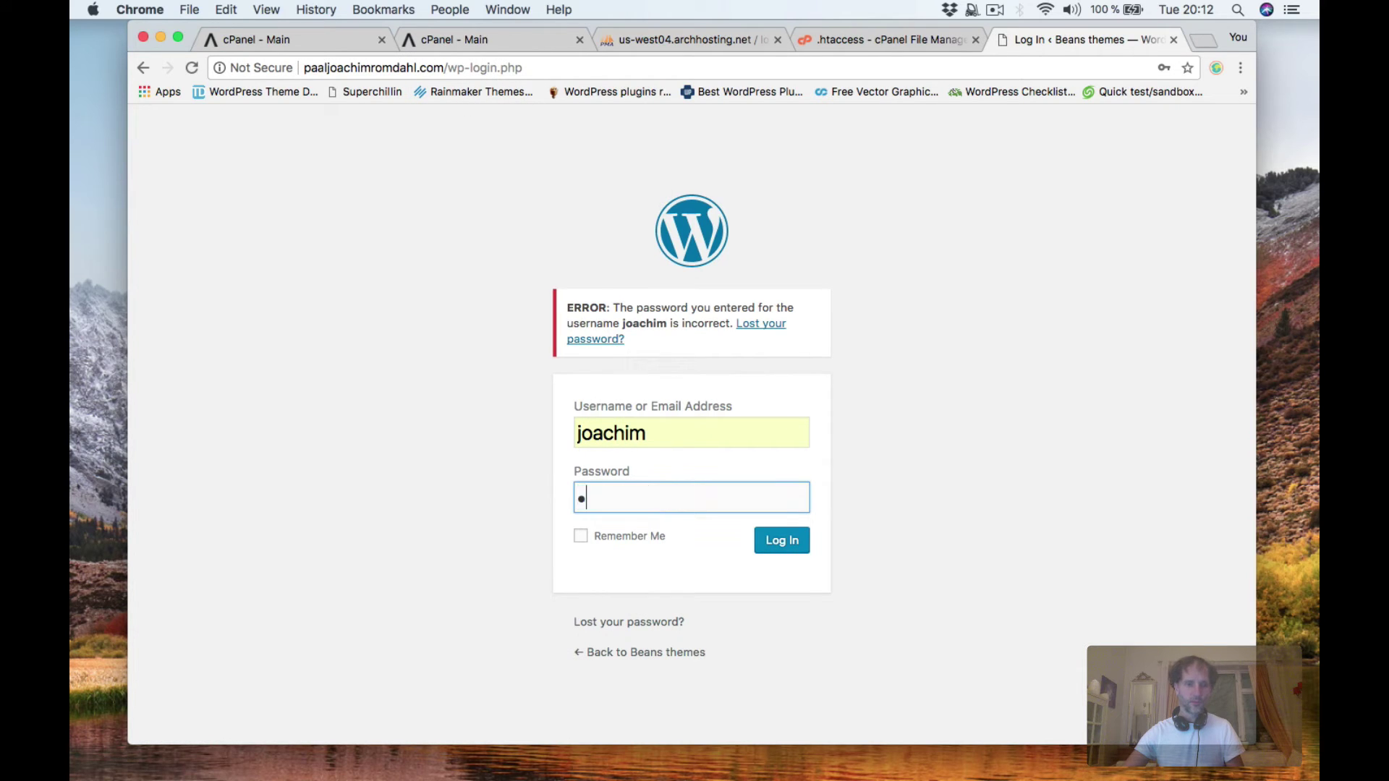
{"action": "type", "text": "•••"}
{"action": "left_click", "coordinate": [784, 541]}
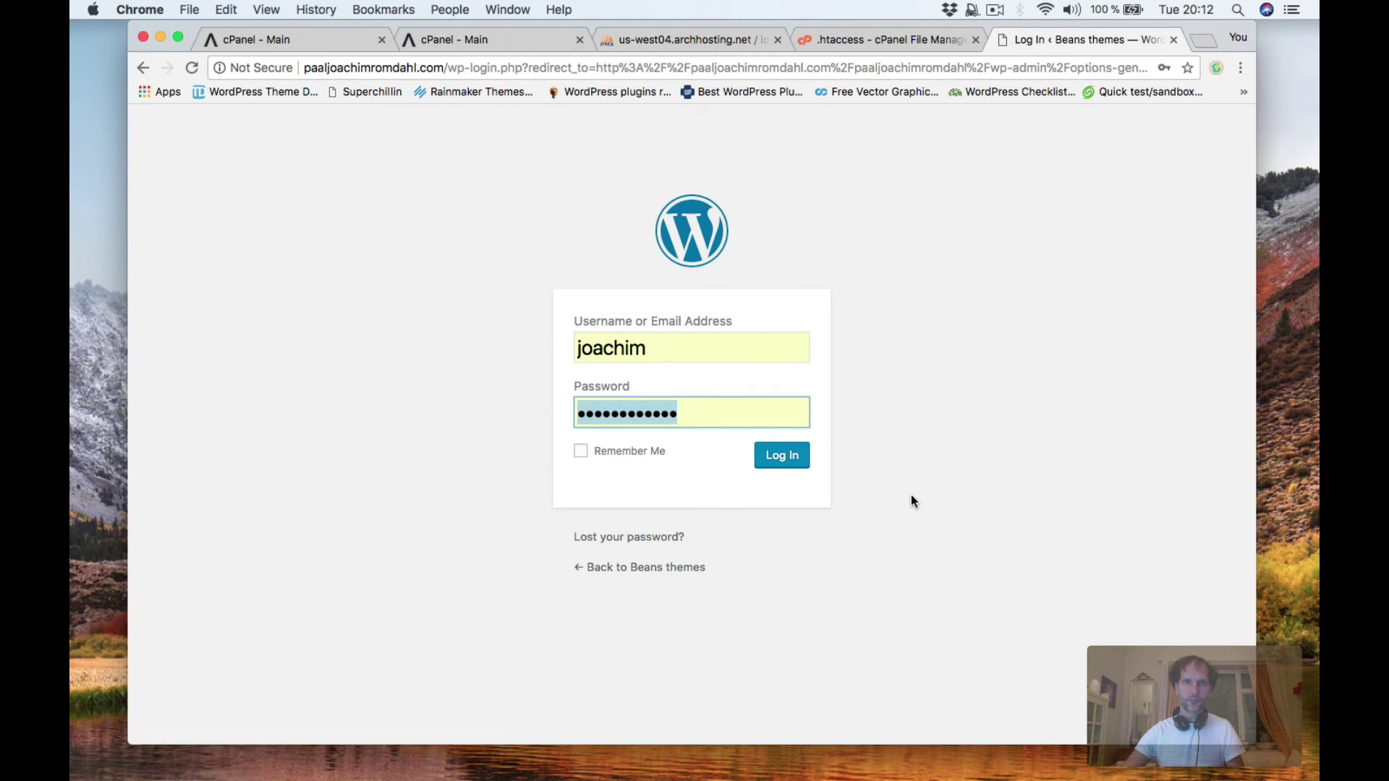
{"action": "type", "text": "••••"}
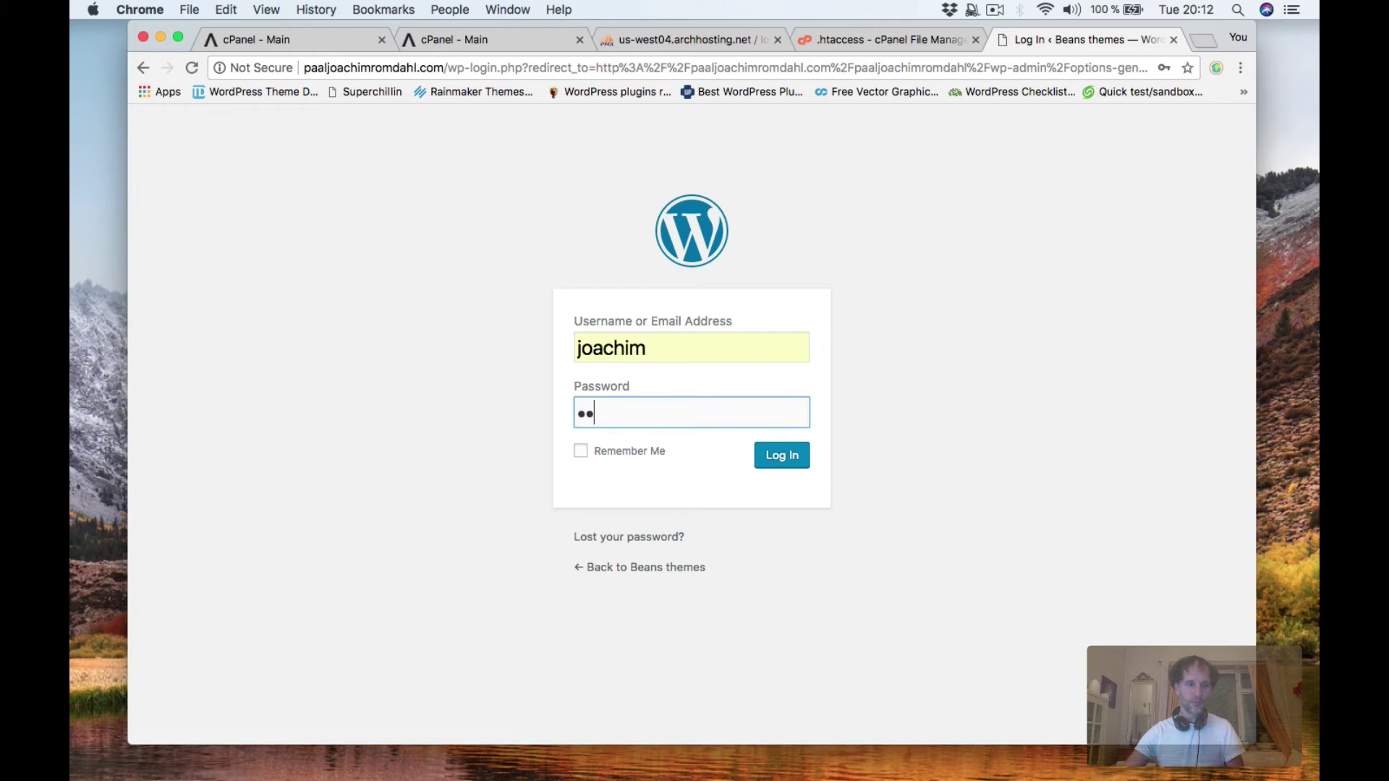
{"action": "left_click", "coordinate": [791, 463]}
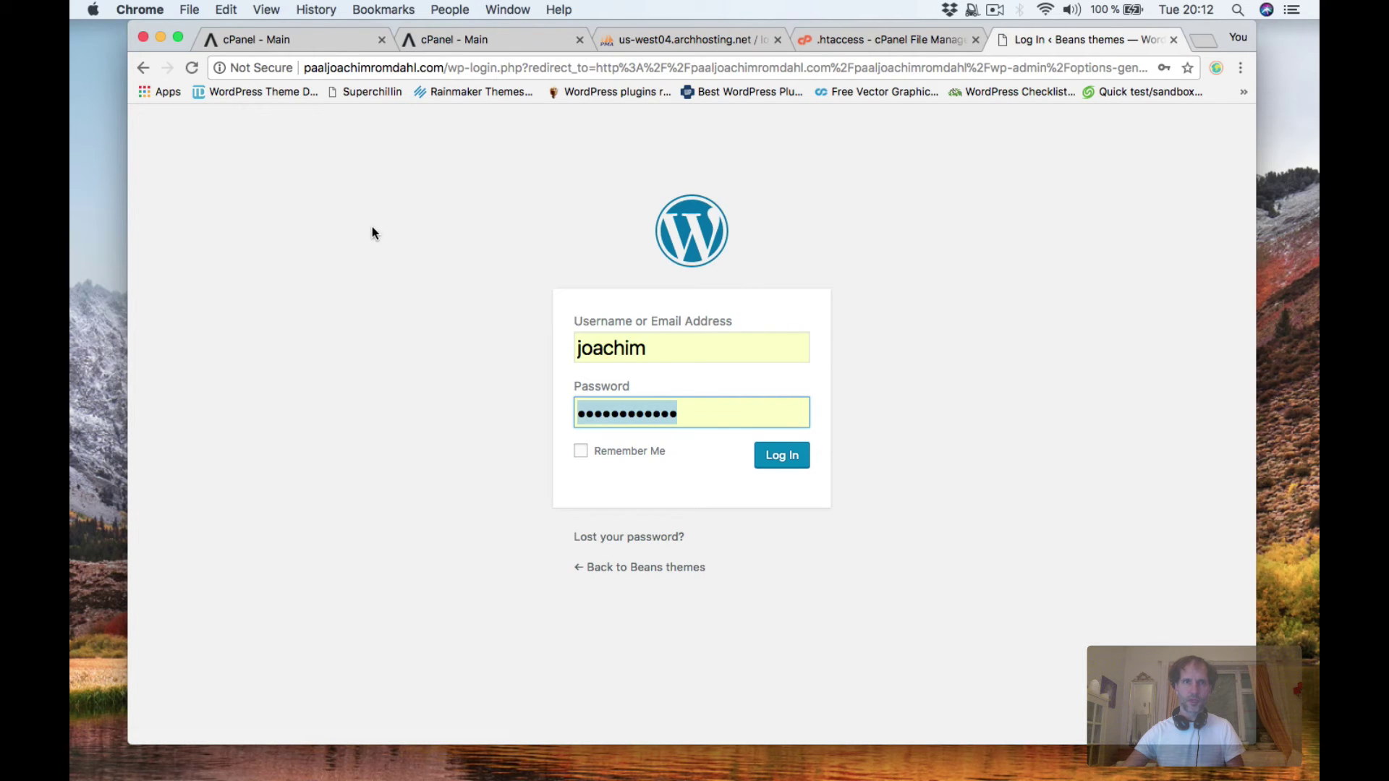
Strip /wp-login.php from the address and load the site at the bare domain.
{"action": "left_click_drag", "start_coordinate": [446, 68], "coordinate": [1092, 276]}
{"action": "key", "text": "BackSpace"}
{"action": "key", "text": "Return"}
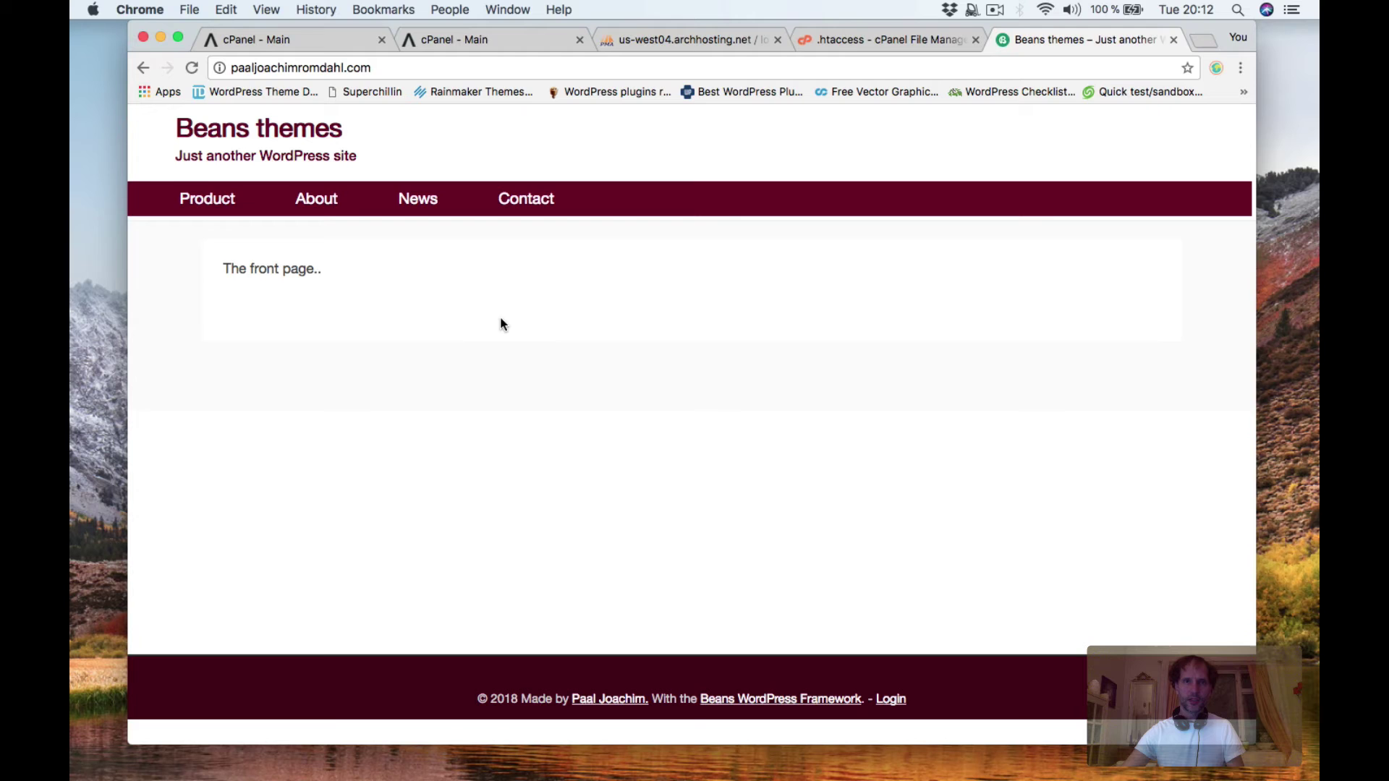
Check the Product, About, News and Contact pages, then return to the front page.
{"action": "left_click", "coordinate": [217, 201]}
{"action": "left_click", "coordinate": [313, 205]}
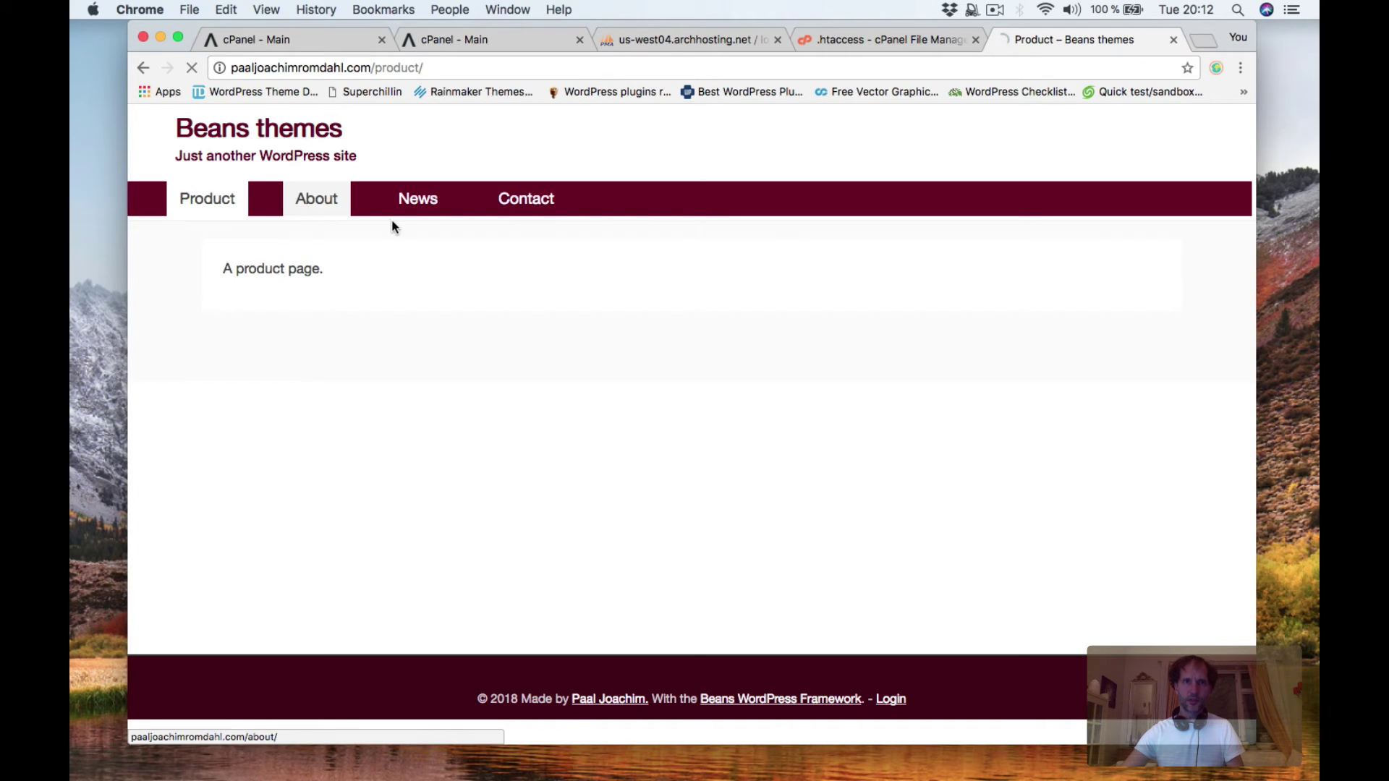
{"action": "left_click", "coordinate": [427, 204]}
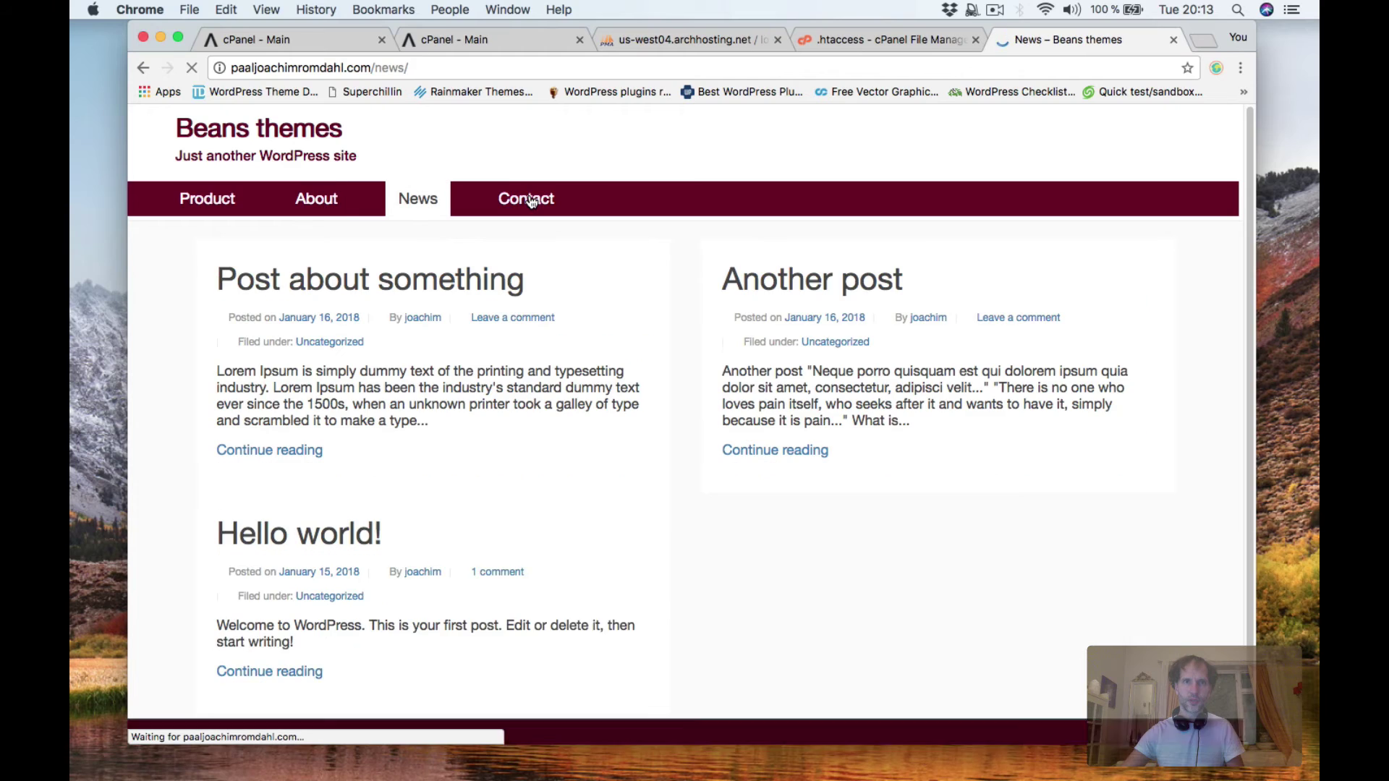
{"action": "left_click", "coordinate": [527, 199]}
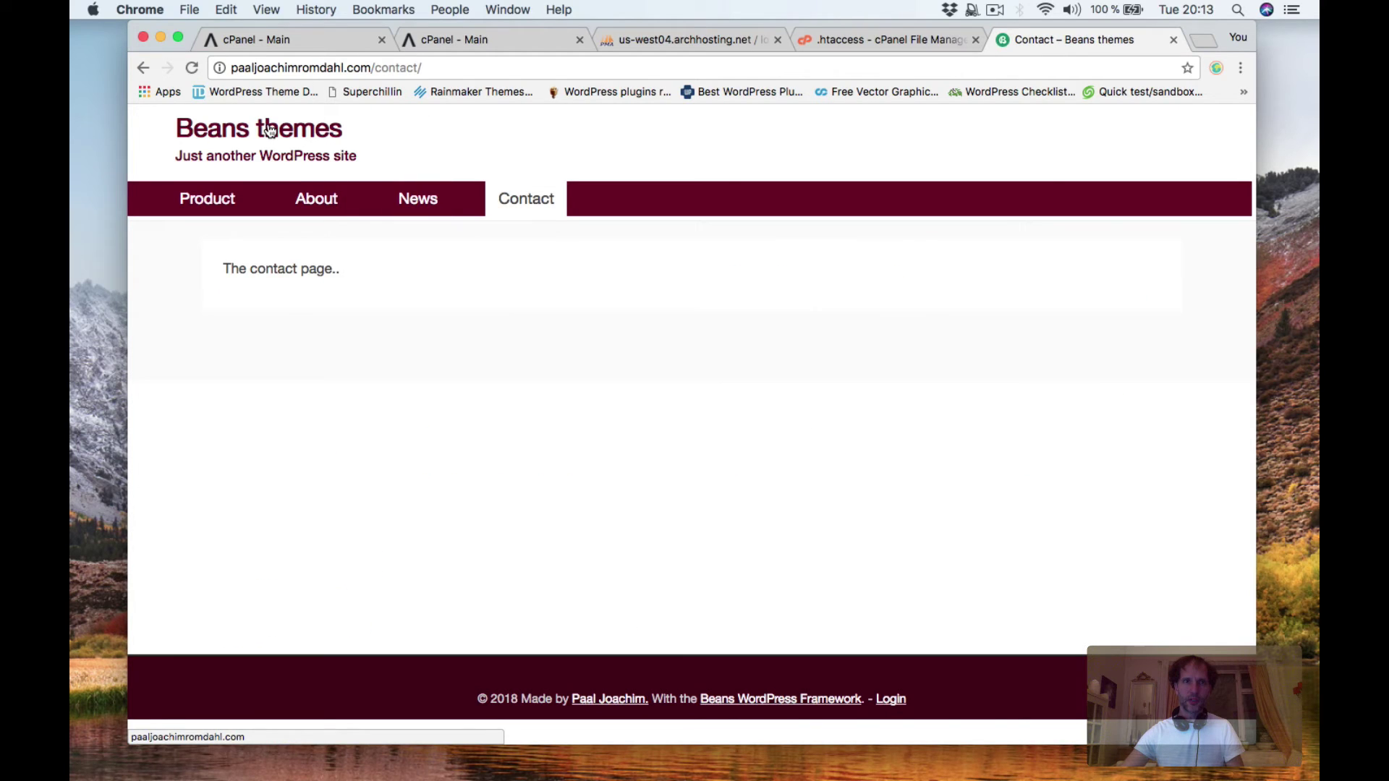
{"action": "left_click", "coordinate": [272, 130]}
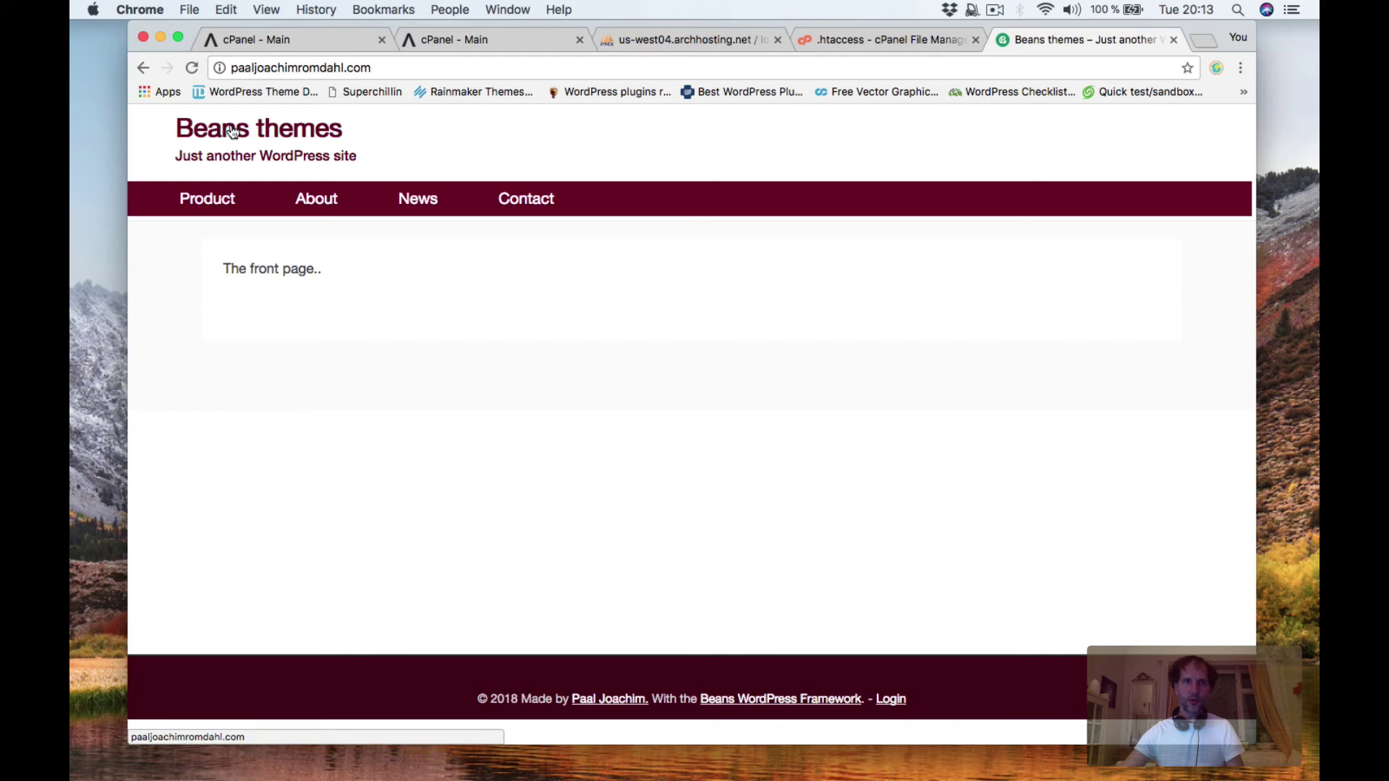
Go to /wp-admin and submit the login with a retyped password.
{"action": "left_click", "coordinate": [389, 68]}
{"action": "left_click", "coordinate": [403, 67]}
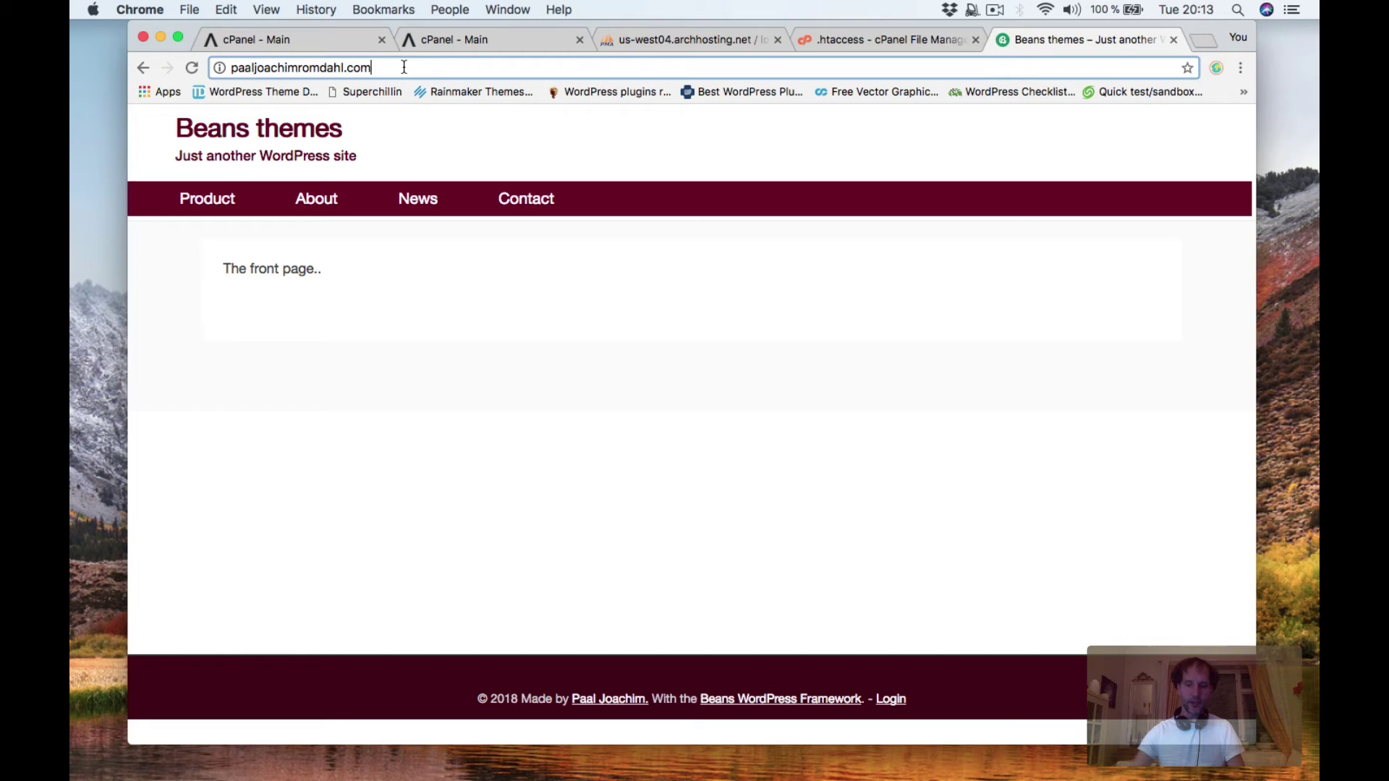
{"action": "type", "text": "/wp-ad"}
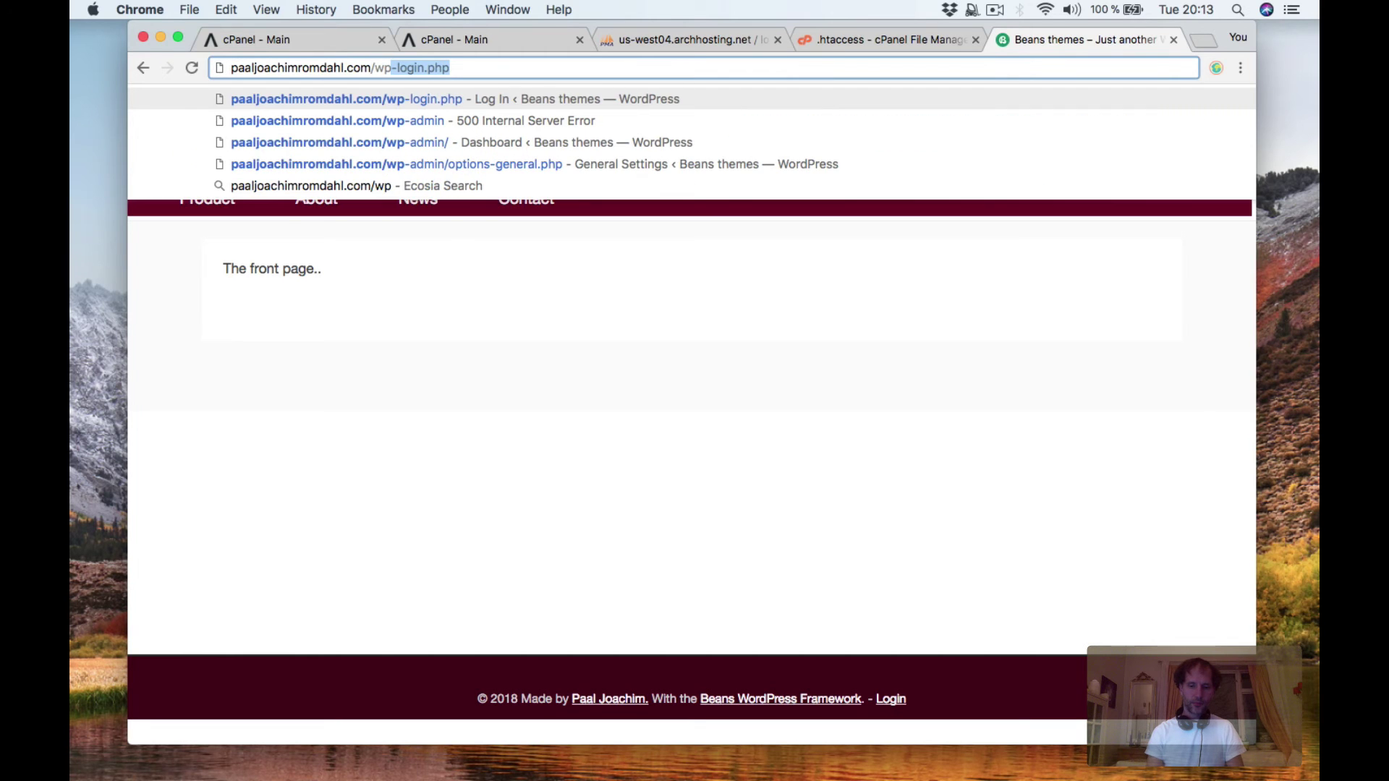
{"action": "type", "text": "min"}
{"action": "key", "text": "Return"}
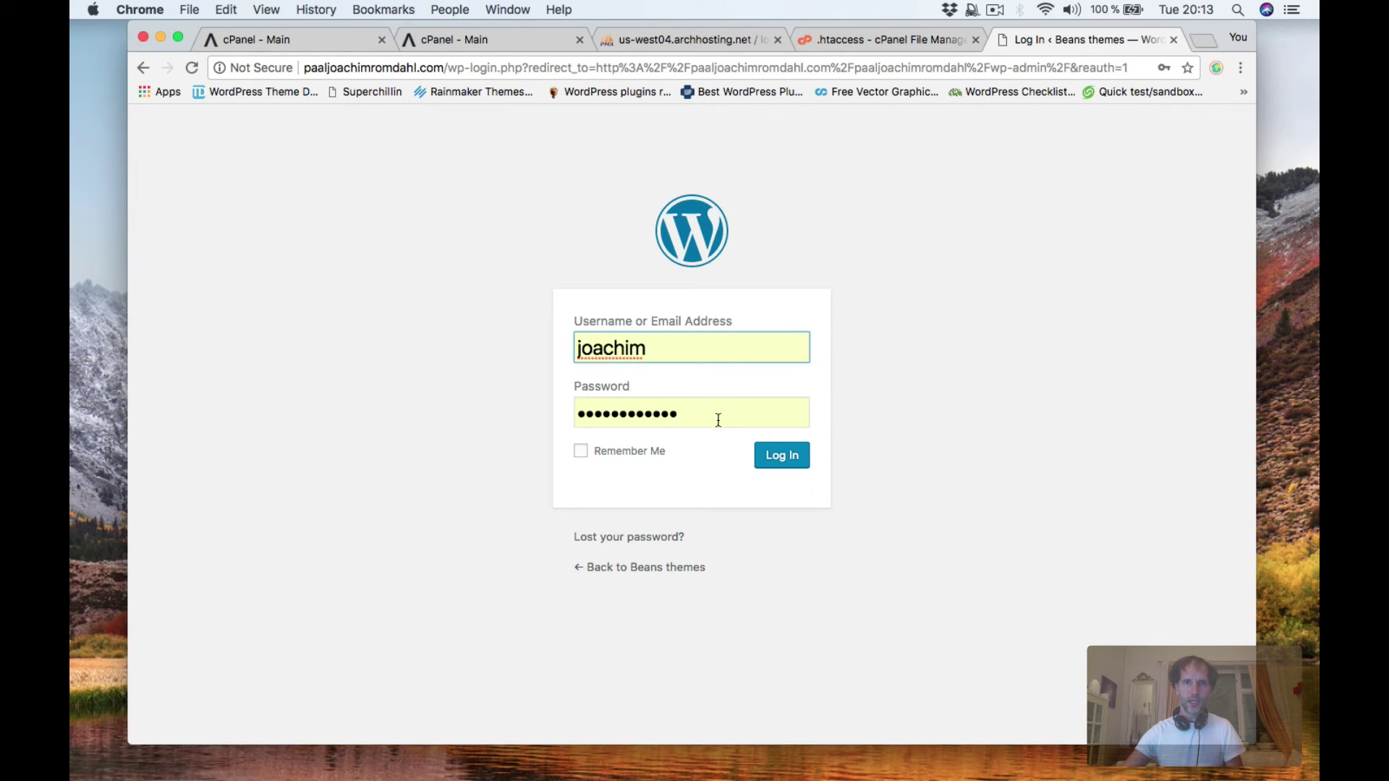
{"action": "left_click", "coordinate": [718, 418]}
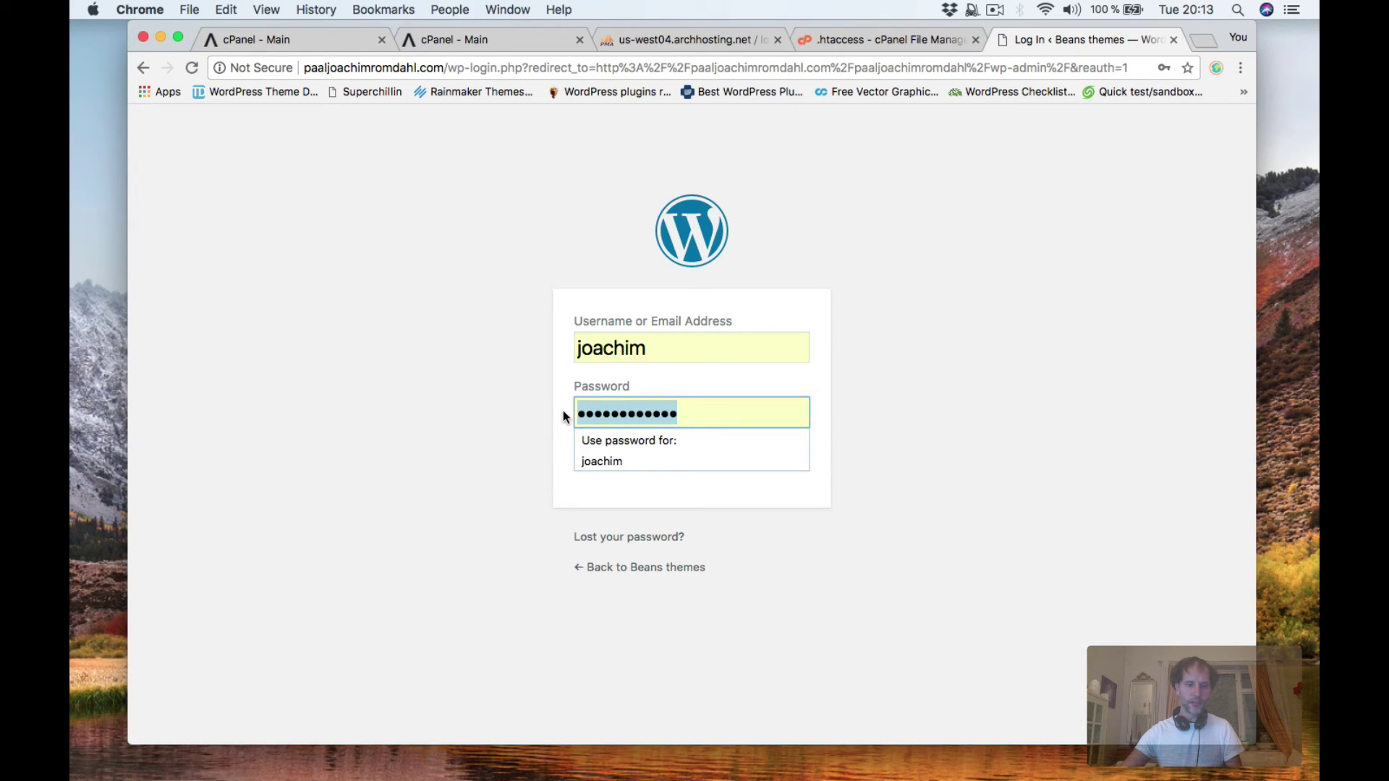
{"action": "key", "text": "Escape"}
{"action": "type", "text": "••"}
{"action": "left_click", "coordinate": [762, 454]}
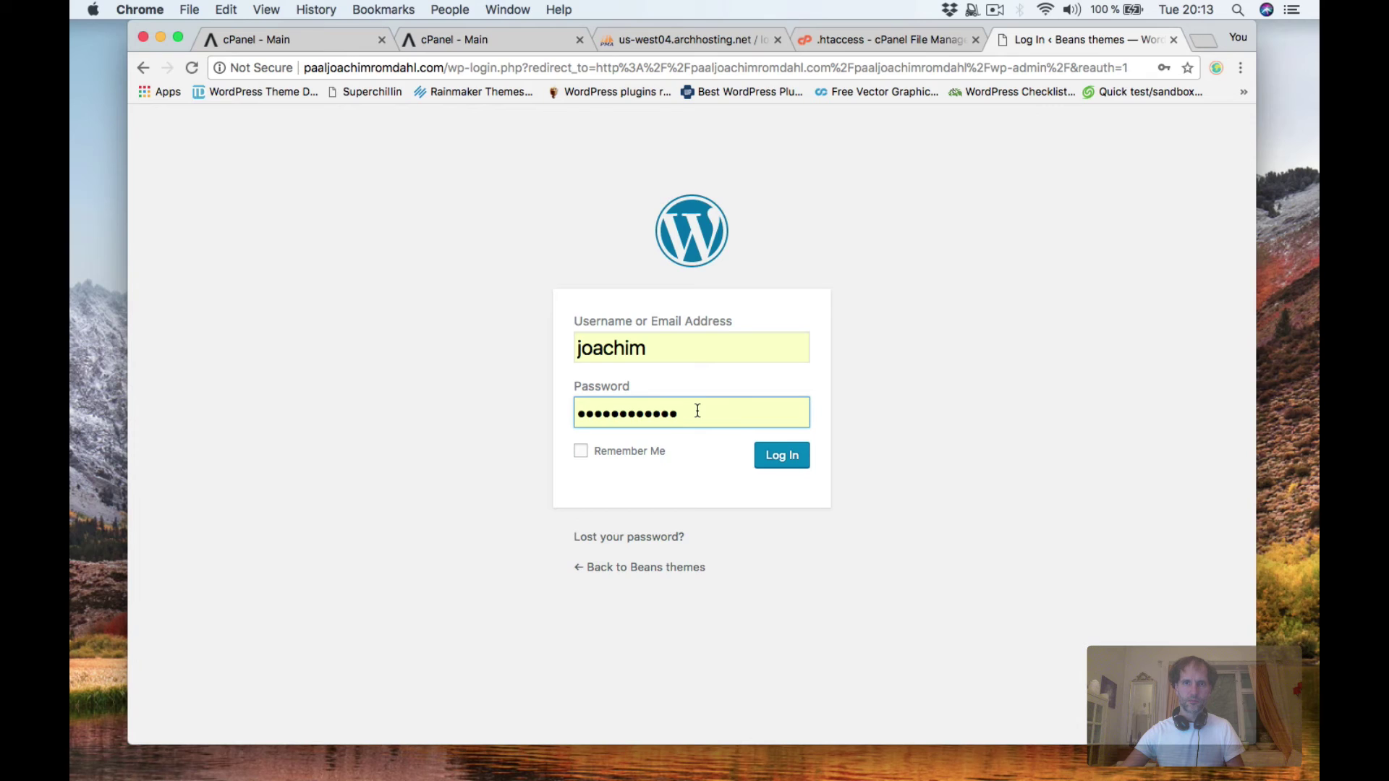
Retype the password over the autofilled one and retry the login twice more.
{"action": "left_click_drag", "start_coordinate": [697, 406], "coordinate": [554, 408]}
{"action": "key", "text": "Escape"}
{"action": "type", "text": "••••"}
{"action": "left_click", "coordinate": [795, 467]}
{"action": "left_click_drag", "start_coordinate": [681, 412], "coordinate": [573, 416]}
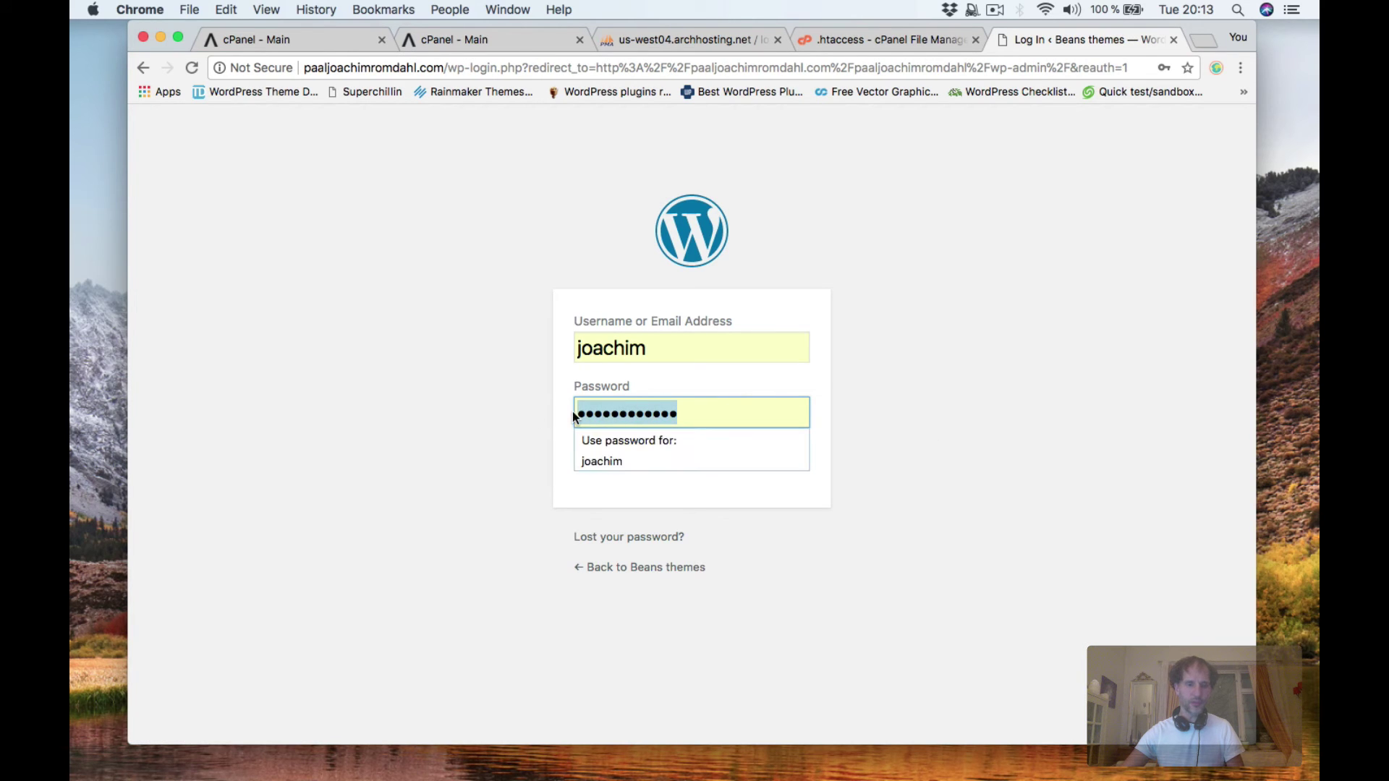
{"action": "type", "text": "****"}
{"action": "left_click", "coordinate": [791, 457]}
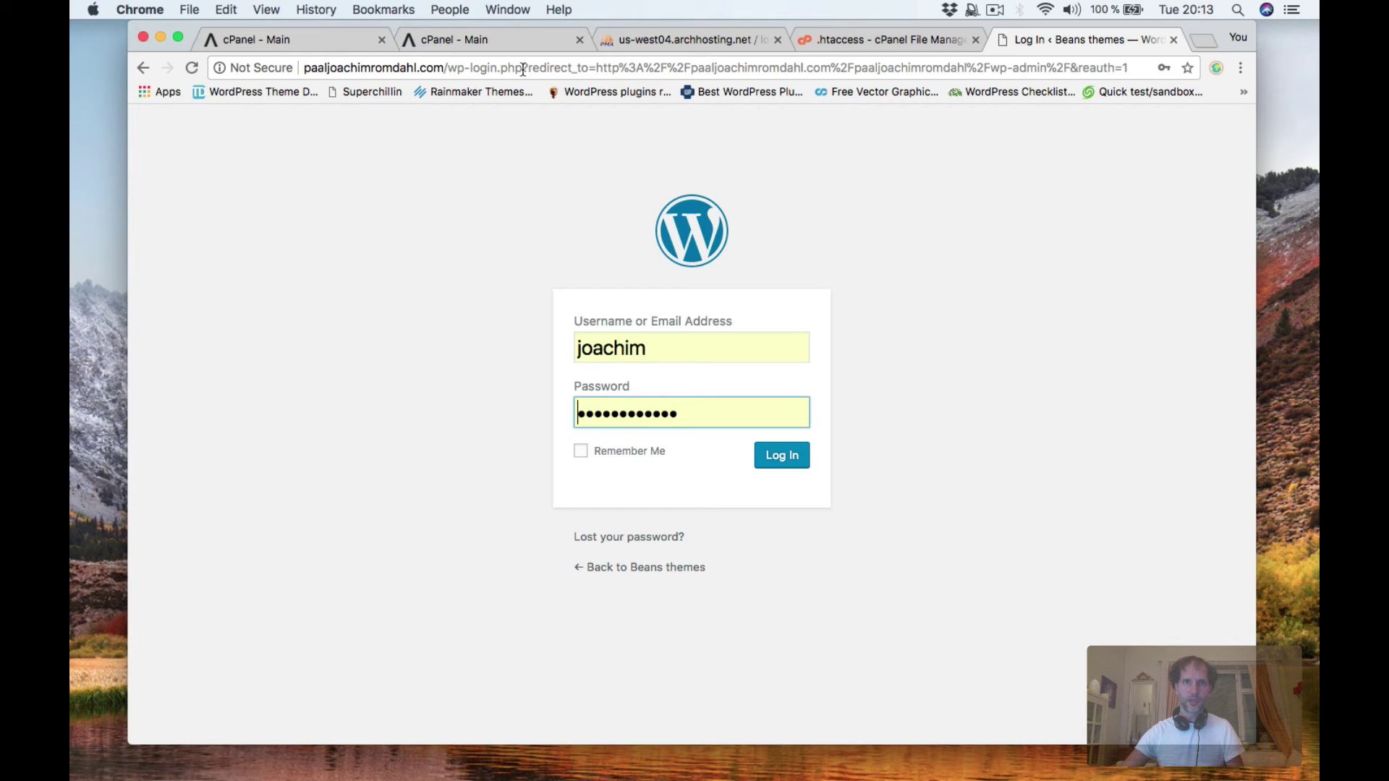
Reload the /wp-admin address and log in once more with the retyped password.
{"action": "left_click_drag", "start_coordinate": [443, 69], "coordinate": [1261, 64]}
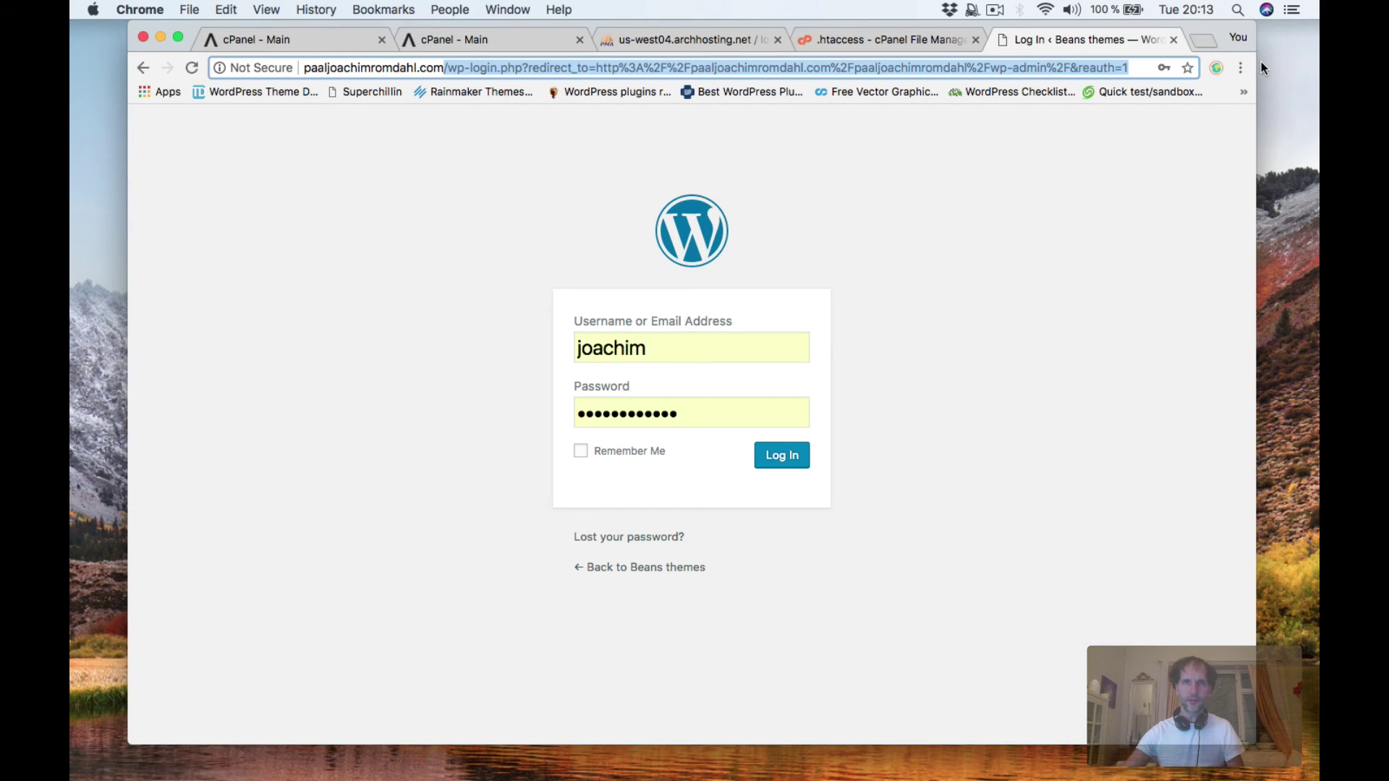
{"action": "type", "text": "/wp"}
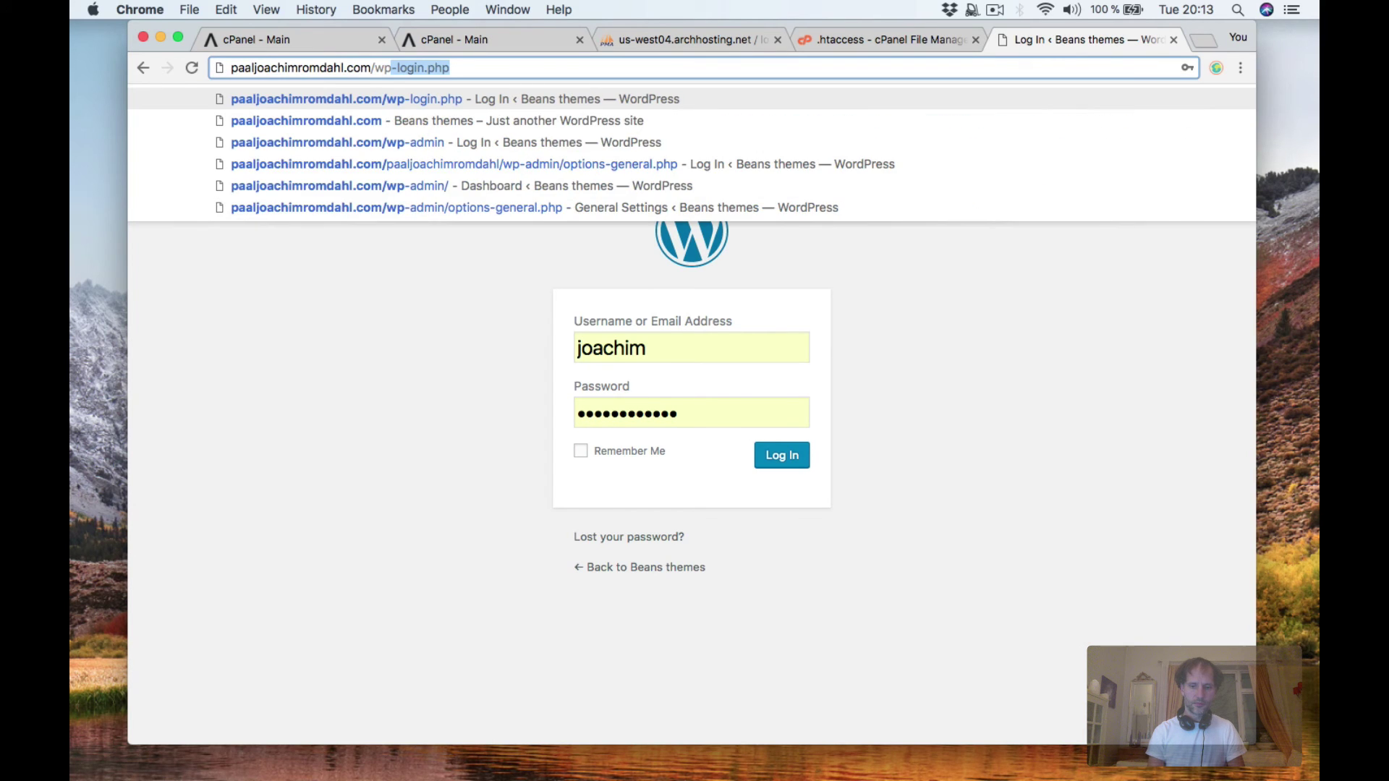
{"action": "type", "text": "-admin"}
{"action": "key", "text": "Return"}
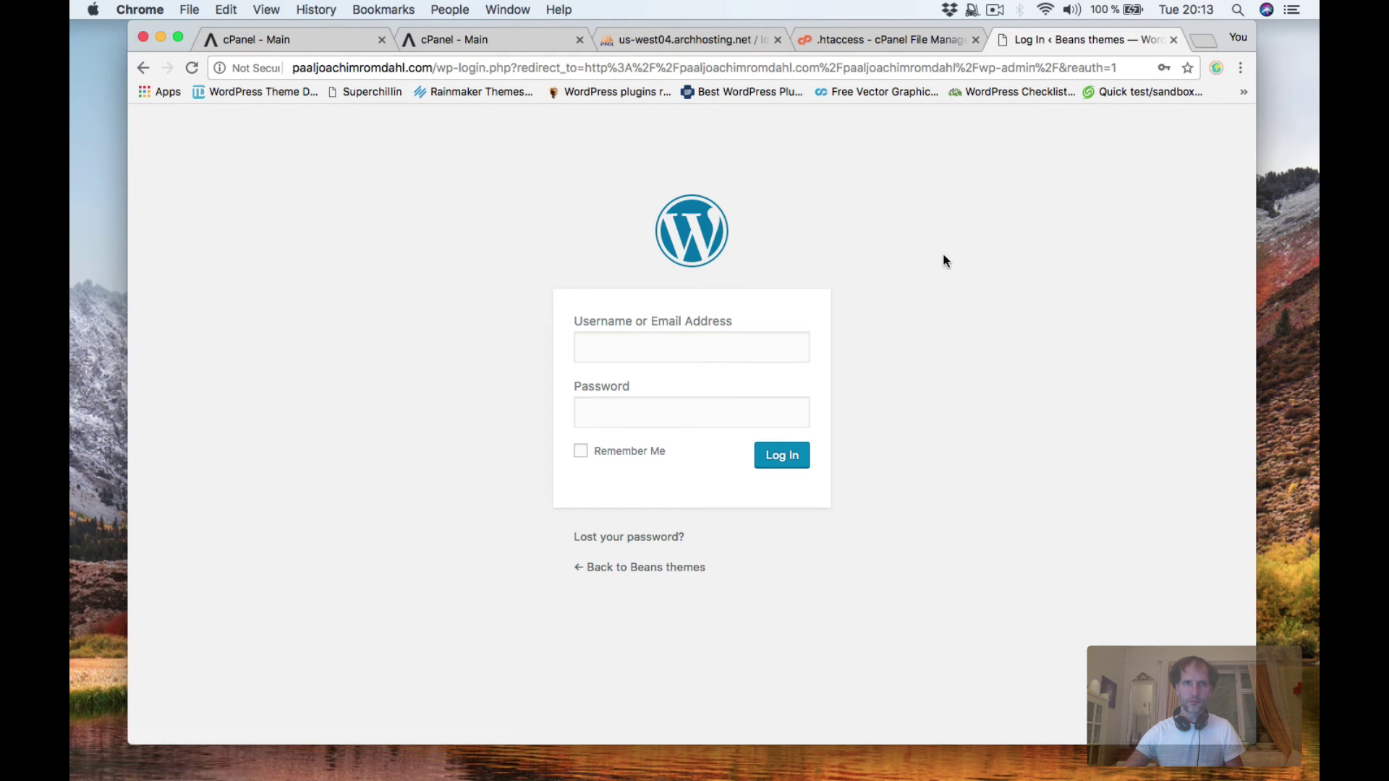
{"action": "left_click_drag", "start_coordinate": [701, 412], "coordinate": [571, 413]}
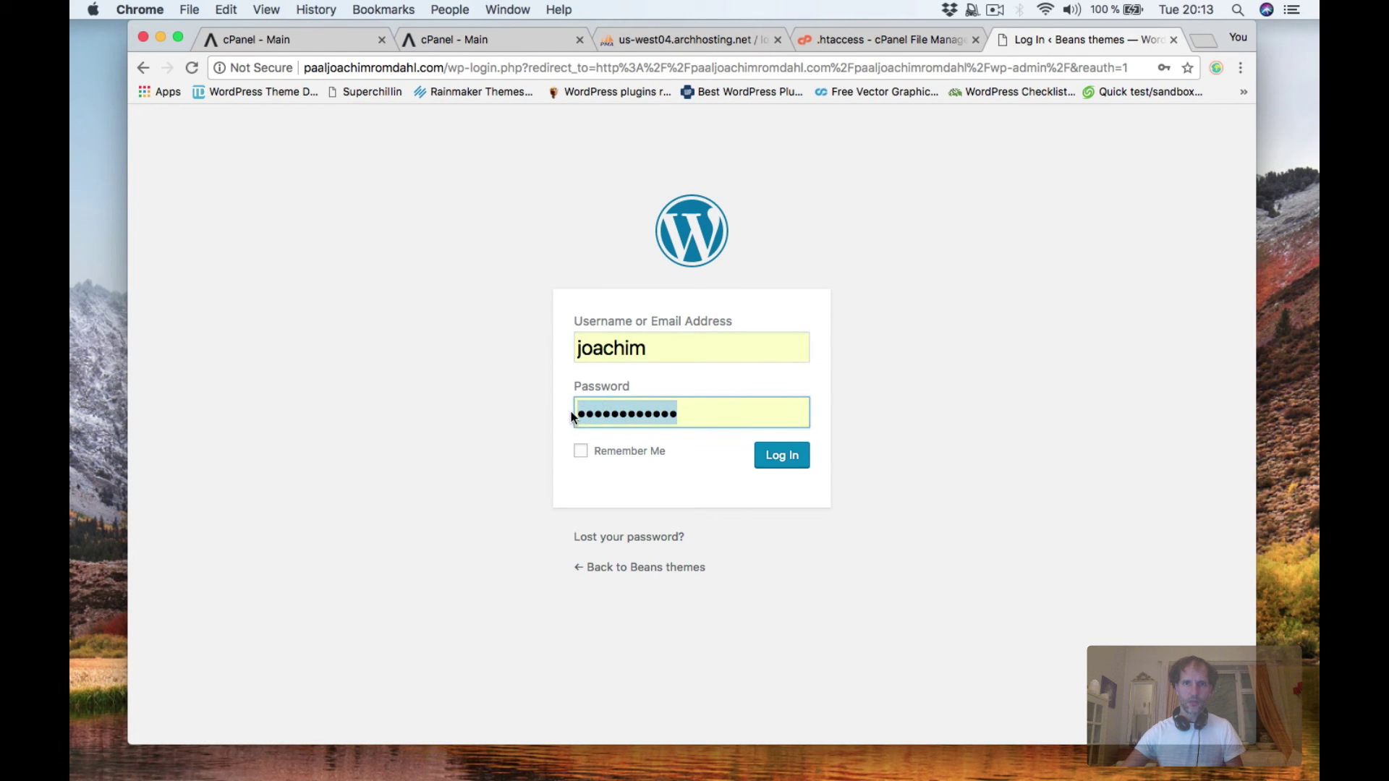
{"action": "type", "text": "••"}
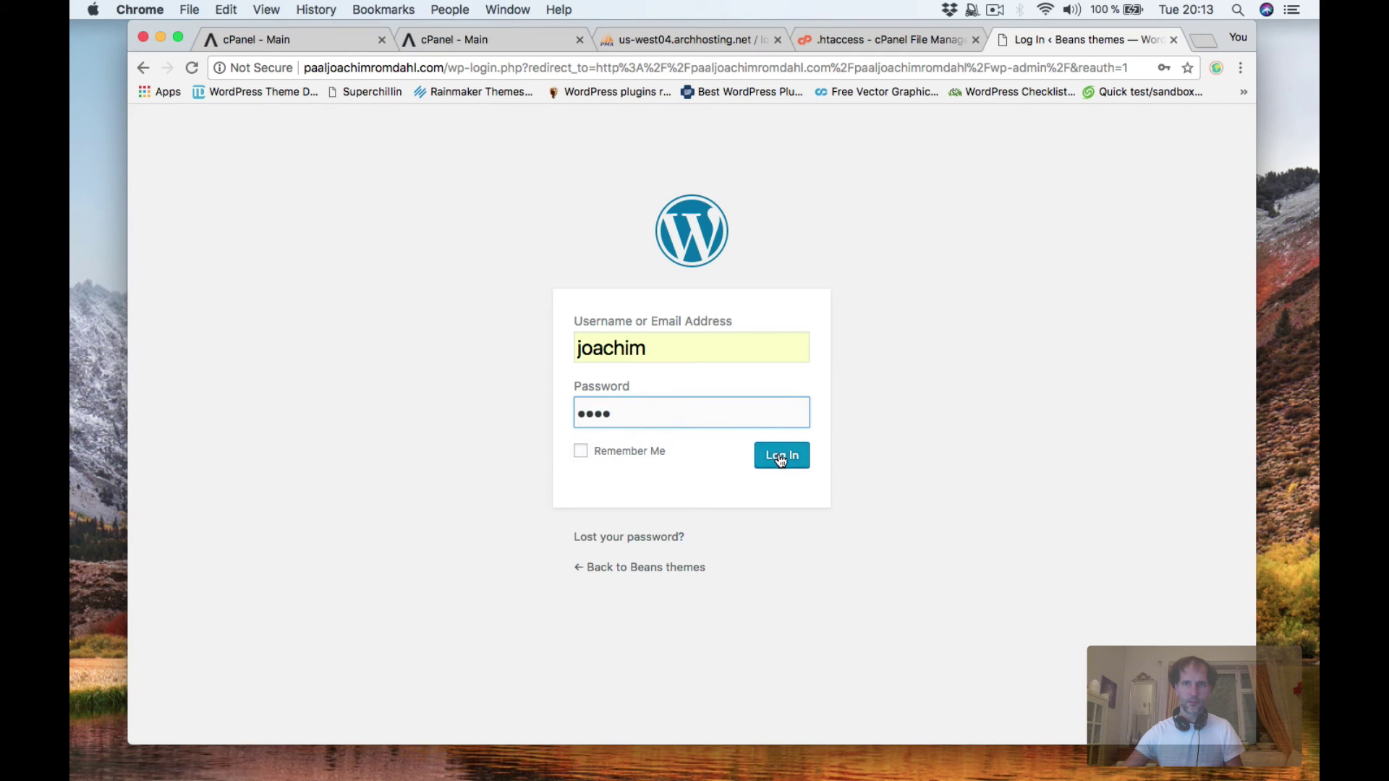
{"action": "left_click", "coordinate": [776, 455]}
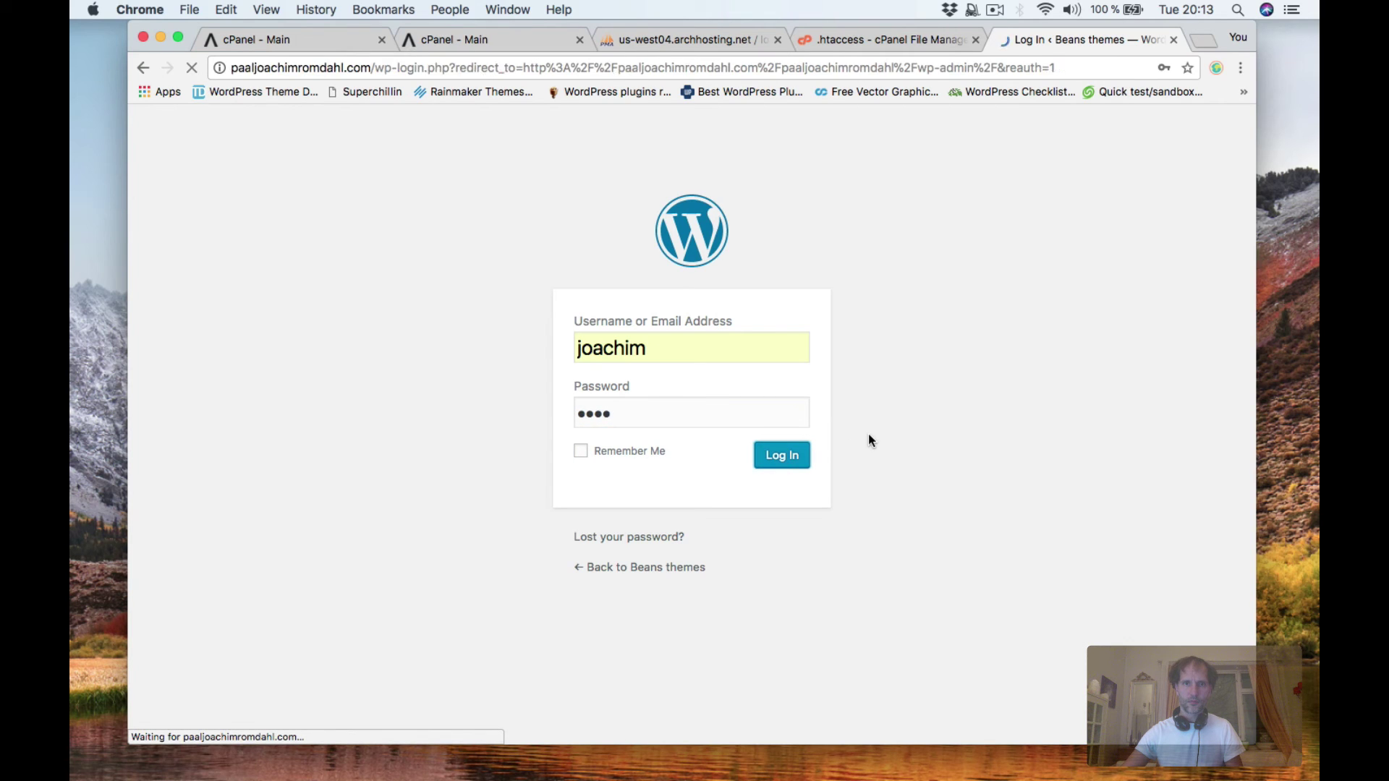
Open DevTools and run Empty Cache and Hard Reload on the login page.
{"action": "right_click", "coordinate": [363, 276]}
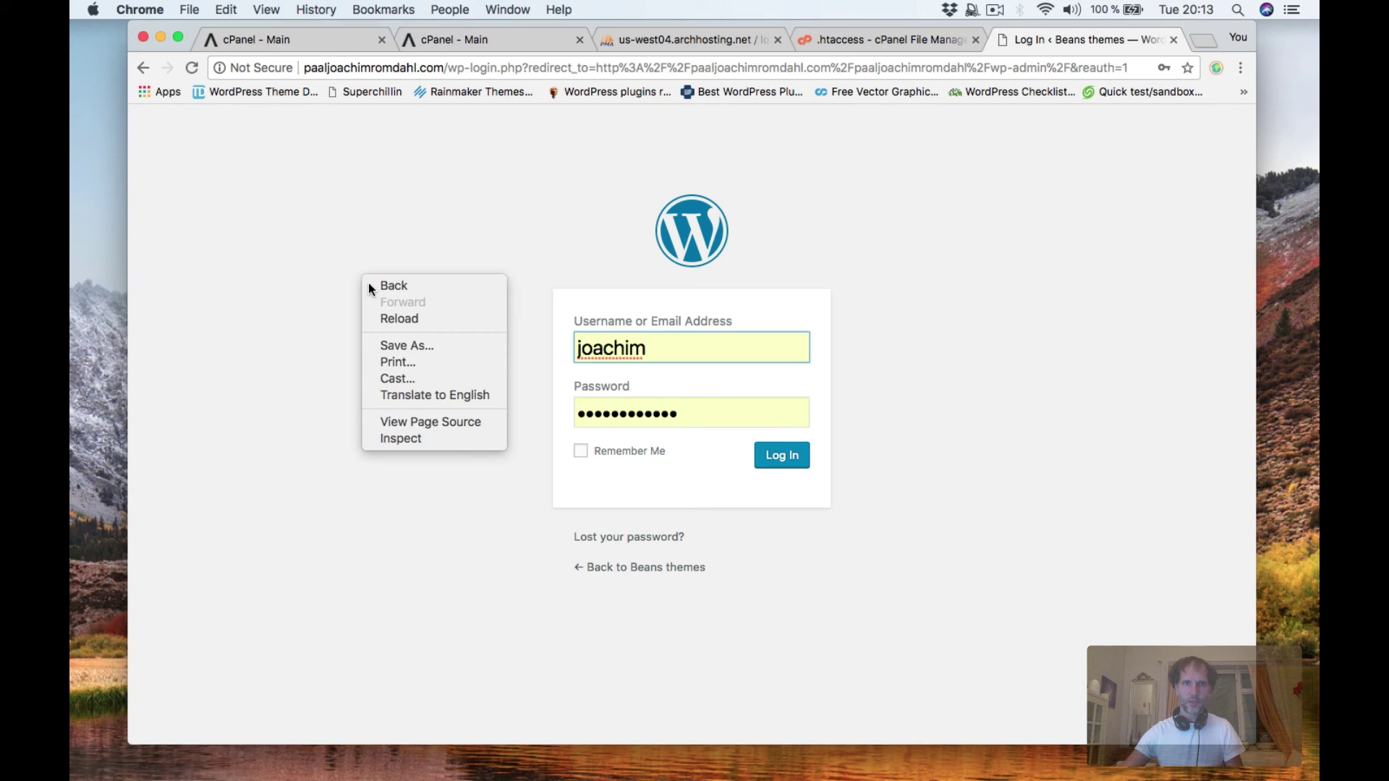
{"action": "left_click", "coordinate": [437, 440]}
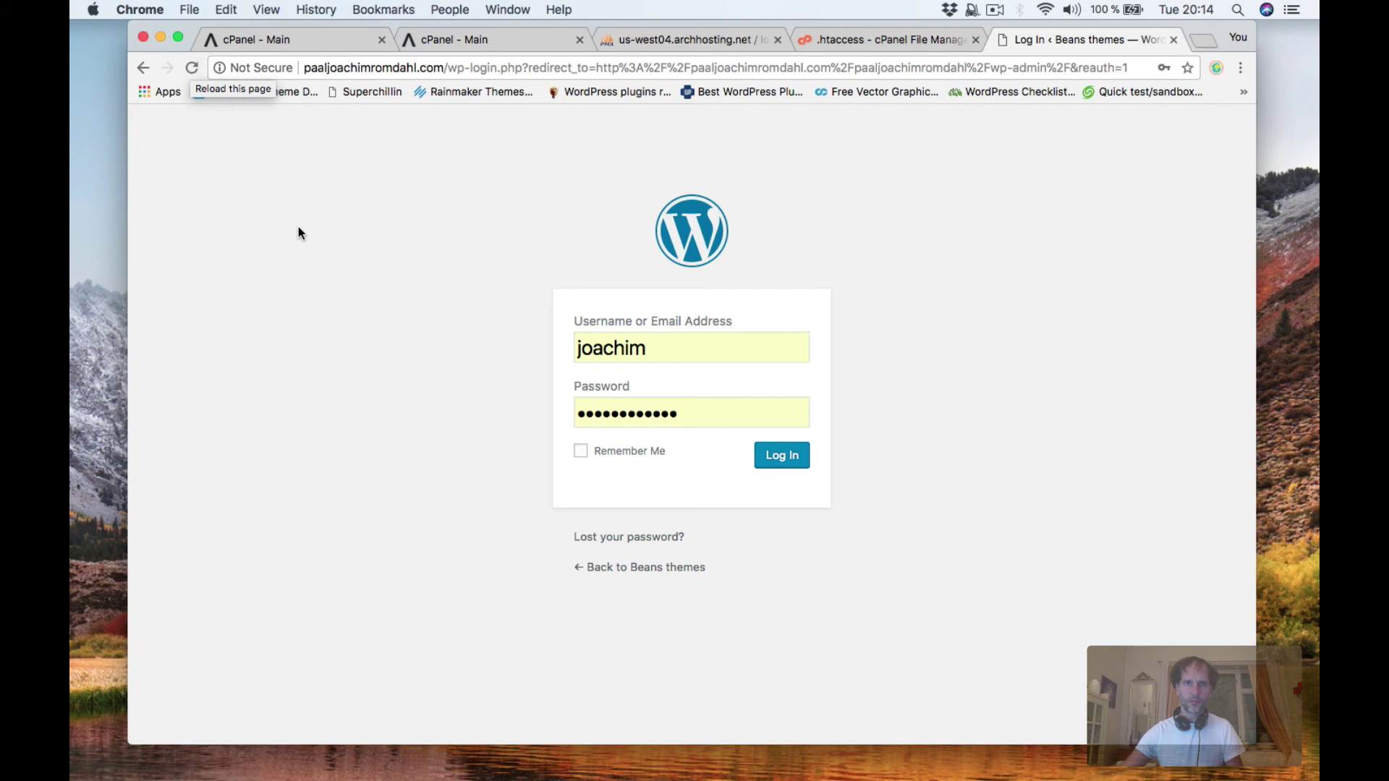
{"action": "right_click", "coordinate": [192, 68]}
{"action": "left_click", "coordinate": [216, 127]}
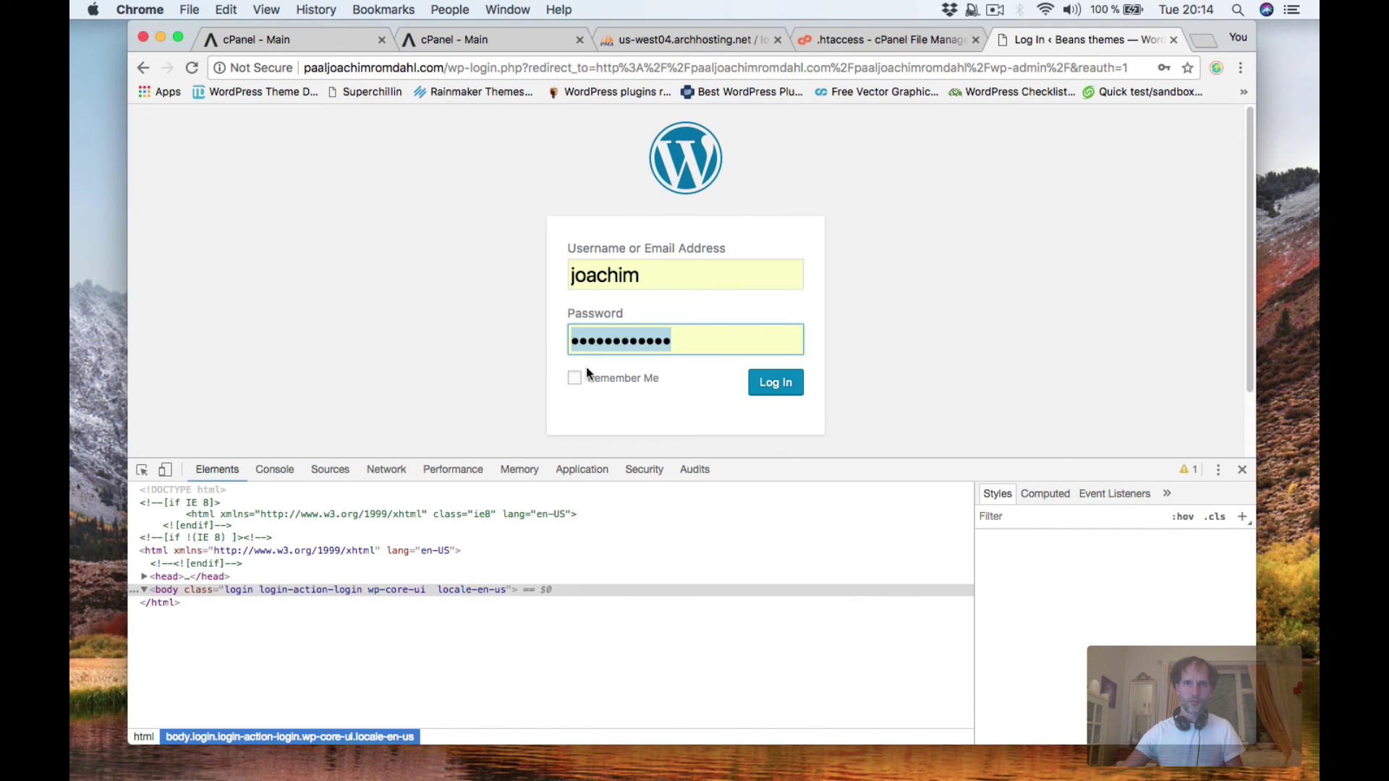
Replace the saved password with a retyped one and submit the login.
{"action": "left_click", "coordinate": [688, 341]}
{"action": "left_click_drag", "start_coordinate": [688, 341], "coordinate": [588, 343]}
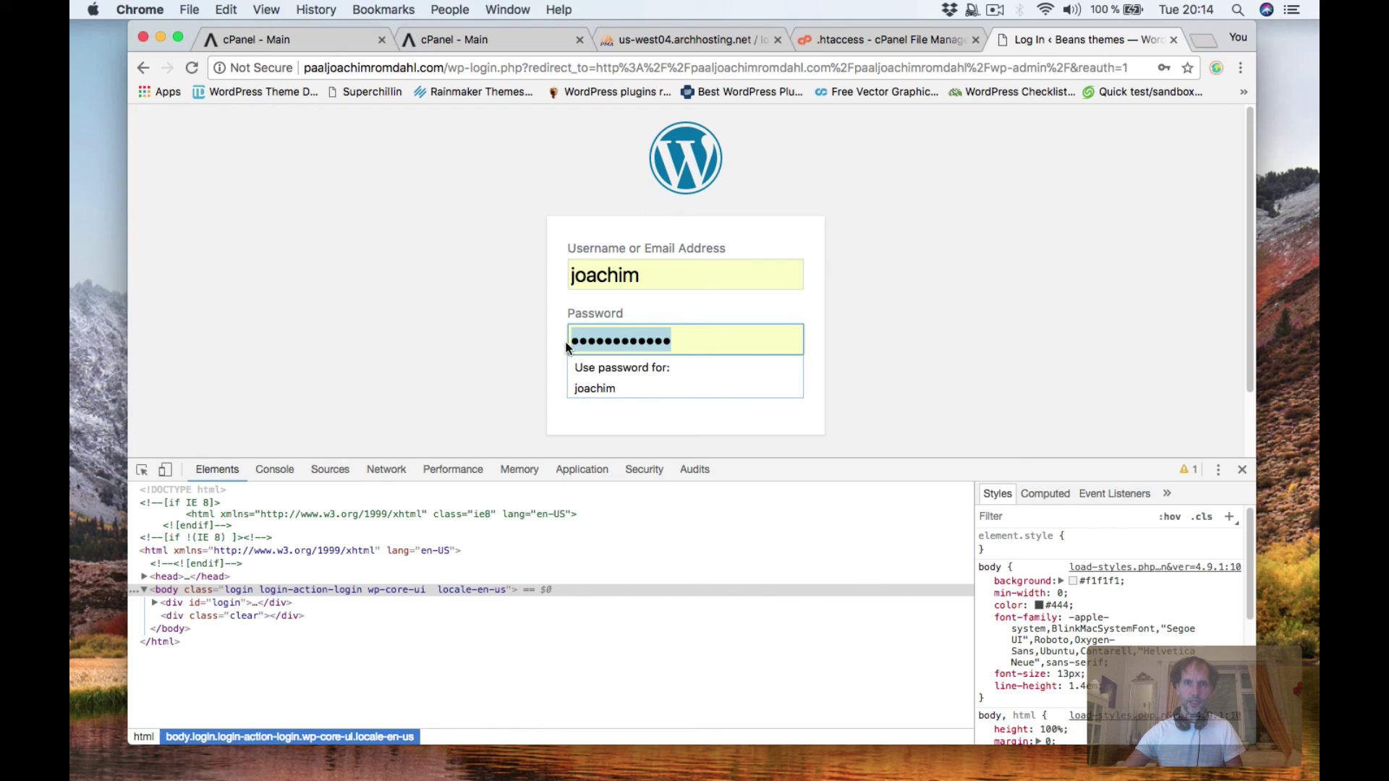
{"action": "key", "text": "BackSpace"}
{"action": "type", "text": "•••"}
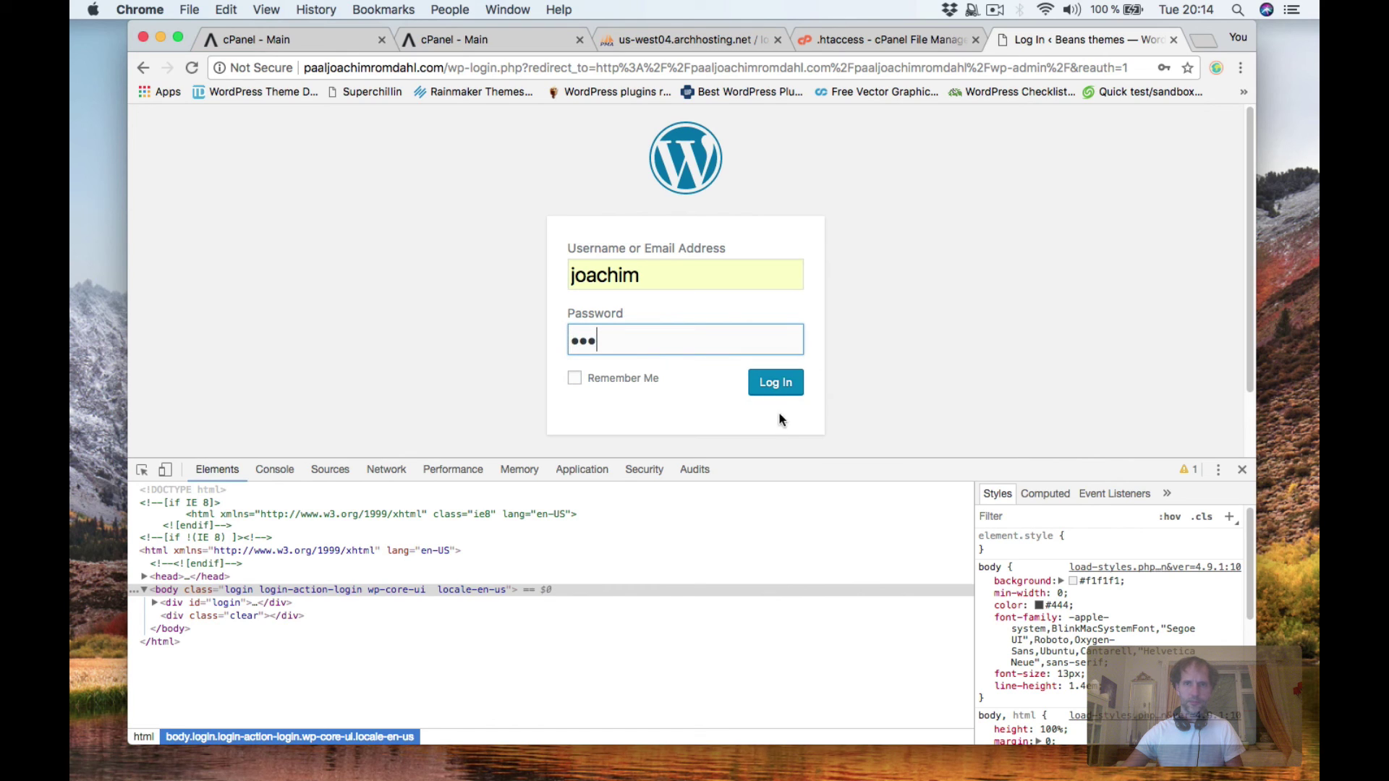
{"action": "left_click", "coordinate": [777, 389]}
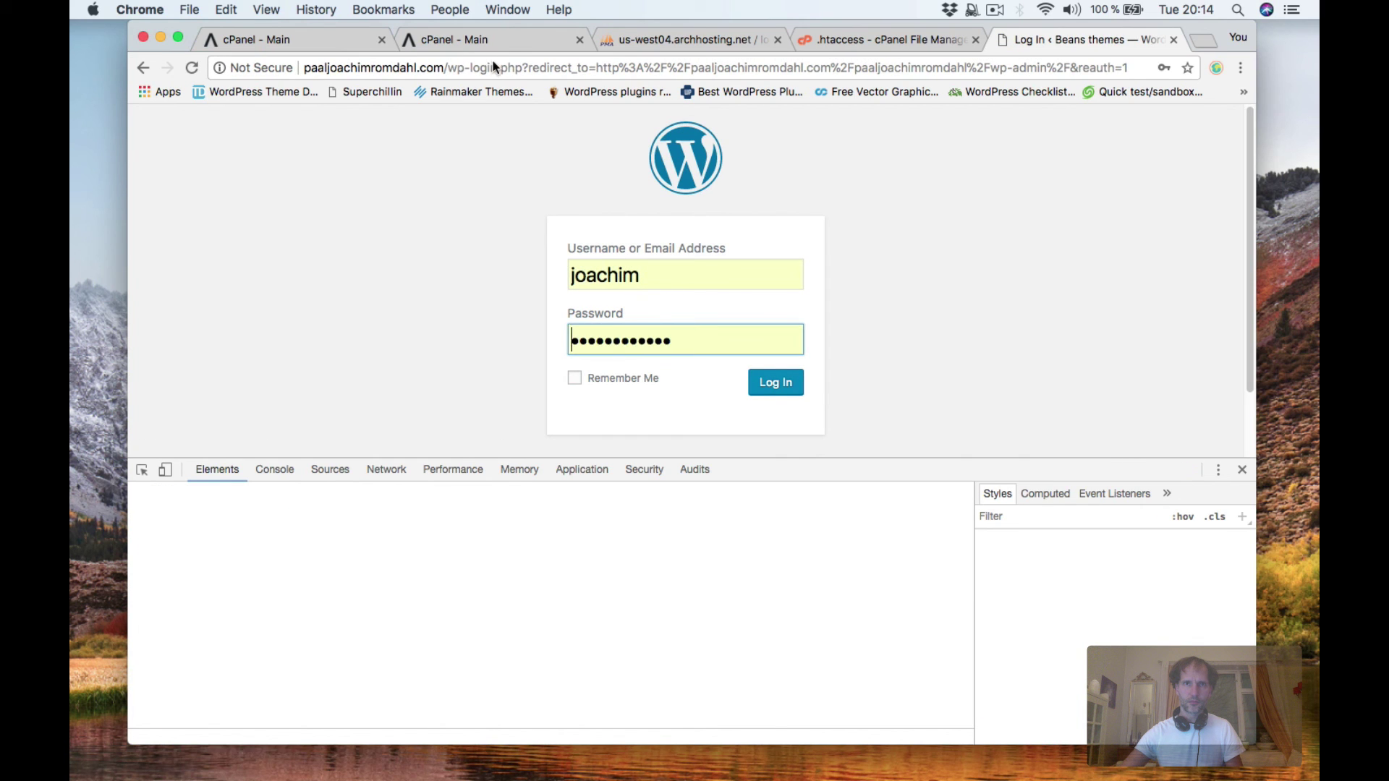
Drop the redirect query, load plain wp-login.php, and log in to the Dashboard.
{"action": "left_click_drag", "start_coordinate": [523, 68], "coordinate": [1128, 68]}
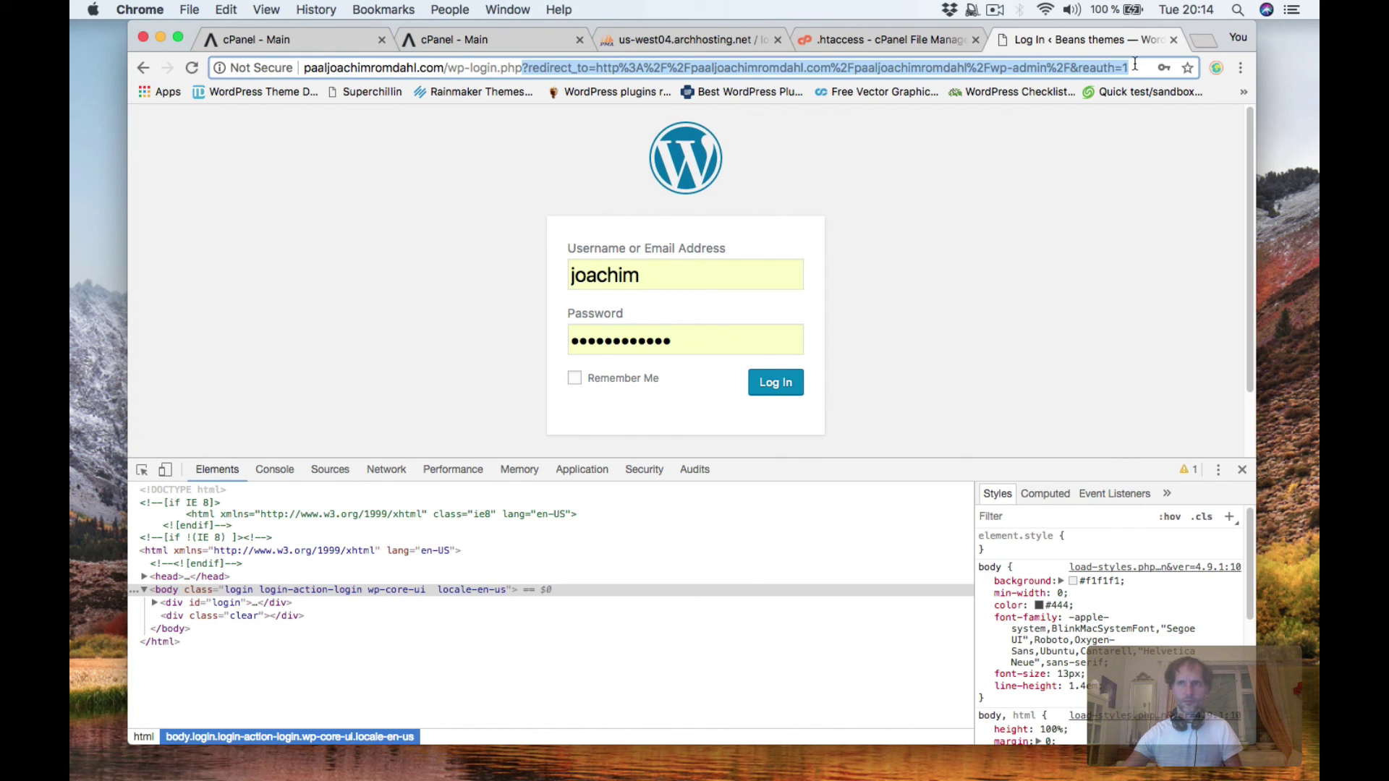
{"action": "key", "text": "BackSpace"}
{"action": "key", "text": "Return"}
{"action": "left_click", "coordinate": [732, 338]}
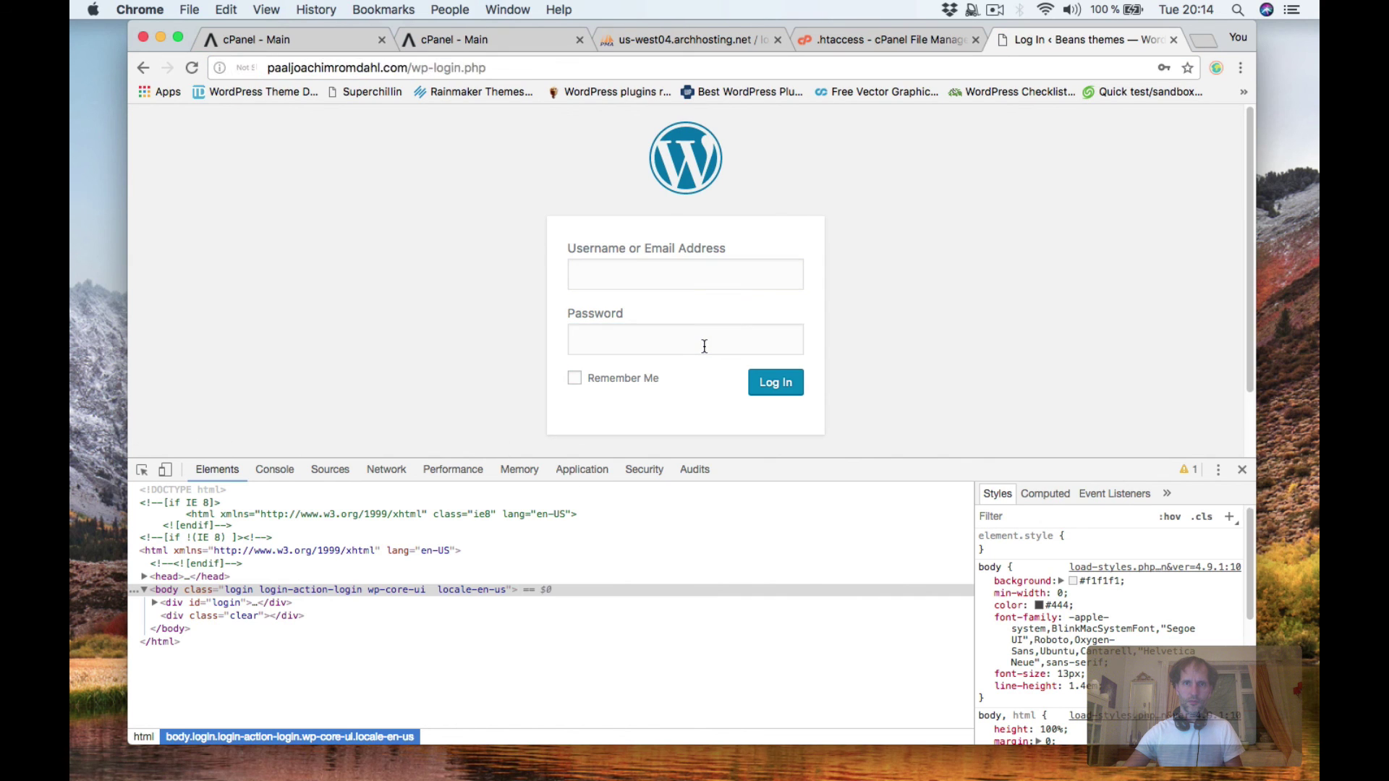
{"action": "left_click_drag", "start_coordinate": [703, 346], "coordinate": [557, 340]}
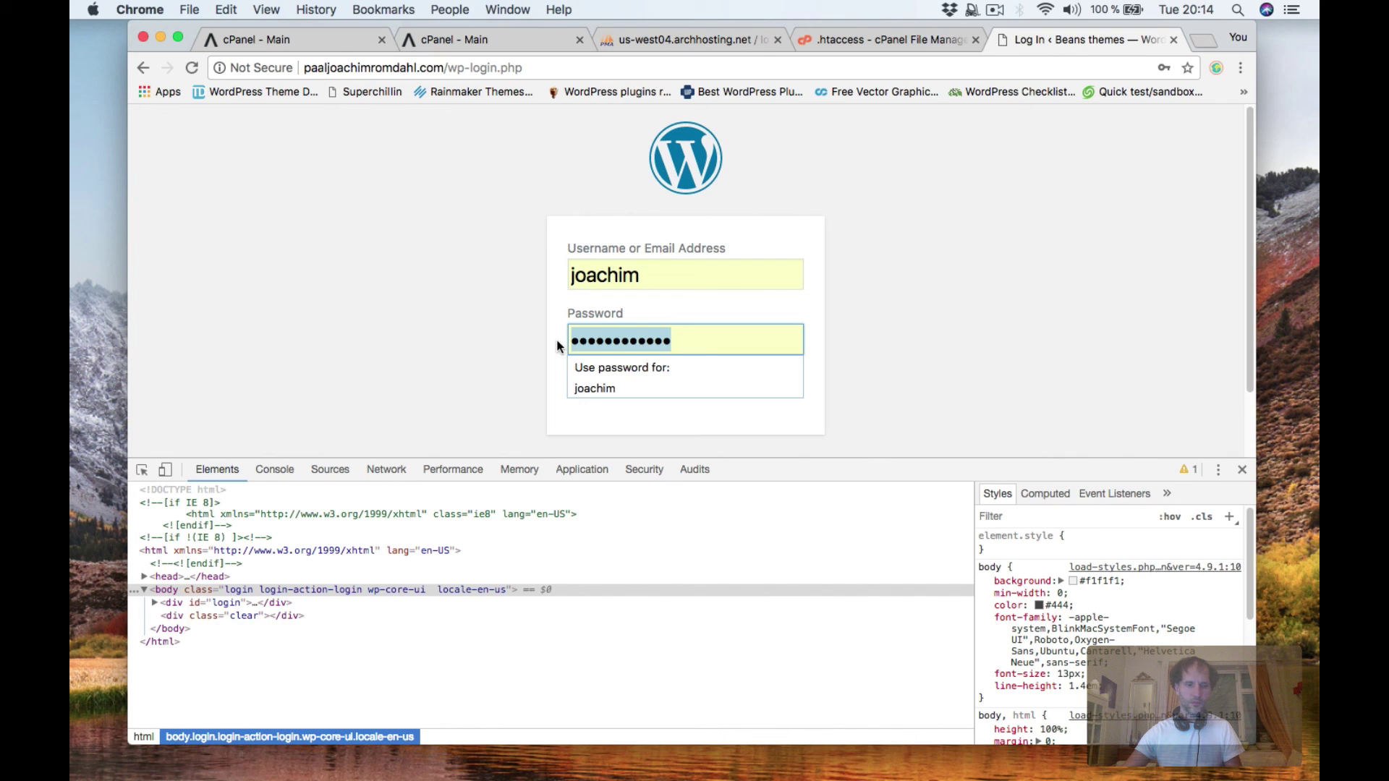
{"action": "type", "text": "ab"}
{"action": "left_click", "coordinate": [777, 392]}
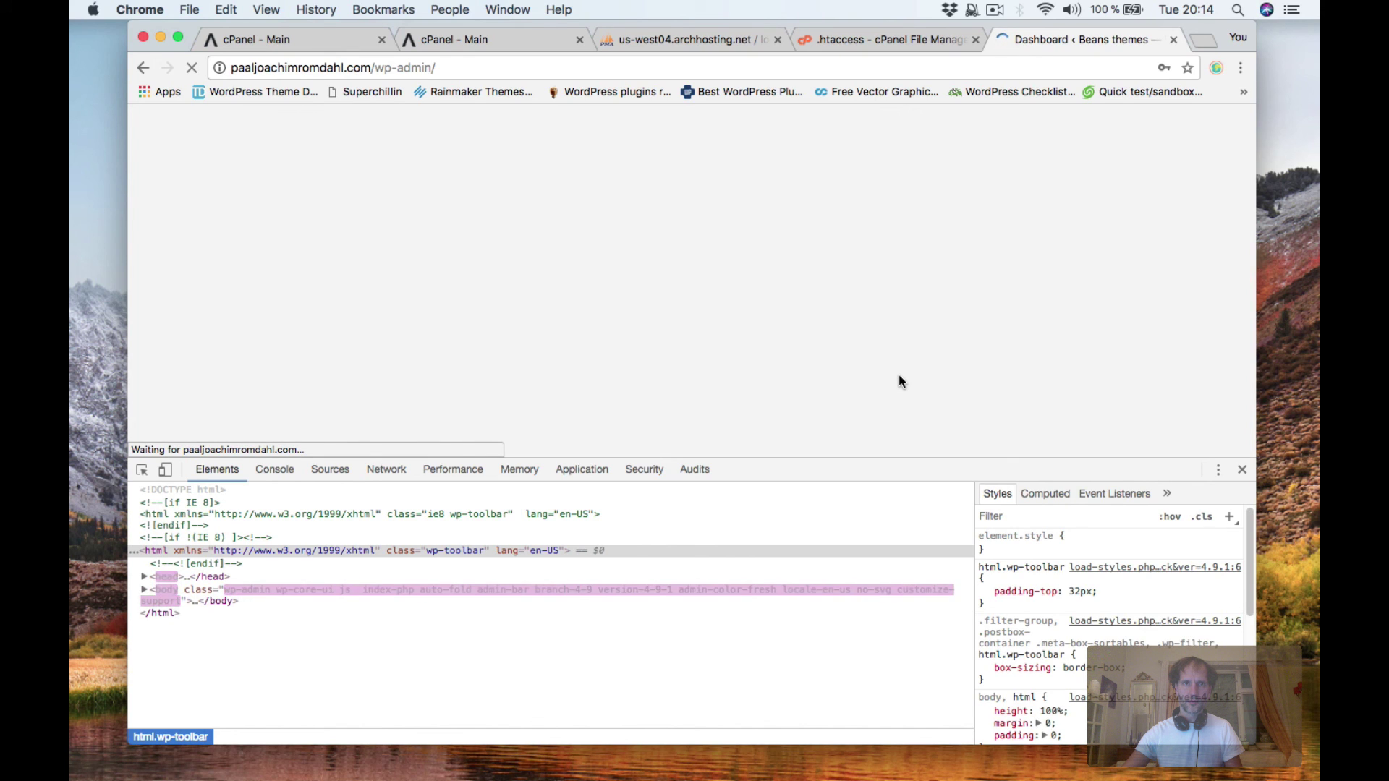
Close DevTools and the save-password prompt, then open Settings > General.
{"action": "left_click", "coordinate": [1241, 470]}
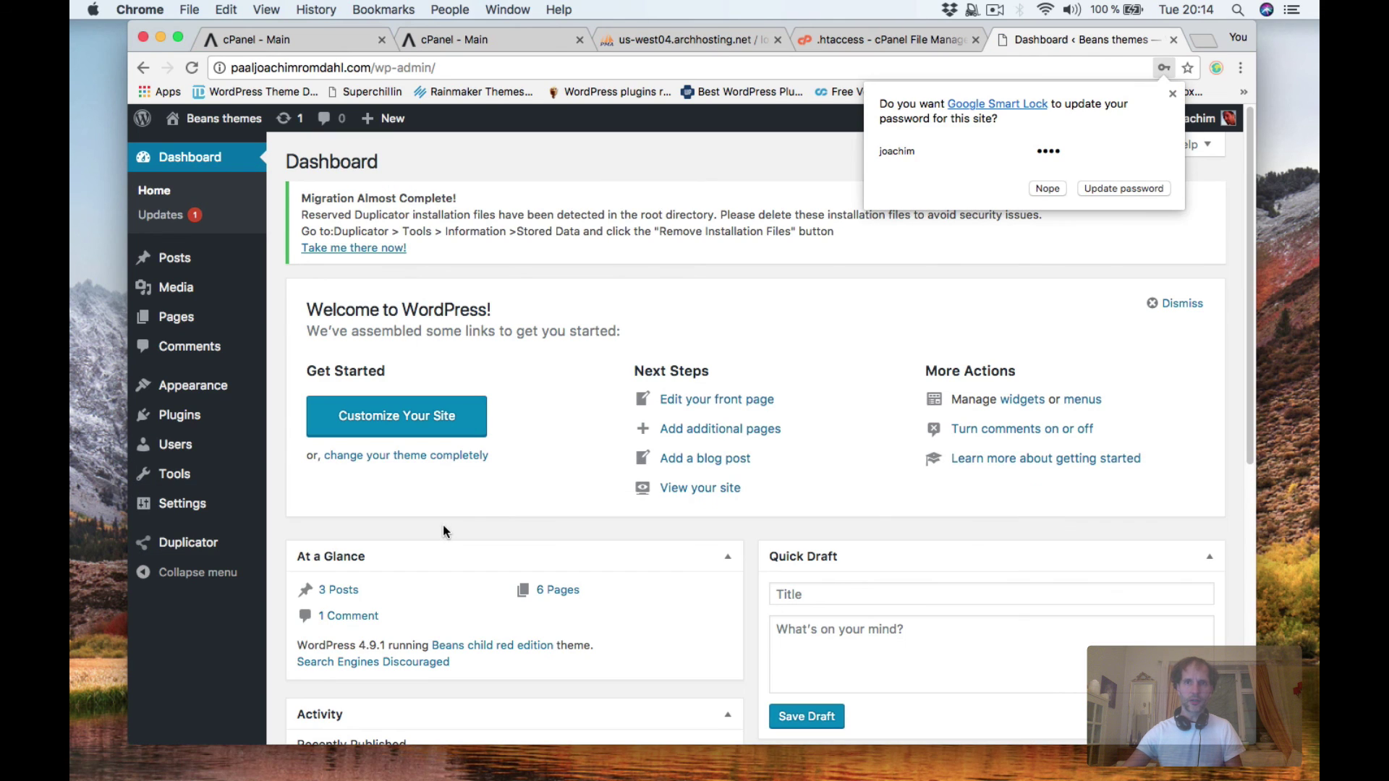
{"action": "left_click", "coordinate": [937, 257]}
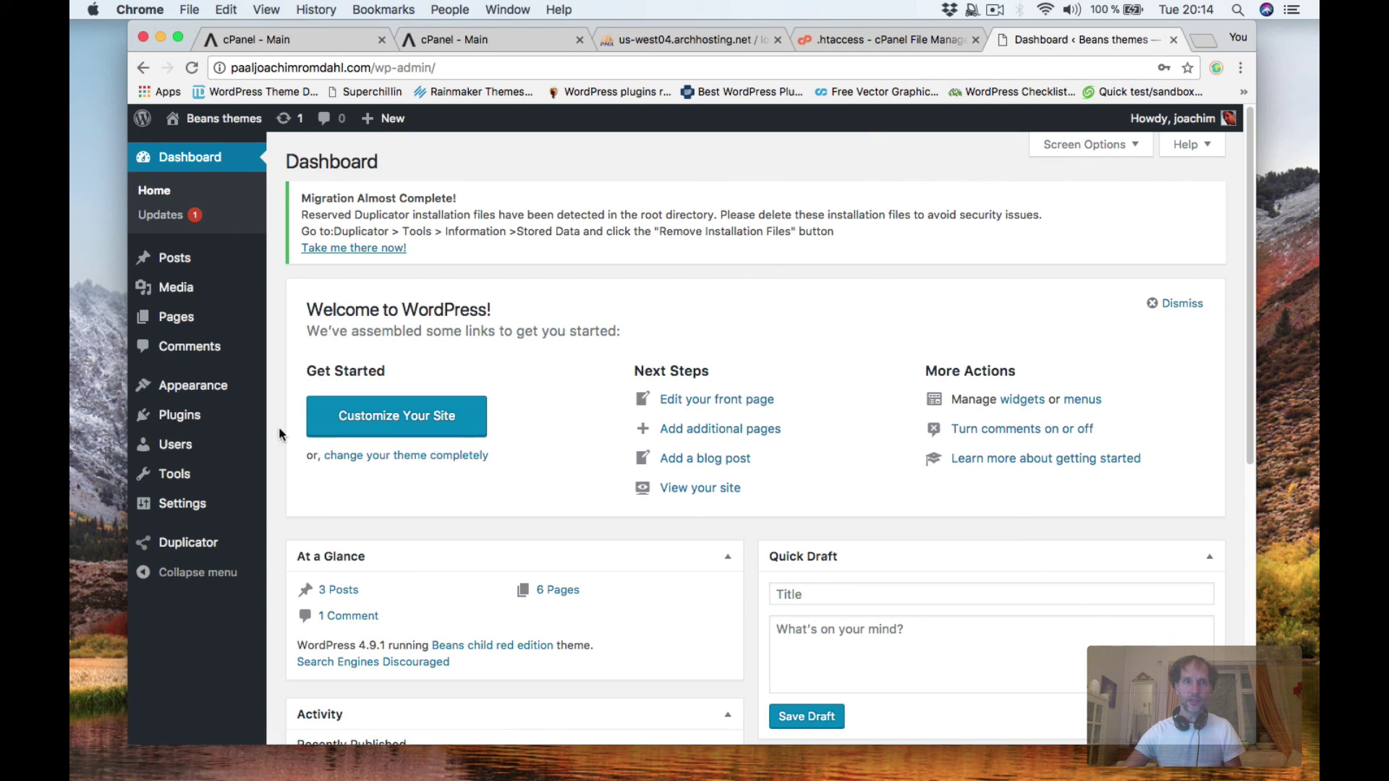
{"action": "mouse_move", "coordinate": [219, 512]}
{"action": "left_click", "coordinate": [298, 509]}
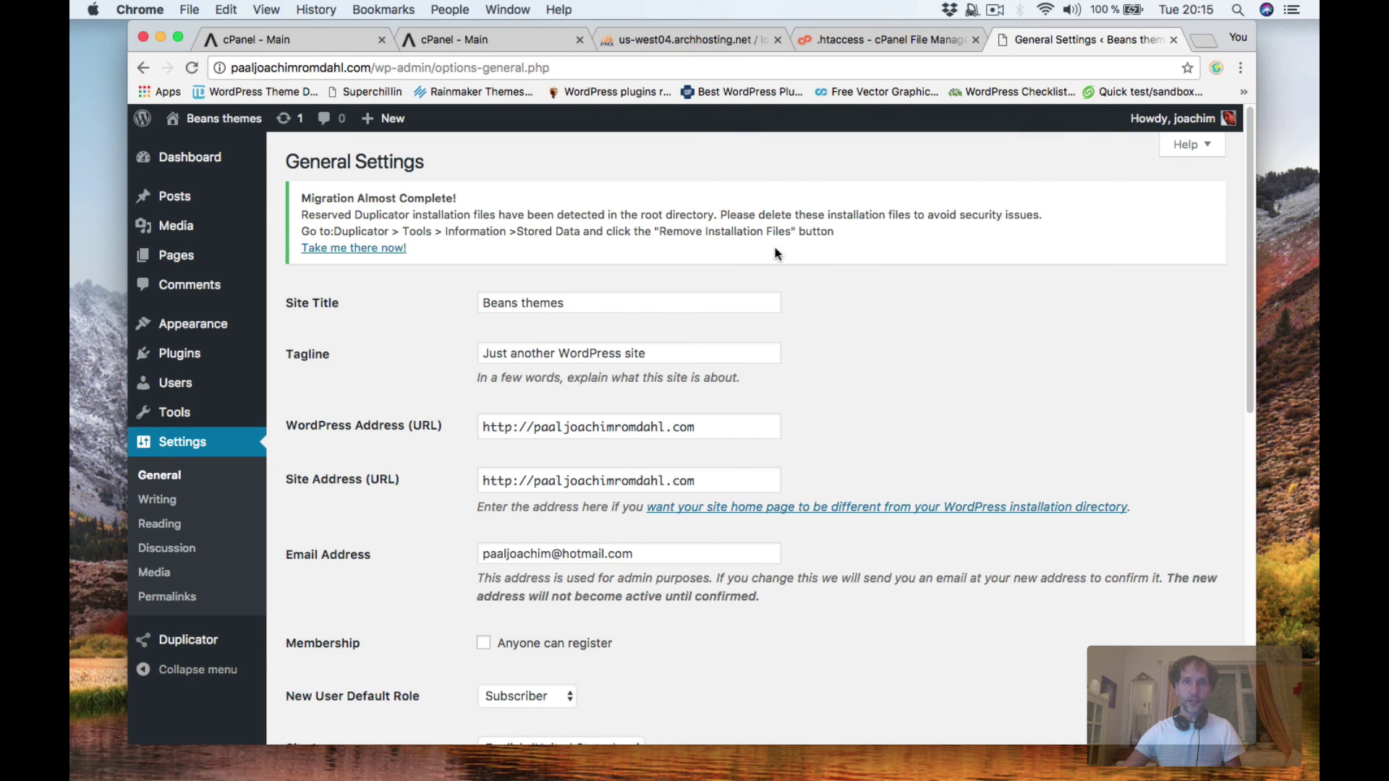
Move from the .htaccess editor and wp_options tabs to the cPanel Main tab.
{"action": "left_click", "coordinate": [836, 40]}
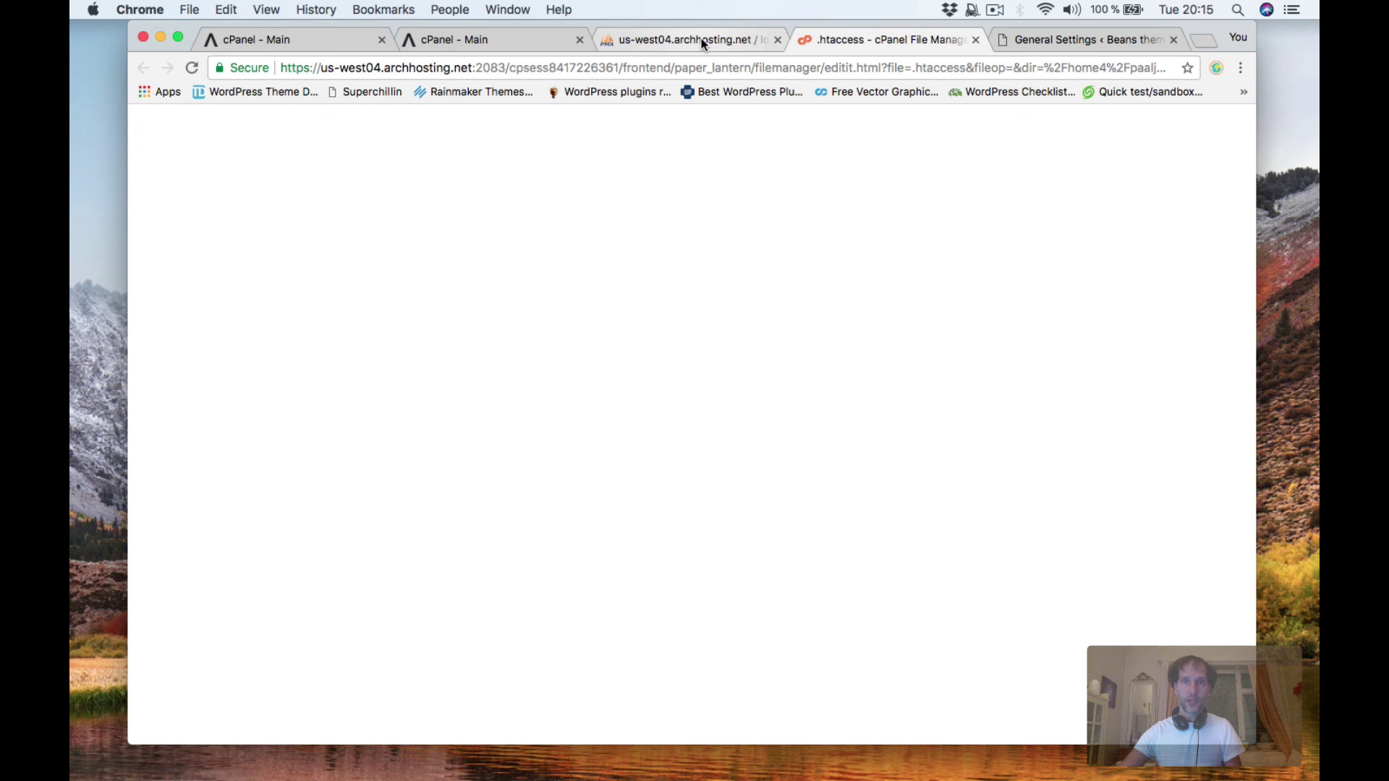
{"action": "left_click", "coordinate": [703, 44]}
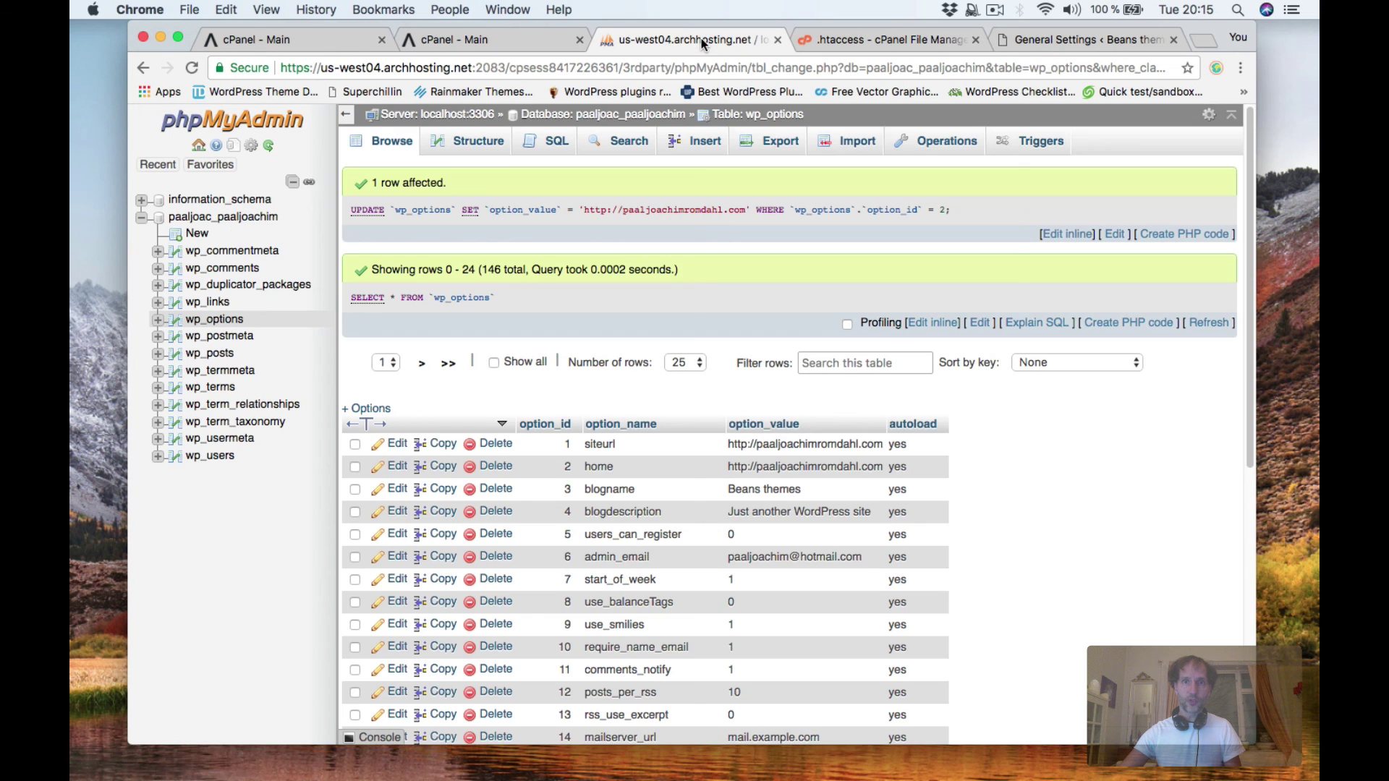
{"action": "left_click", "coordinate": [500, 41]}
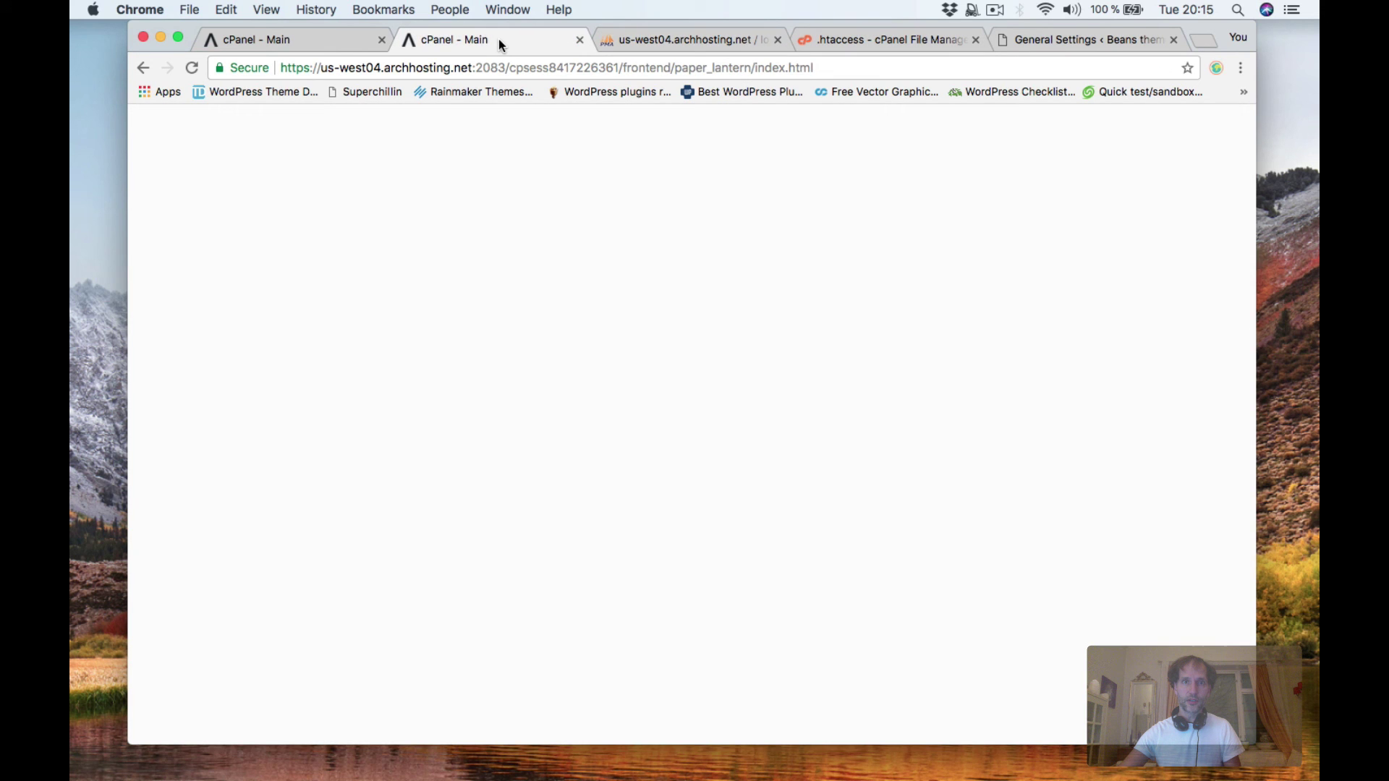